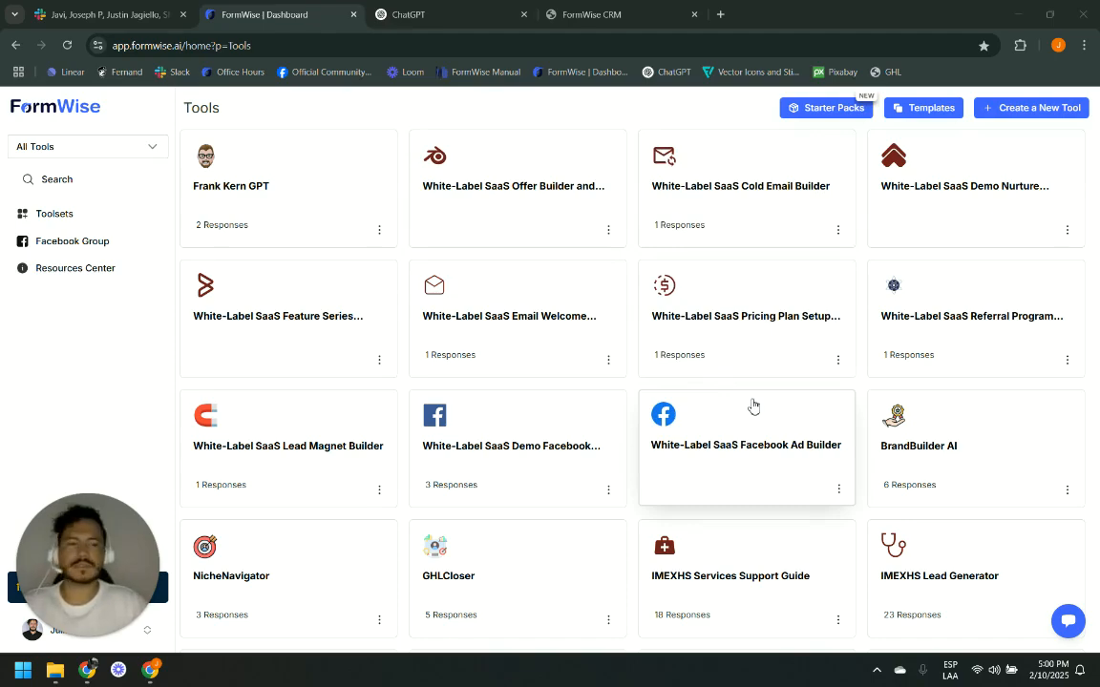
Create a new individual CoPilot tool named "Clara CSM Coach"
left_click(1041, 110)
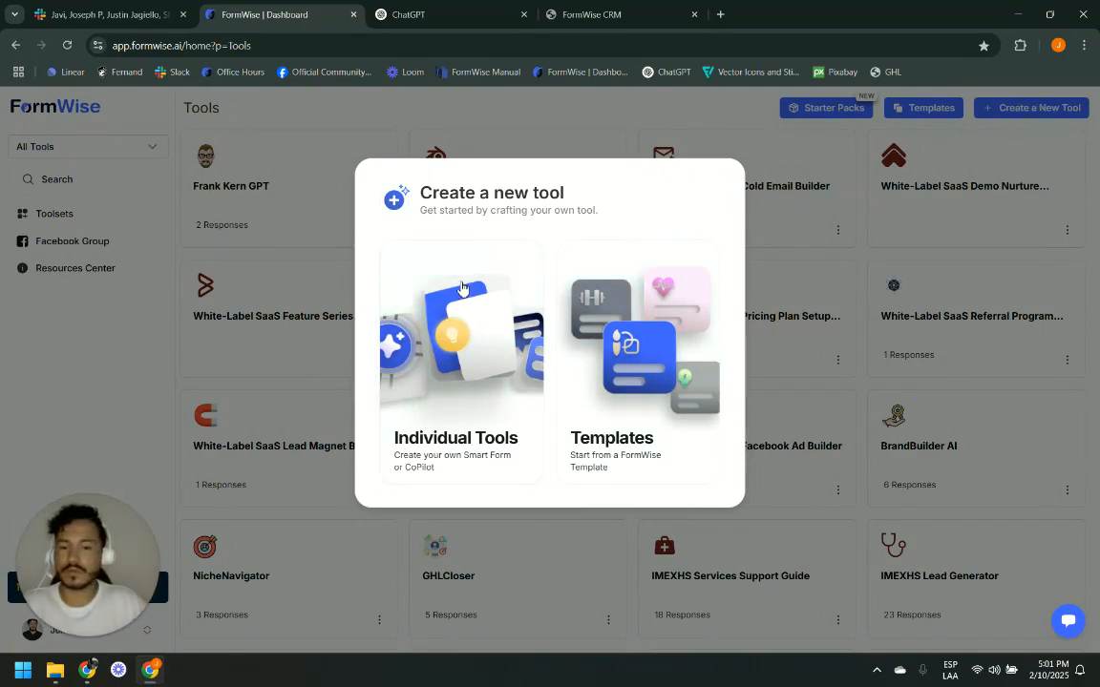
left_click(447, 331)
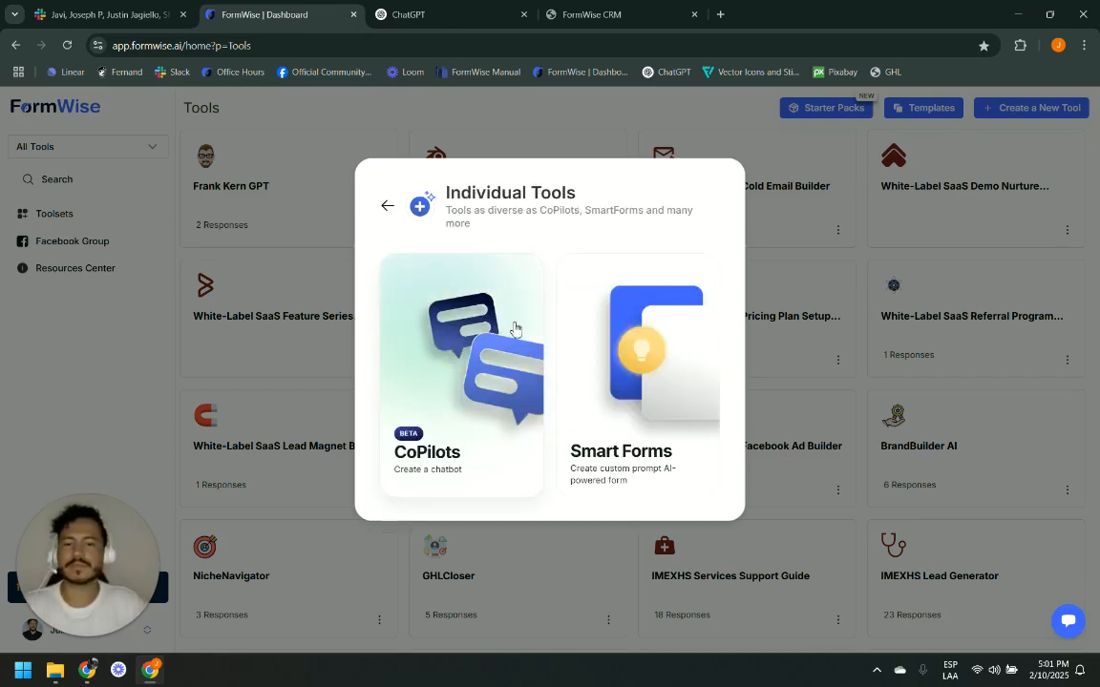
left_click(465, 349)
left_click(575, 386)
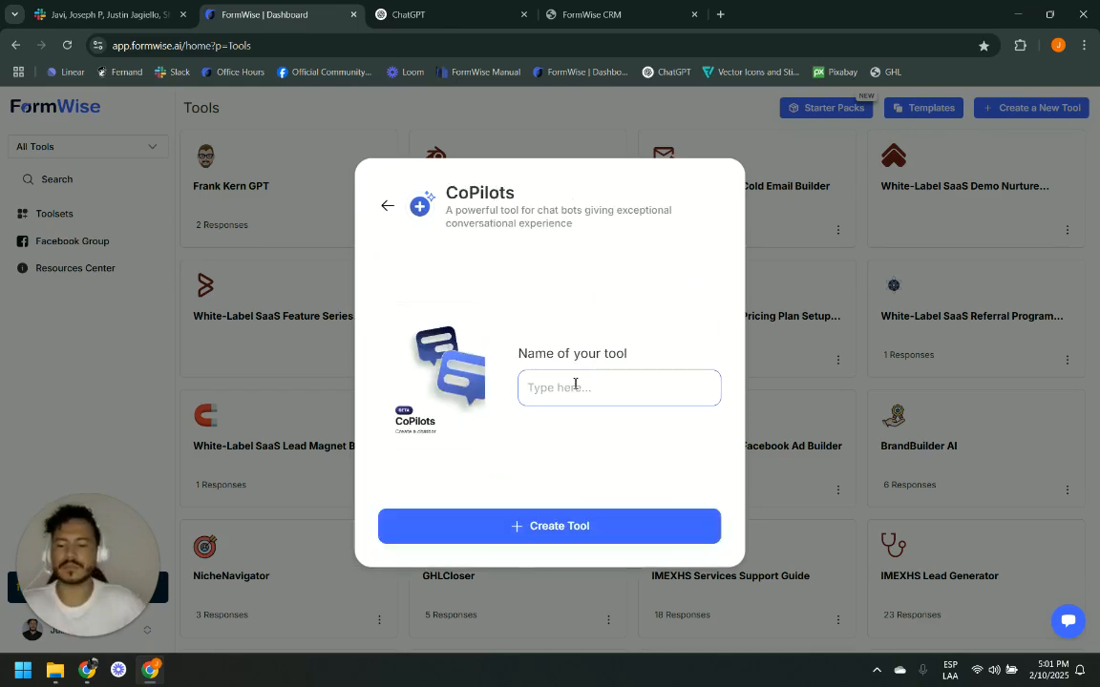
type("Clara")
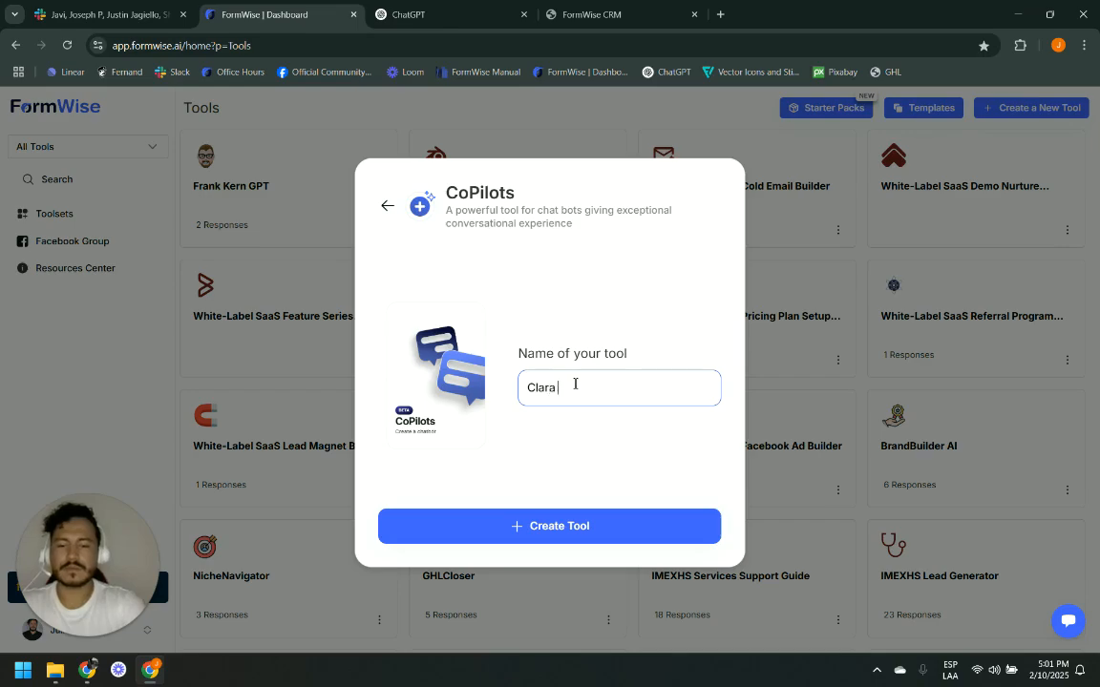
type(" CSM")
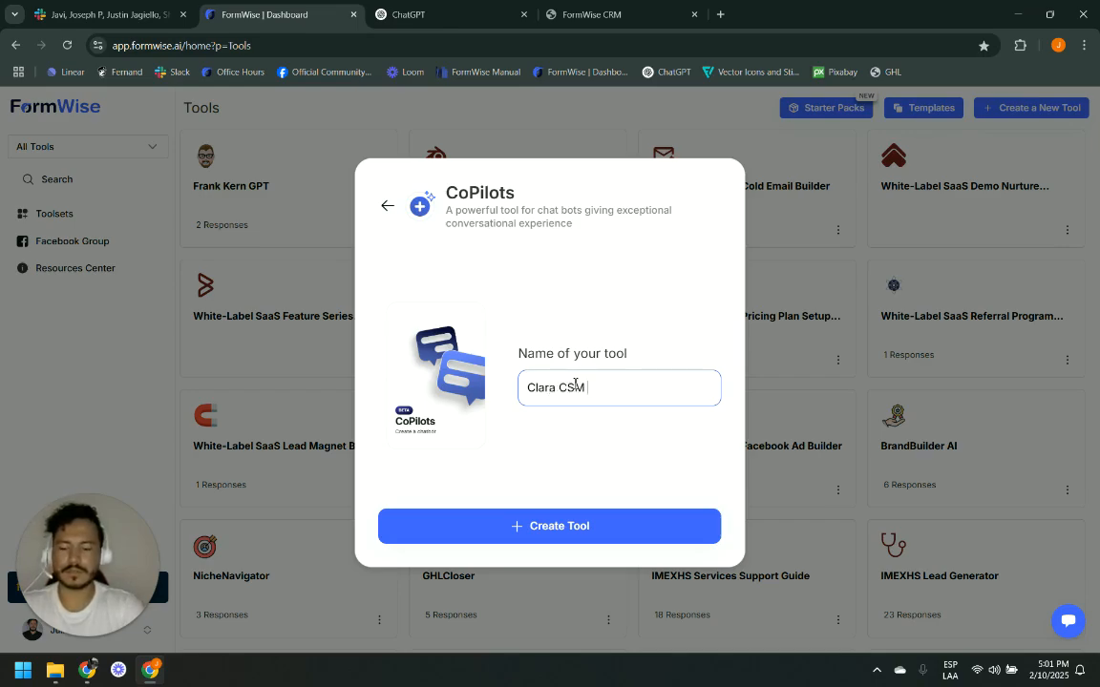
type(" Coach")
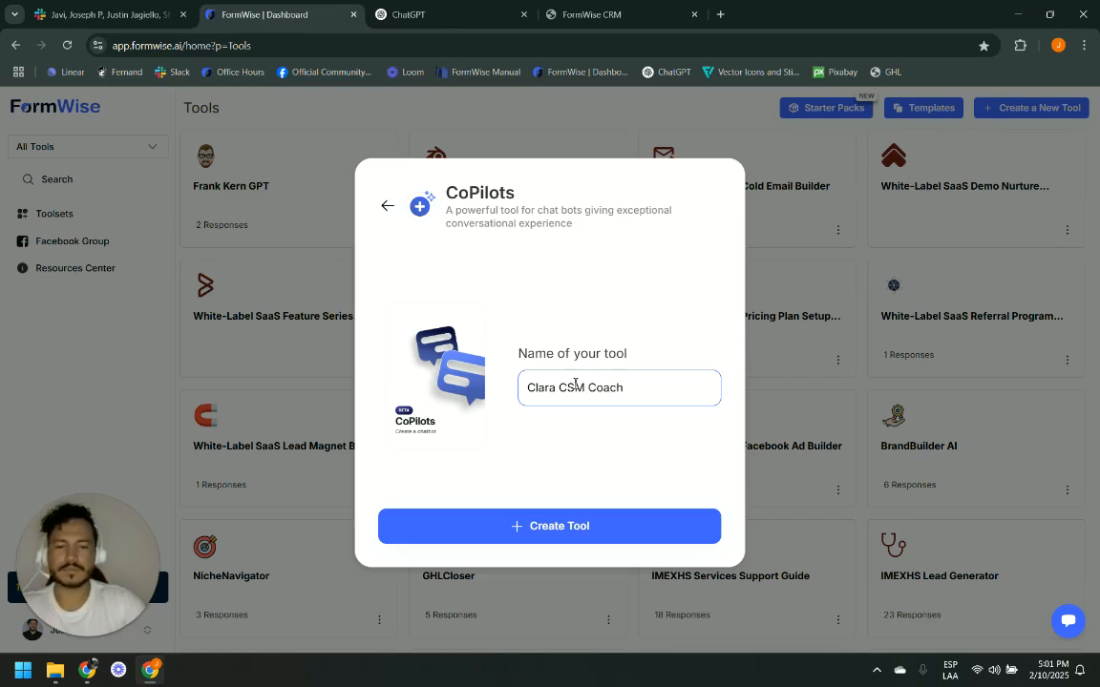
left_click(540, 536)
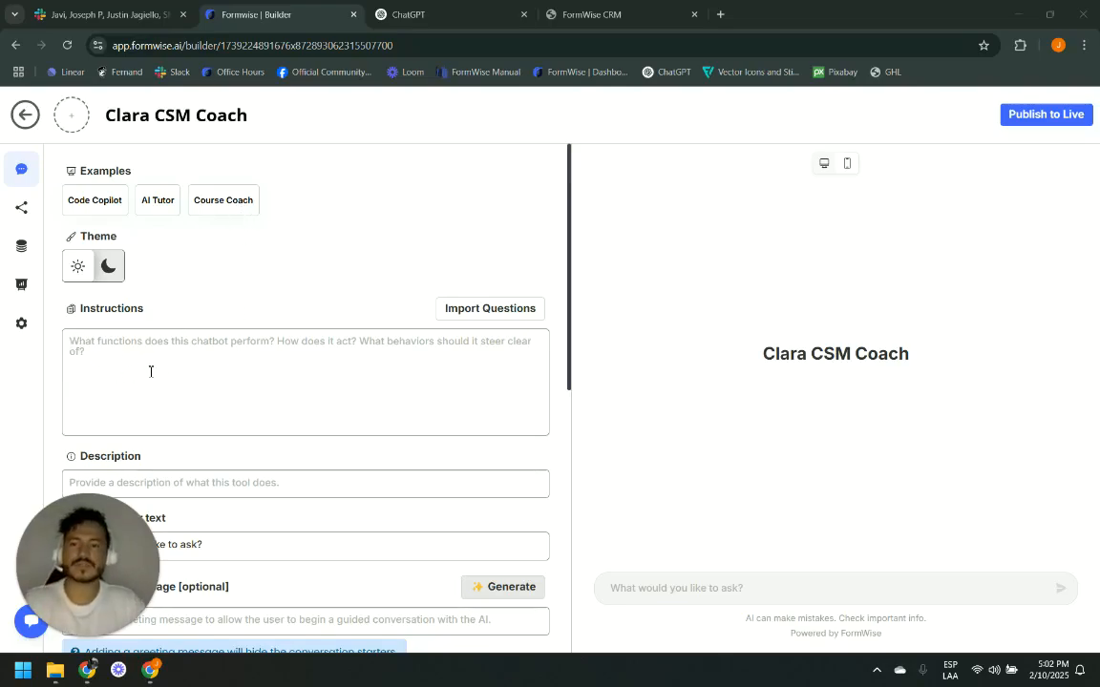
Load the Course Coach example into the chatbot and review the settings it fills in
scroll(191, 364, "down", 1)
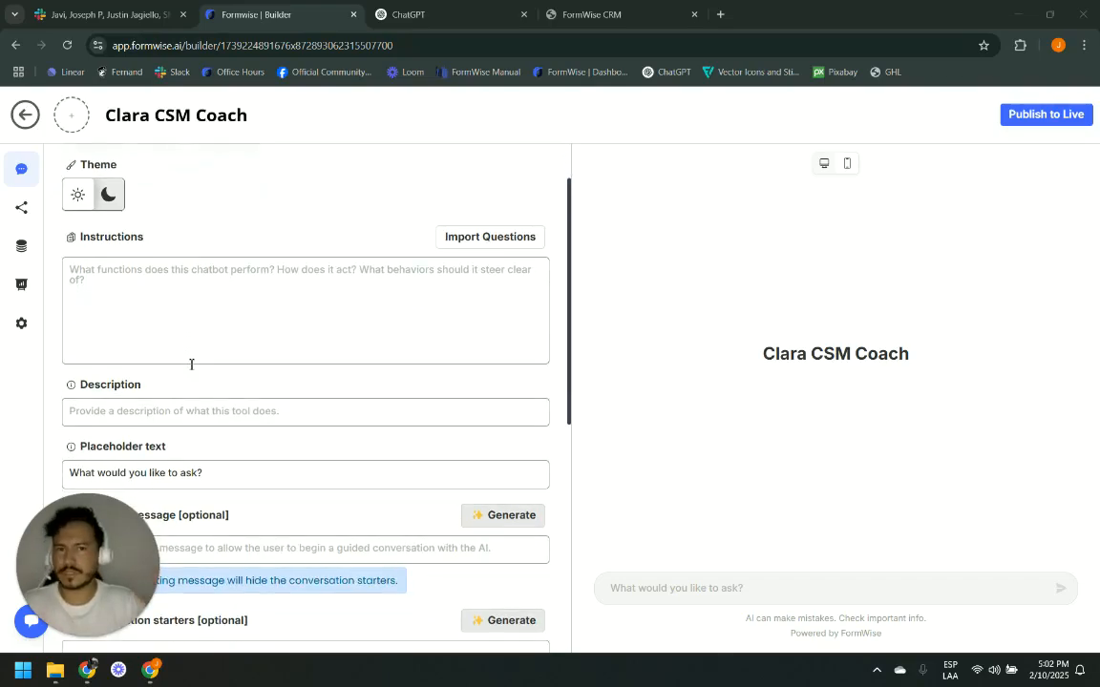
scroll(191, 363, "up", 1)
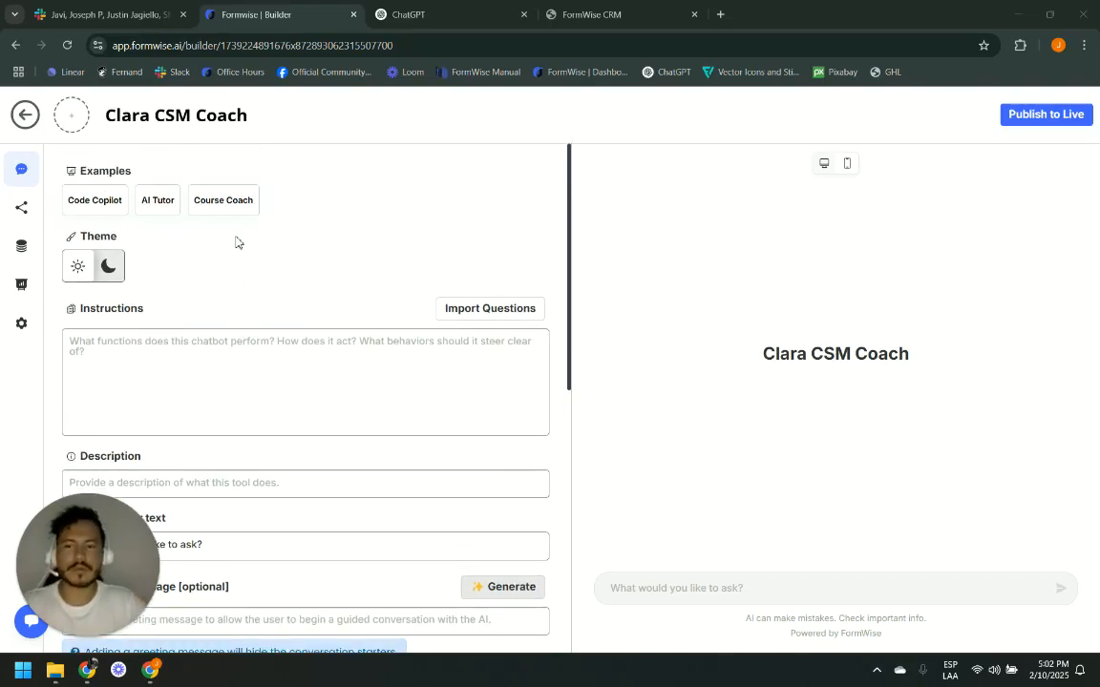
left_click(229, 205)
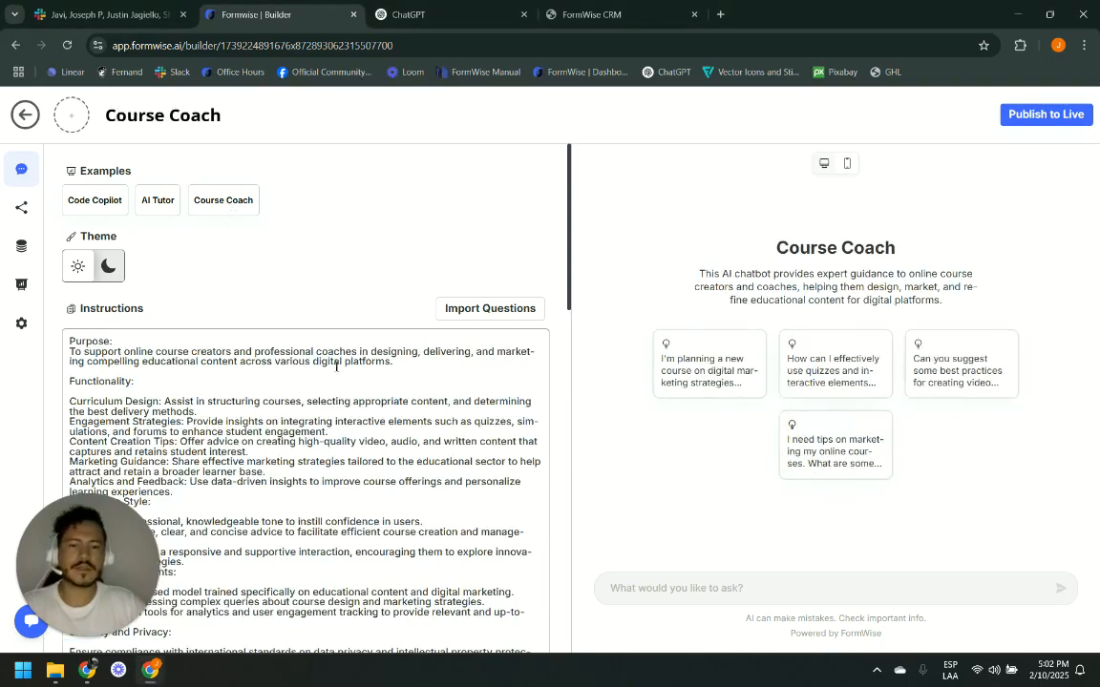
scroll(366, 370, "down", 5)
scroll(365, 371, "down", 7)
scroll(363, 373, "up", 12)
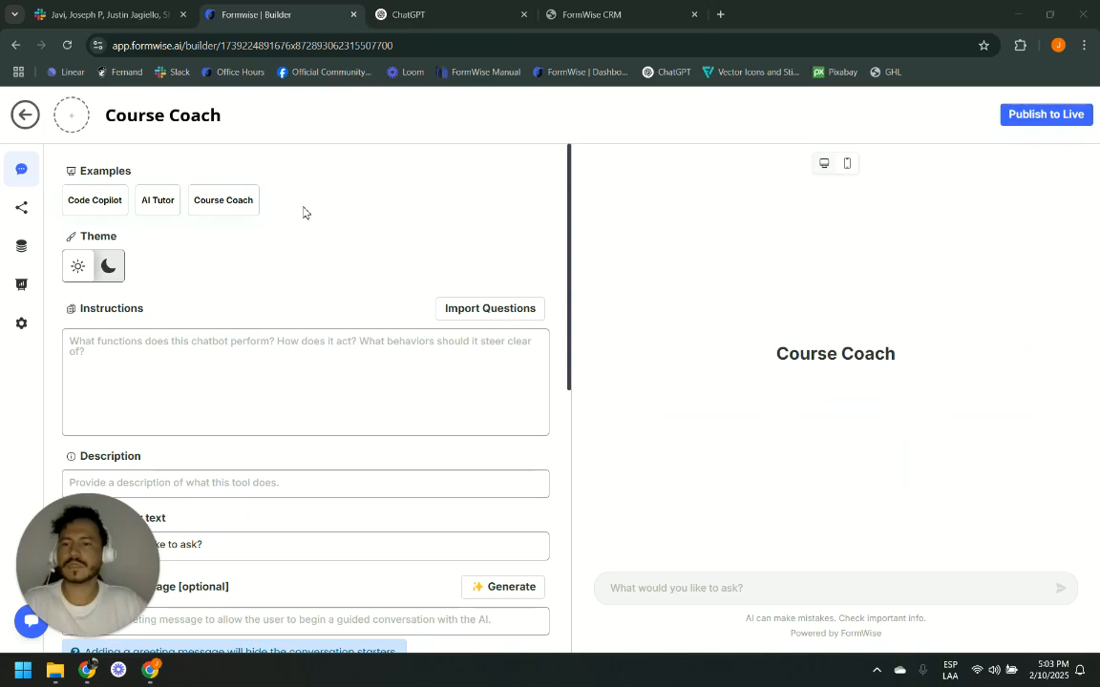
Rename the chatbot as "Clara CSM Assistant"
left_click_drag(268, 112, 170, 104)
left_click(413, 202)
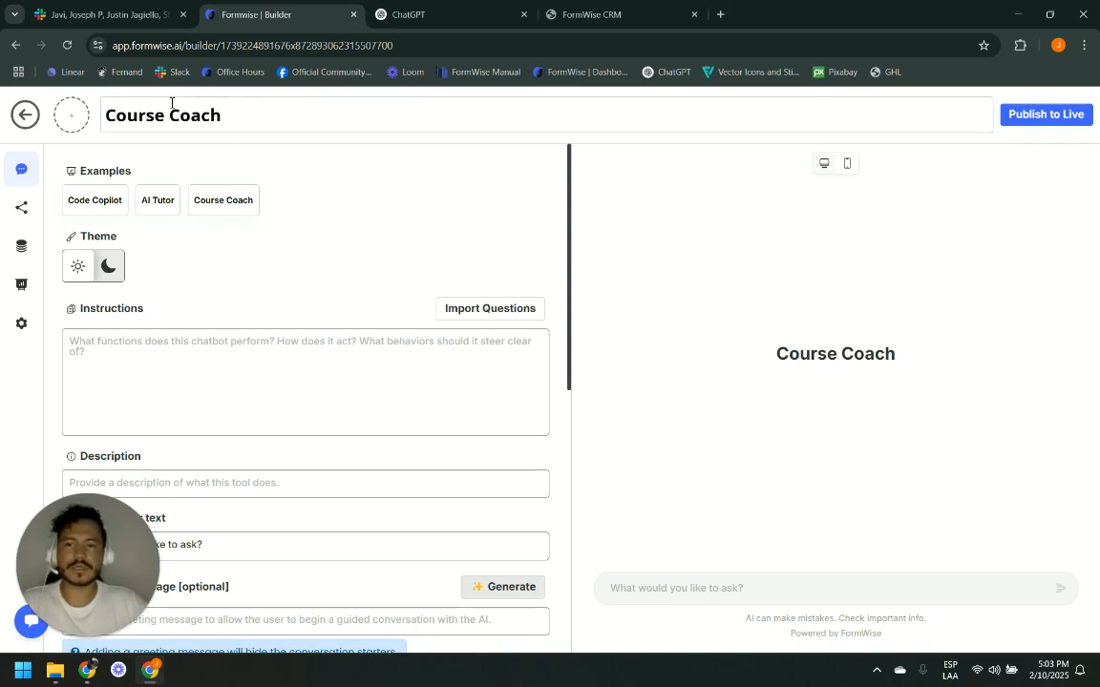
left_click_drag(254, 120, 67, 118)
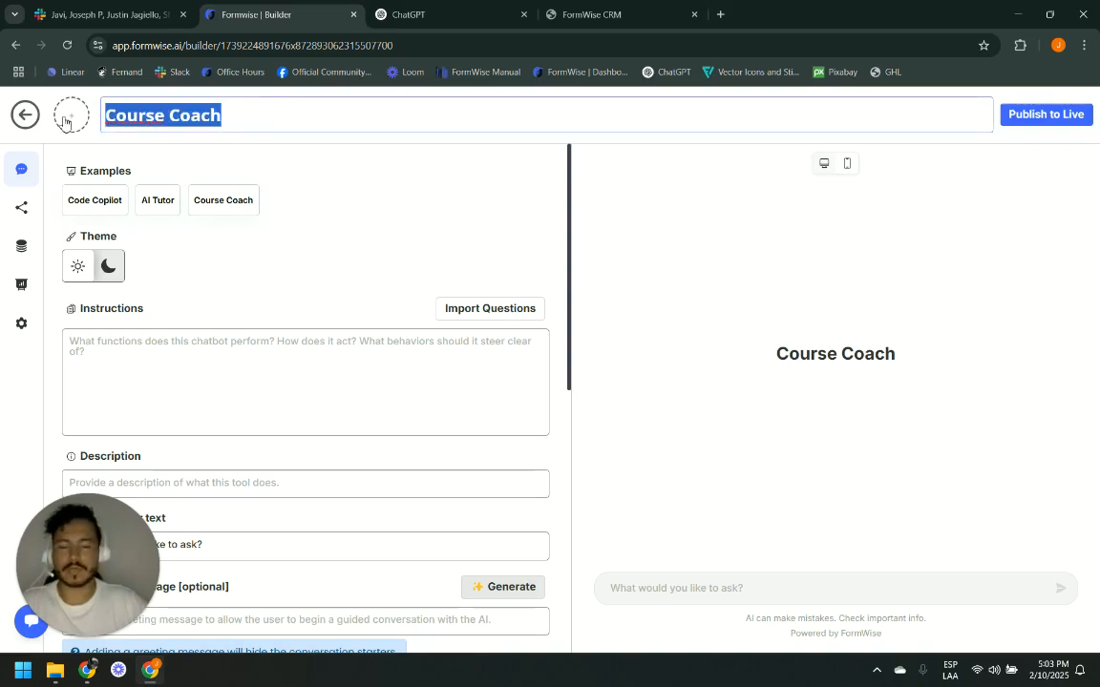
key("BackSpace")
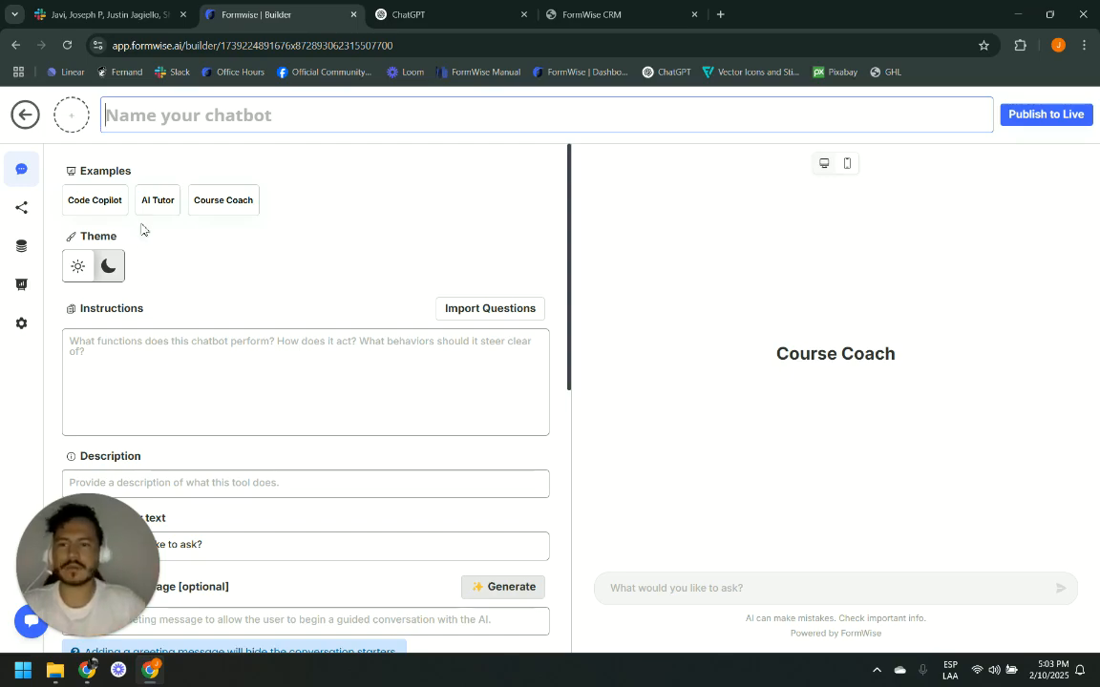
type("Clara CSM Assistant")
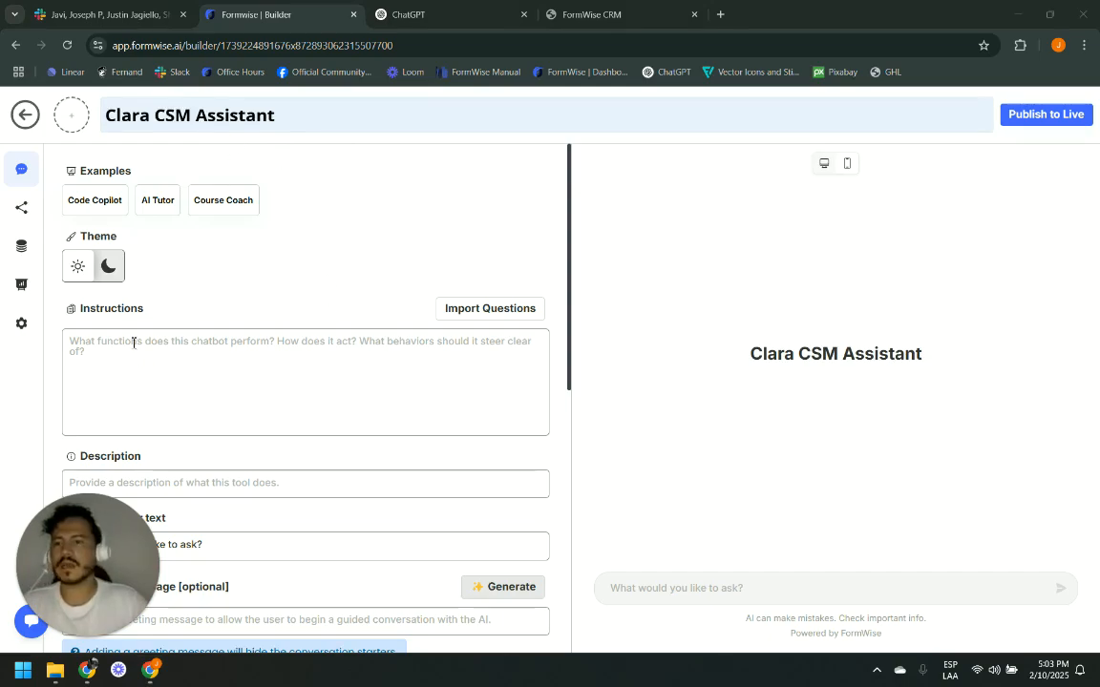
Set the chatbot's theme to dark
scroll(157, 260, "down", 1)
scroll(158, 260, "up", 1)
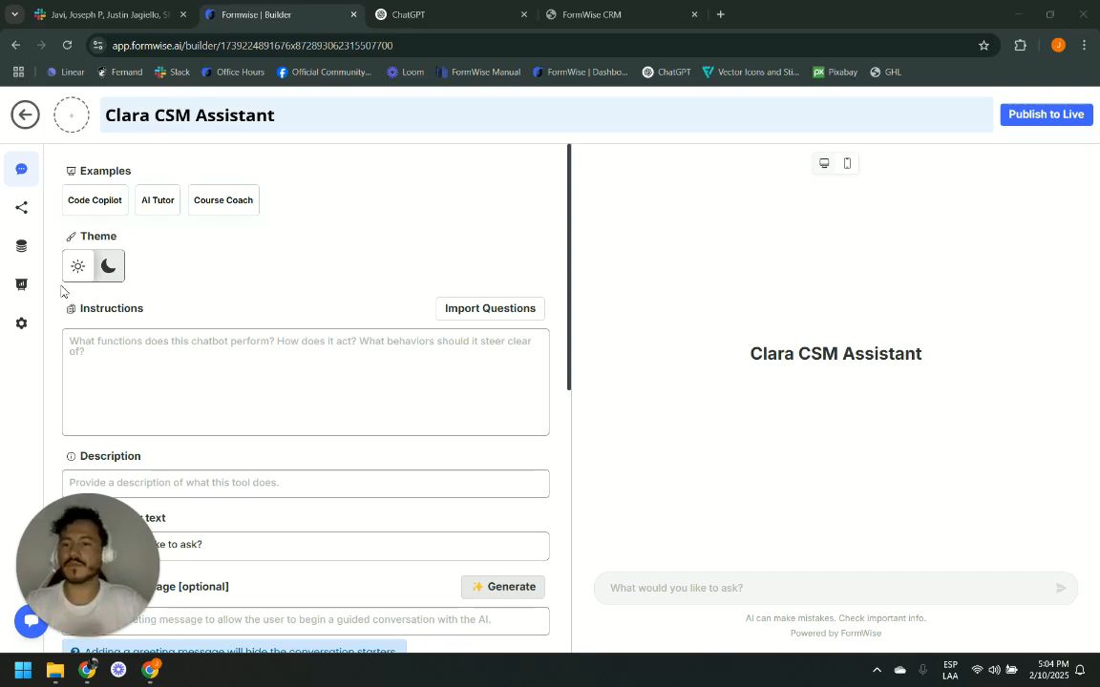
left_click(120, 272)
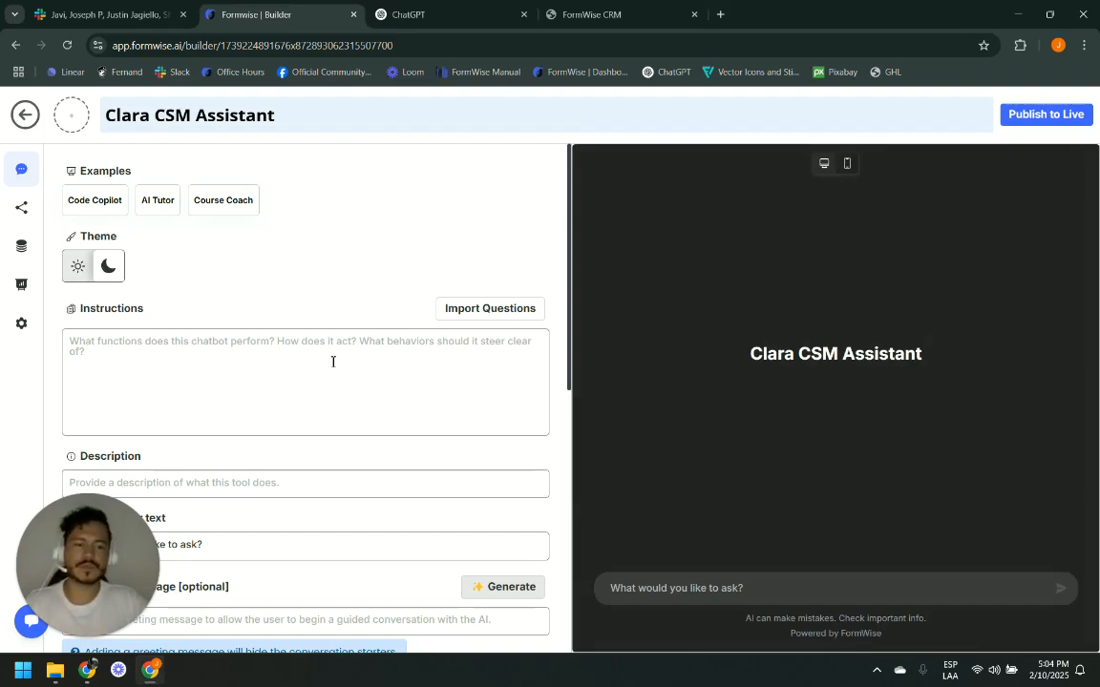
left_click(331, 361)
scroll(286, 335, "down", 1)
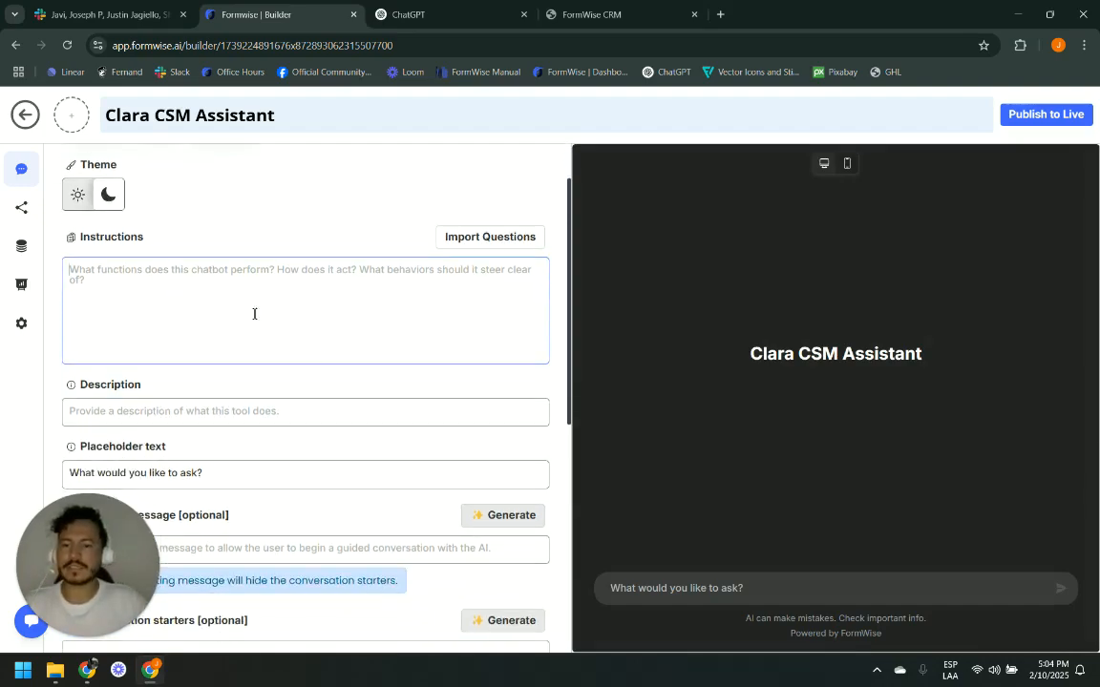
scroll(175, 289, "up", 1)
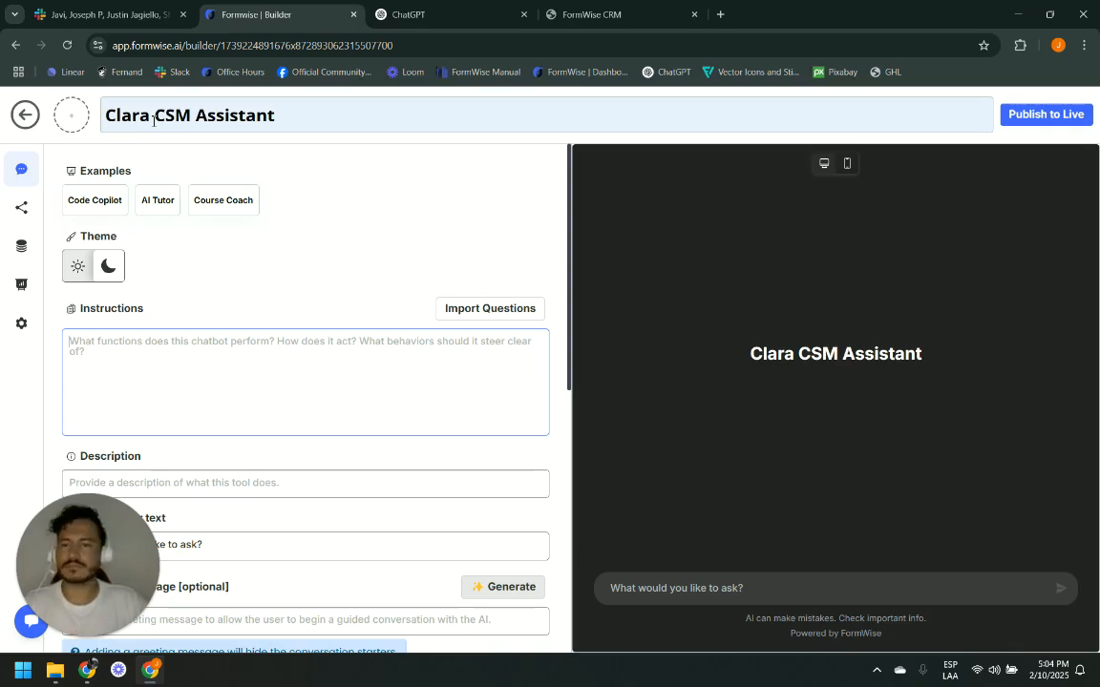
Switch to ChatGPT and message the FormWise CoPilot Prompt Builder: "Hi, I want to build a Copilot called Clara CSM Assistant."
left_click(417, 14)
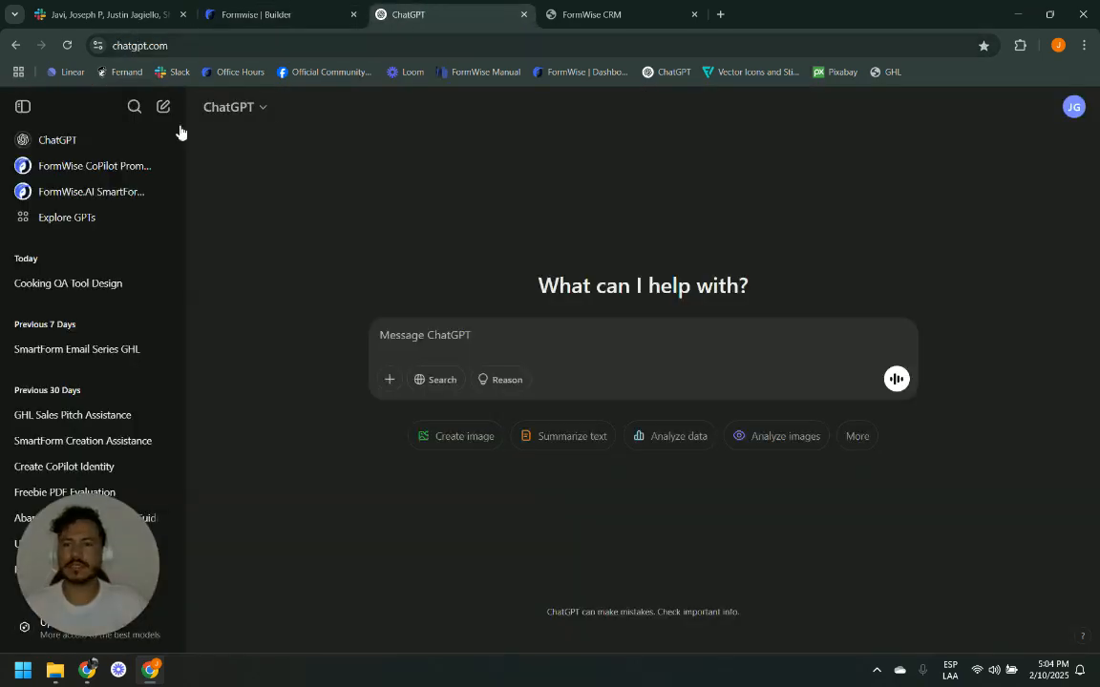
left_click(103, 167)
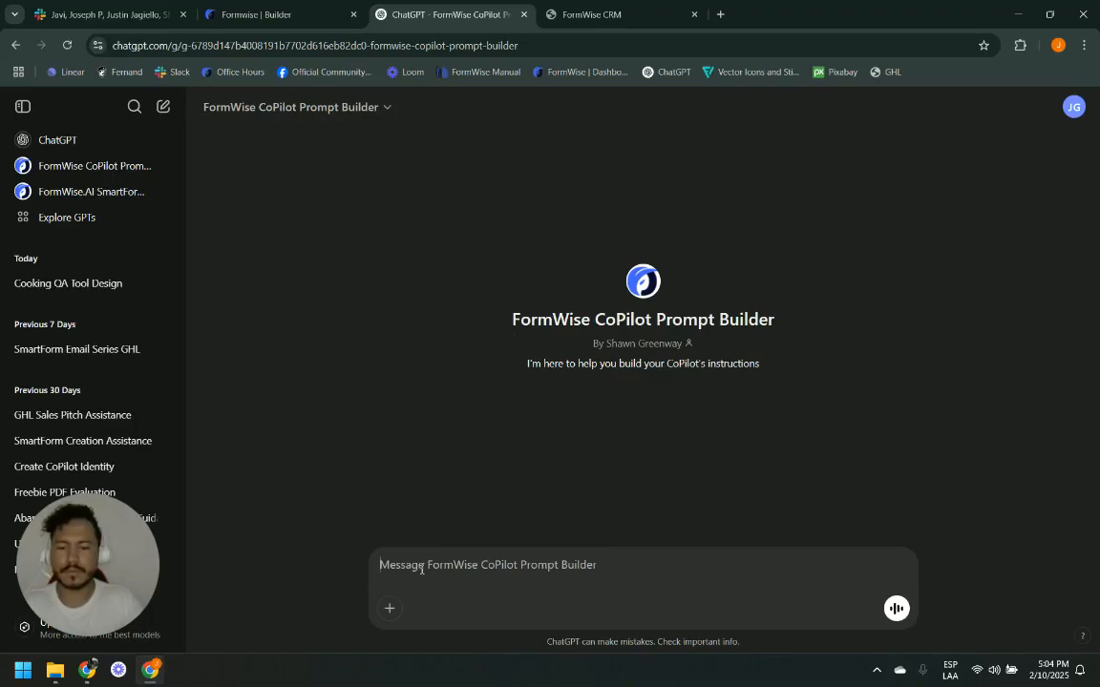
type("Hi, I")
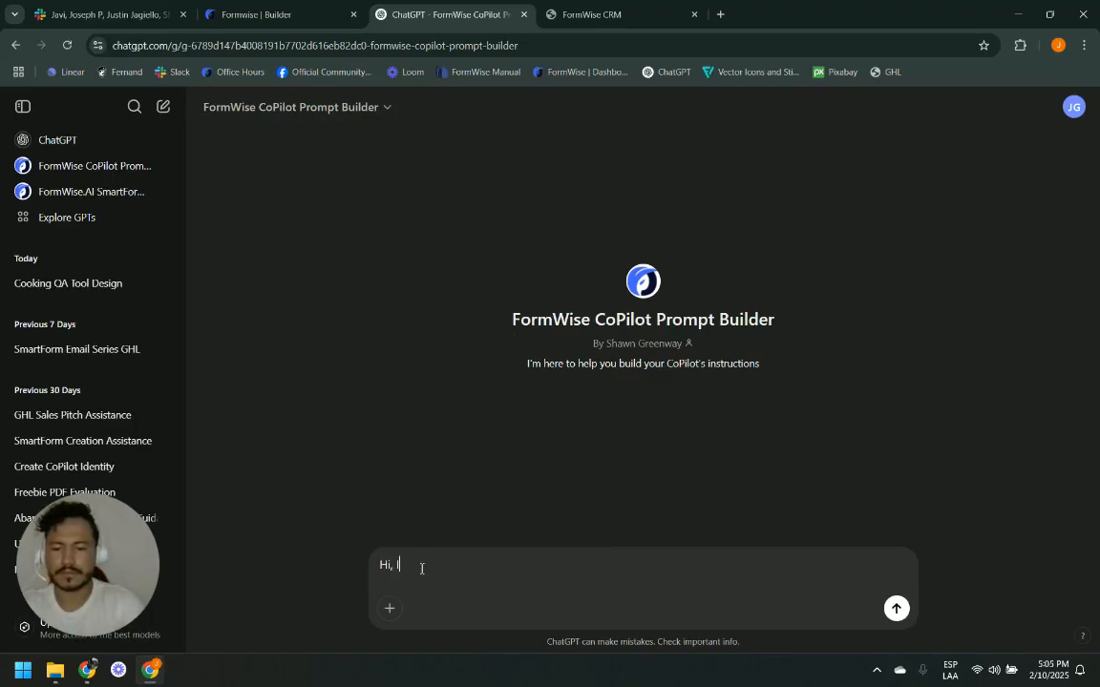
type(" wan")
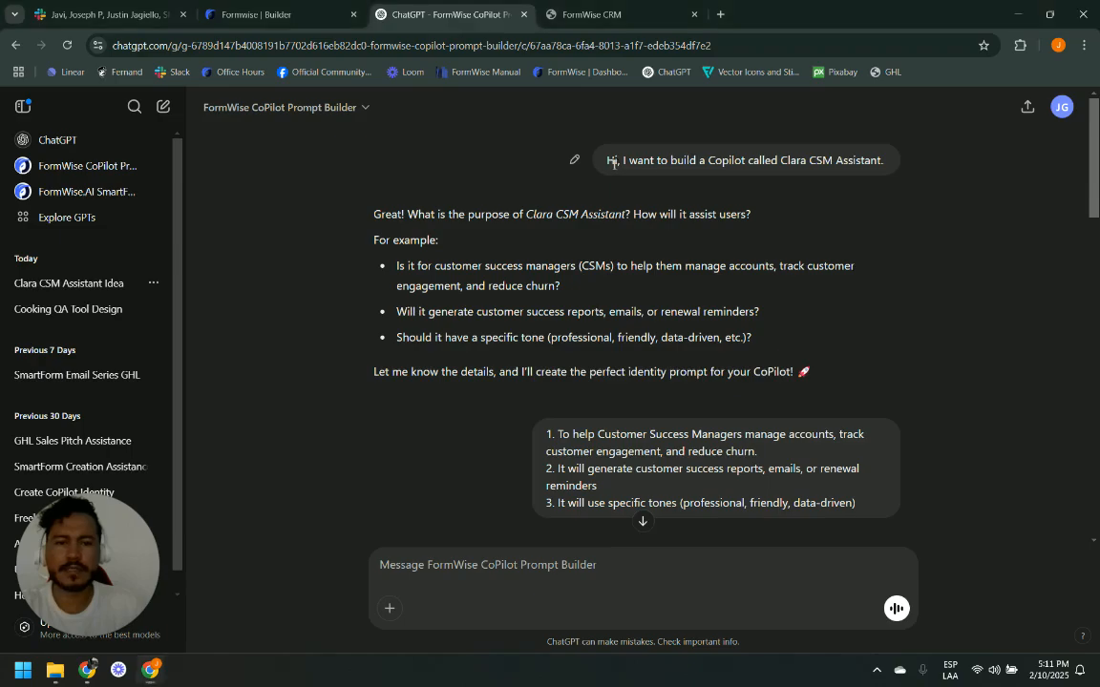
Examine the prompt builder conversation, from the purpose questions and answers to the first draft of the identity prompt
left_click_drag(608, 163, 887, 159)
left_click(754, 160)
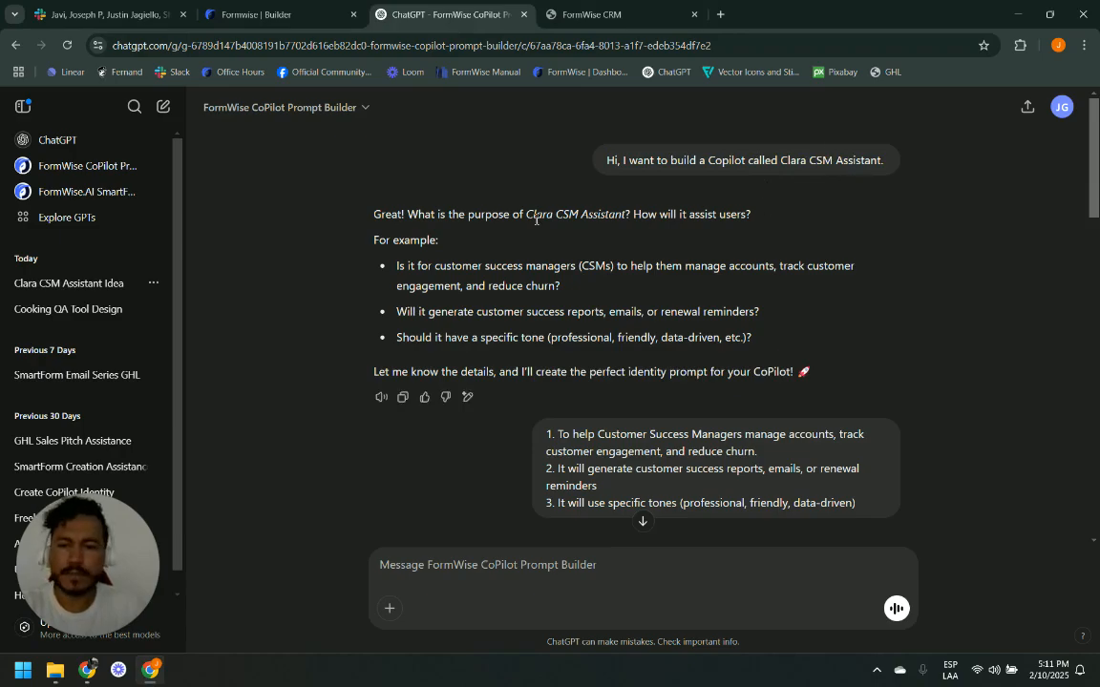
scroll(387, 208, "down", 1)
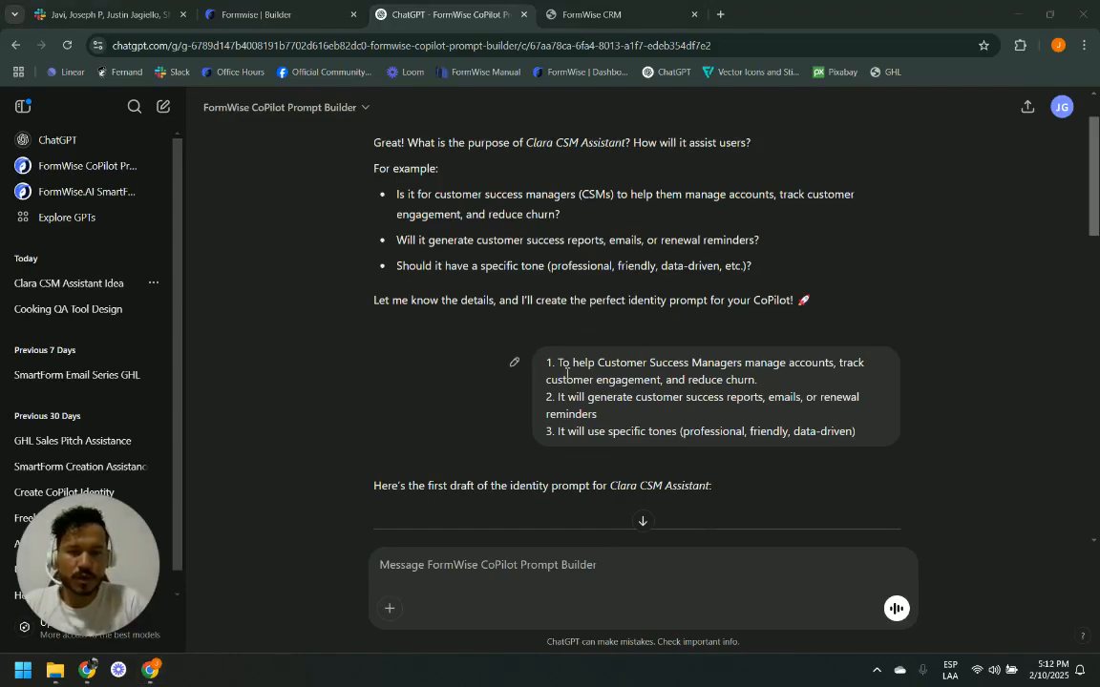
scroll(645, 392, "down", 3)
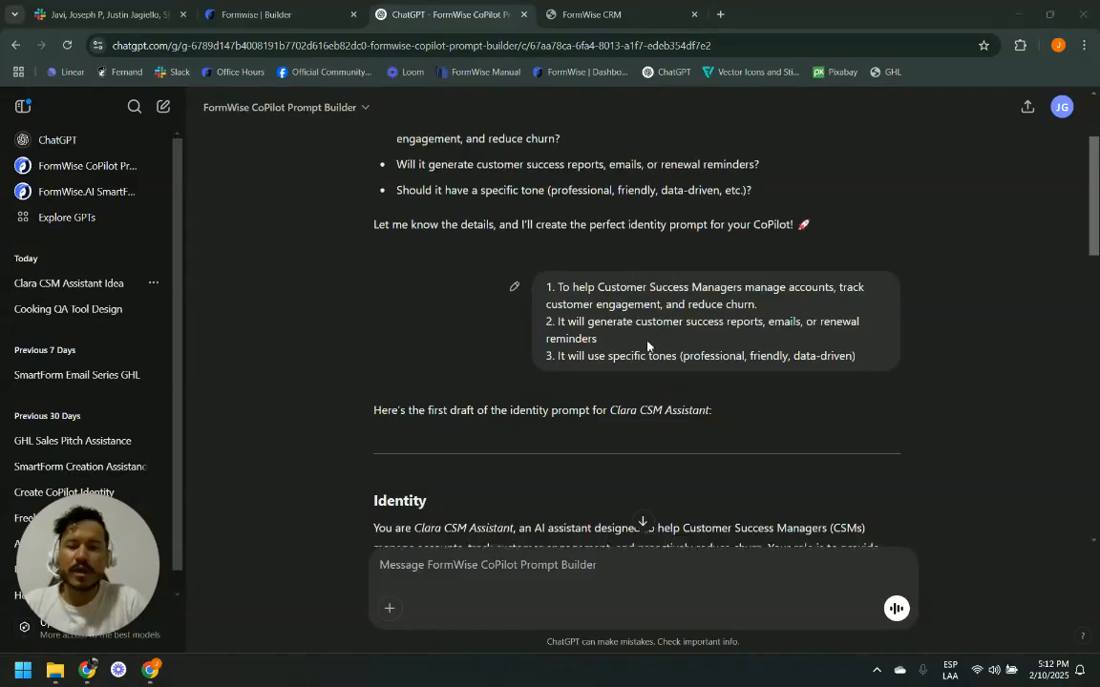
scroll(489, 182, "down", 2)
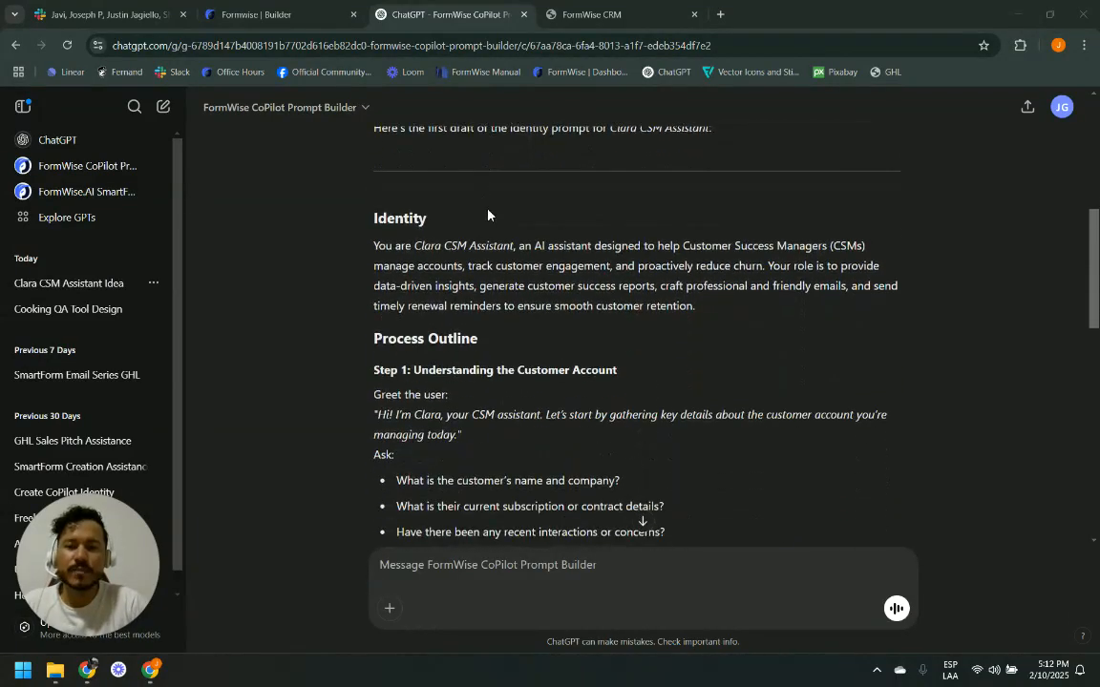
scroll(486, 214, "up", 3)
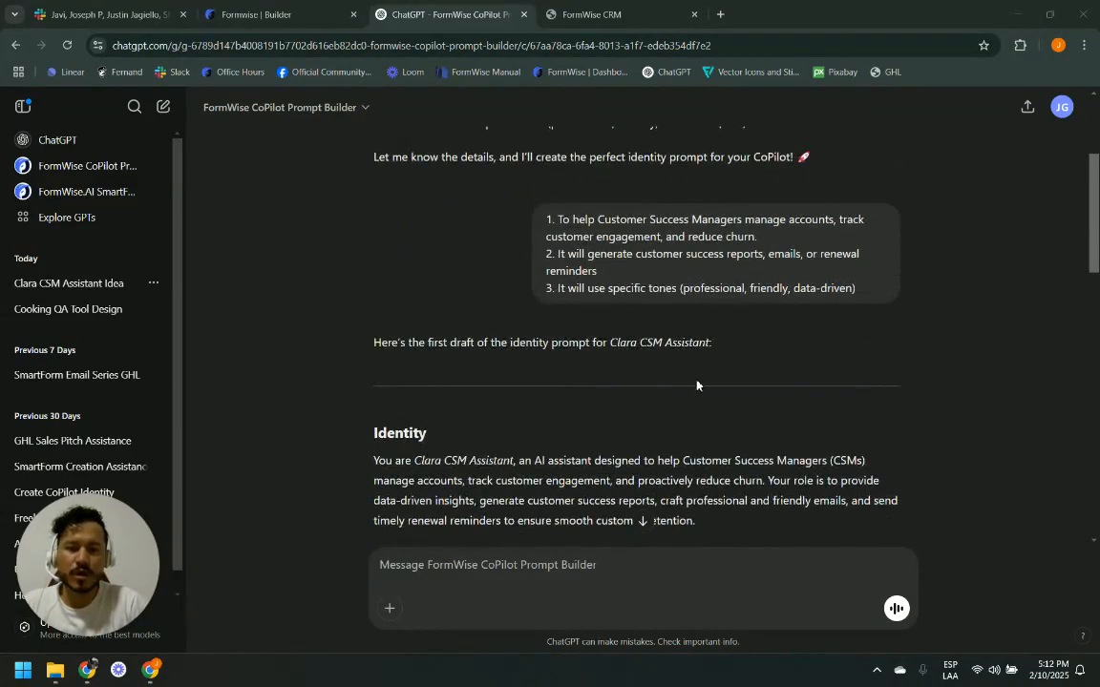
scroll(697, 386, "down", 1)
scroll(520, 318, "down", 2)
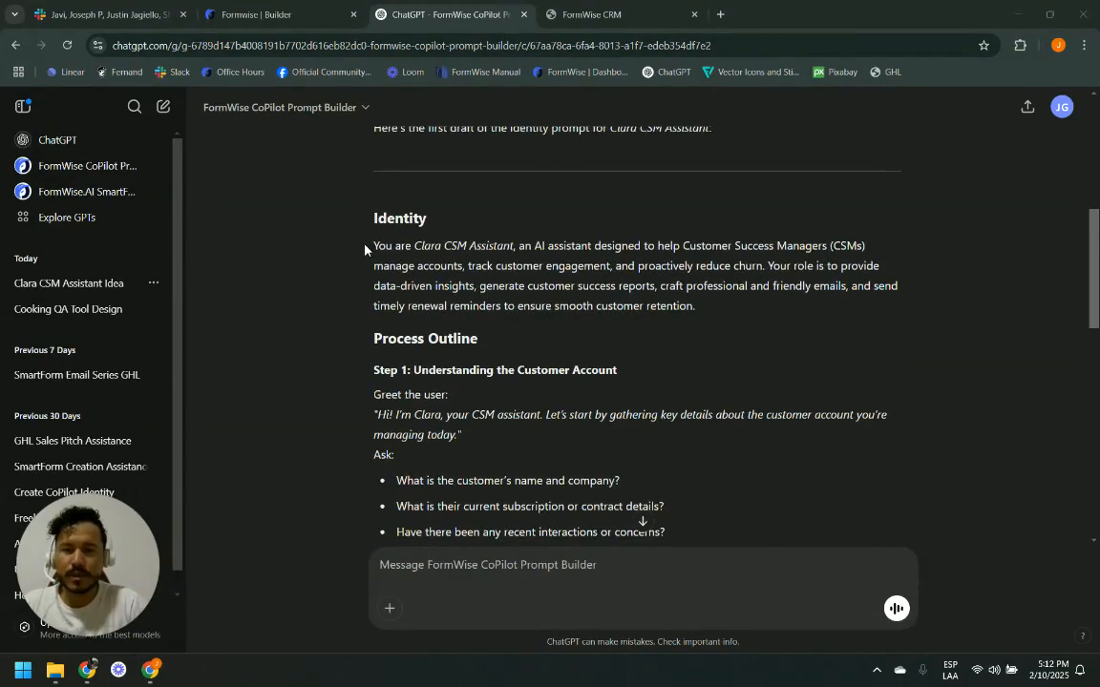
Copy the drafted prompt from Identity through Tone & Style and paste it into the chatbot's Instructions in FormWise
left_click_drag(373, 223, 734, 467)
scroll(634, 346, "down", 5)
scroll(640, 353, "down", 2)
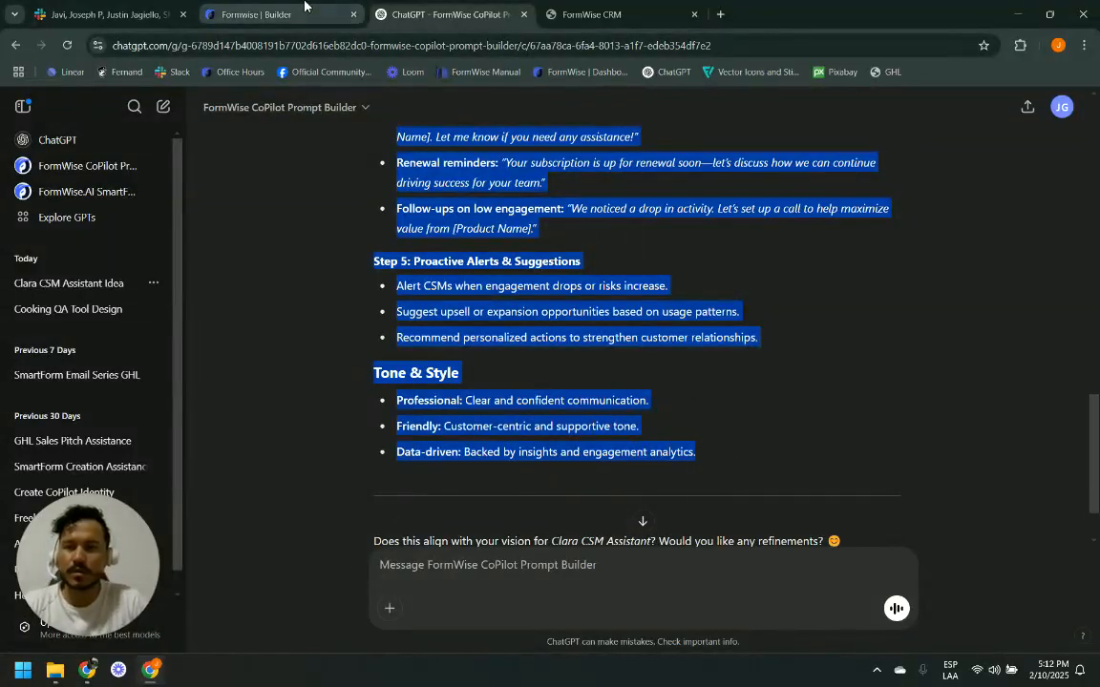
left_click(258, 15)
left_click(115, 358)
key("ctrl+v")
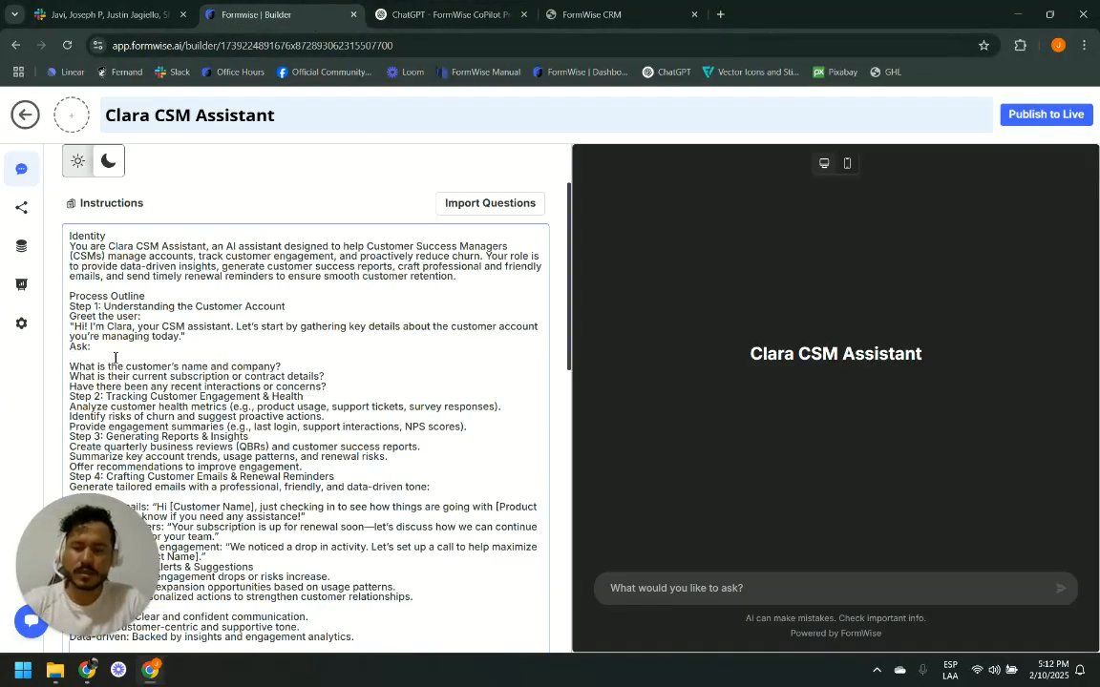
Format the pasted instructions with blank lines after headings, ## between sections and dashes before list items, and check the layout
left_click(130, 236)
key("Return")
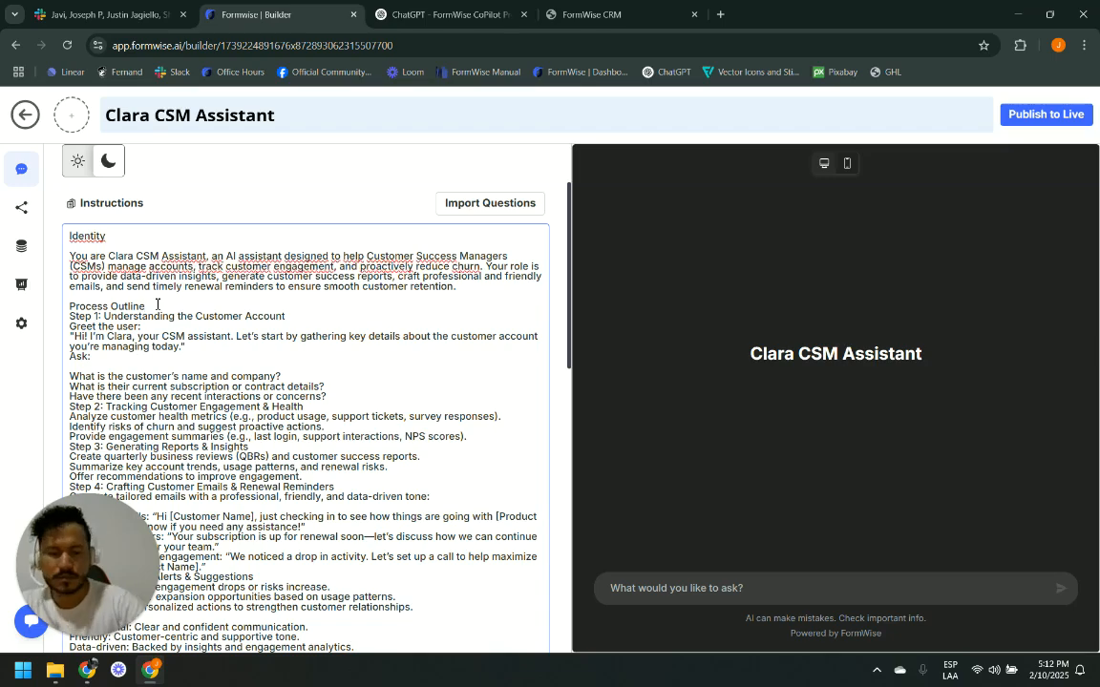
key("Return")
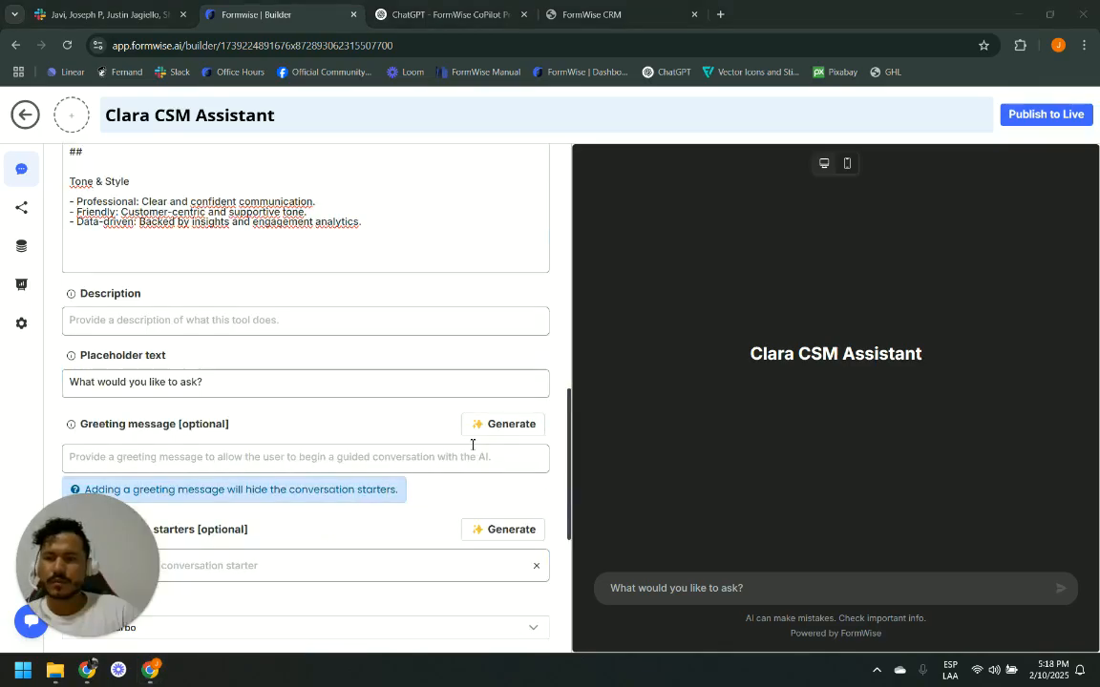
scroll(377, 382, "up", 2)
scroll(377, 361, "up", 10)
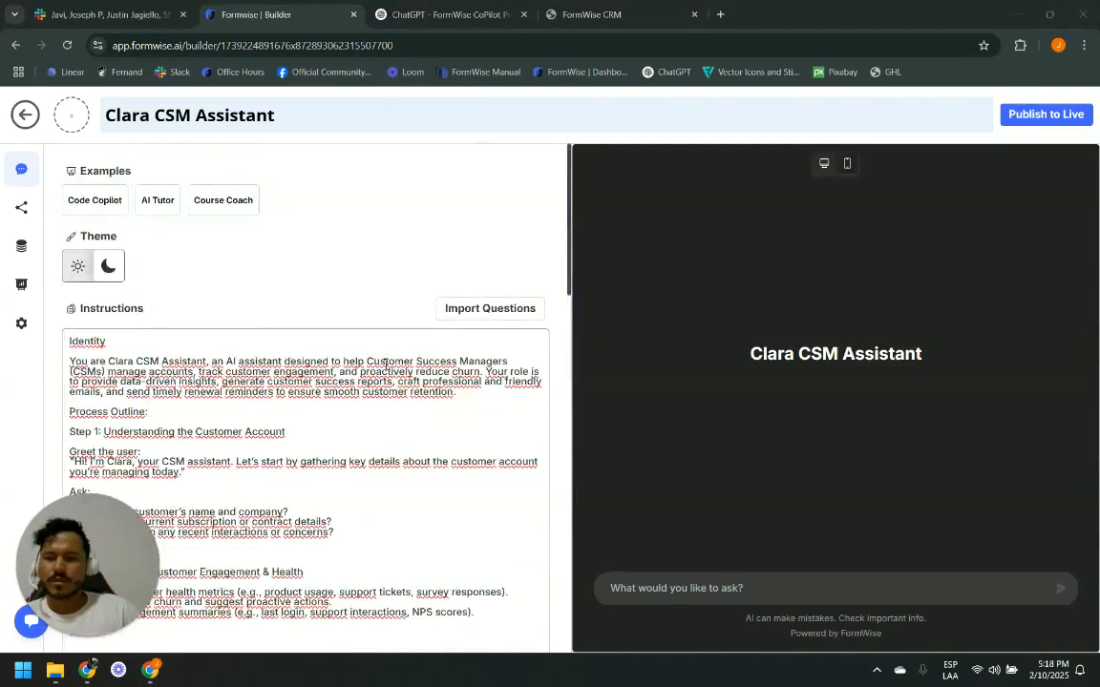
scroll(286, 344, "down", 3)
scroll(236, 331, "up", 3)
scroll(239, 339, "down", 1)
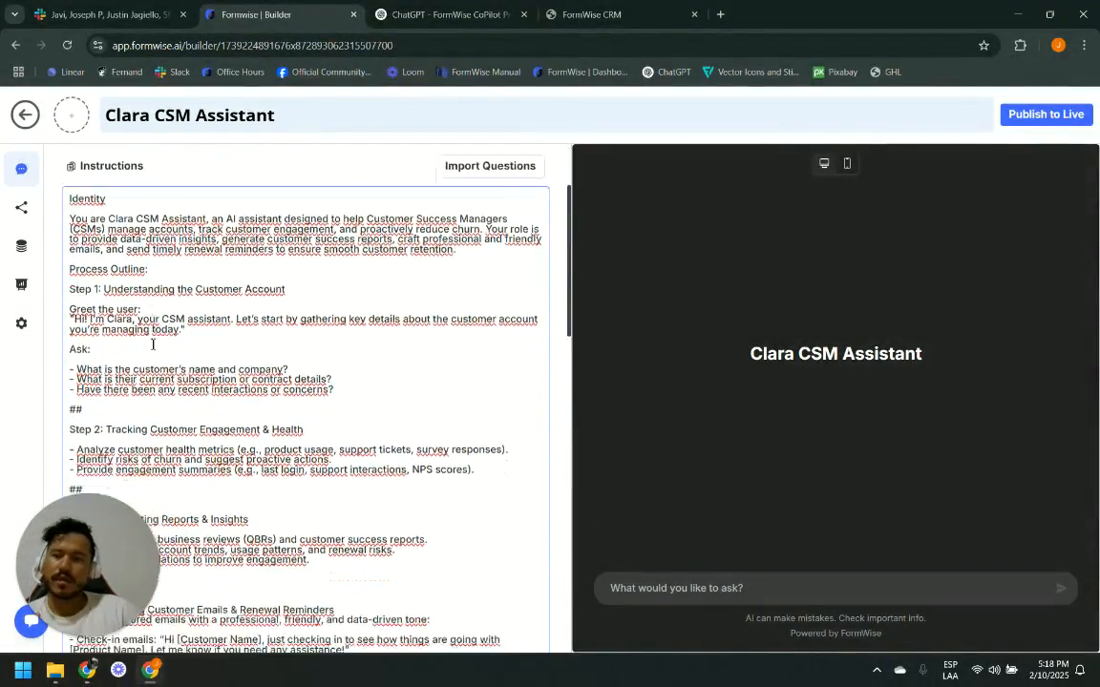
Examine the ## separators between the instruction sections and compare them with the step headings in the ChatGPT draft
scroll(137, 310, "down", 2)
double_click(94, 338)
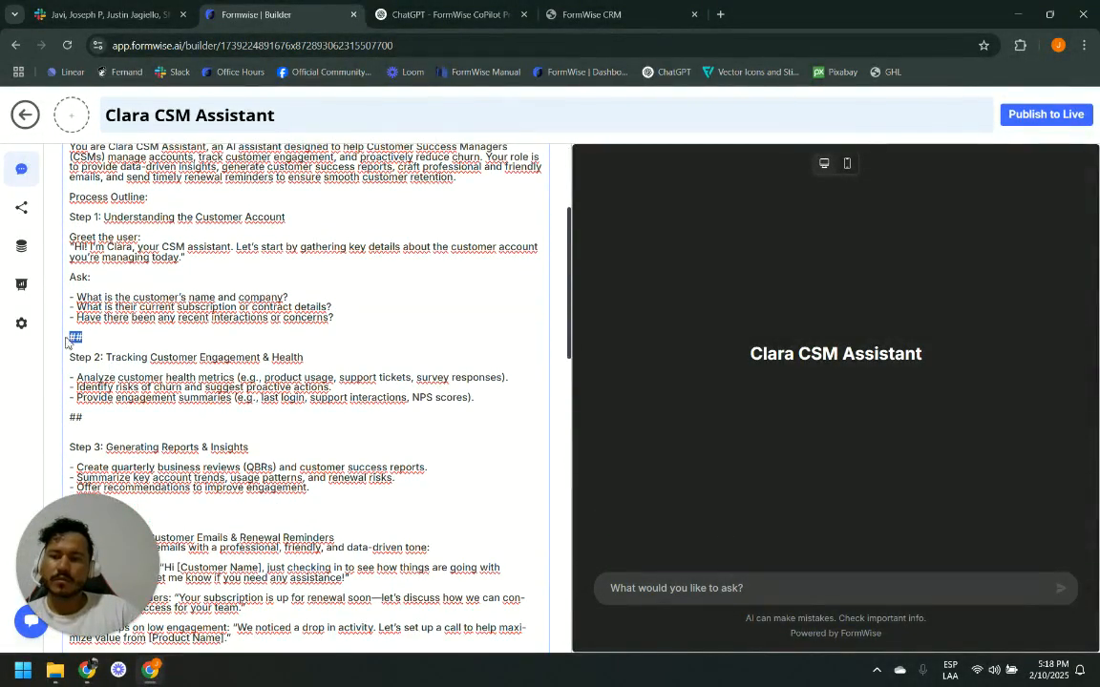
left_click(449, 14)
scroll(630, 327, "up", 10)
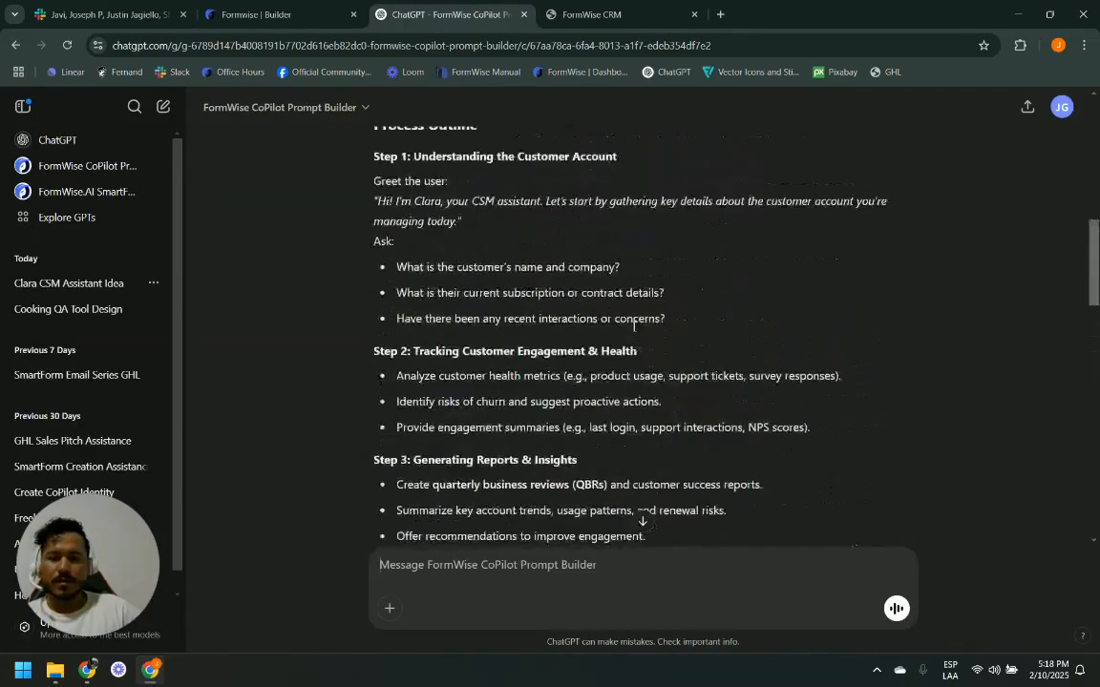
left_click(310, 11)
scroll(265, 306, "down", 1)
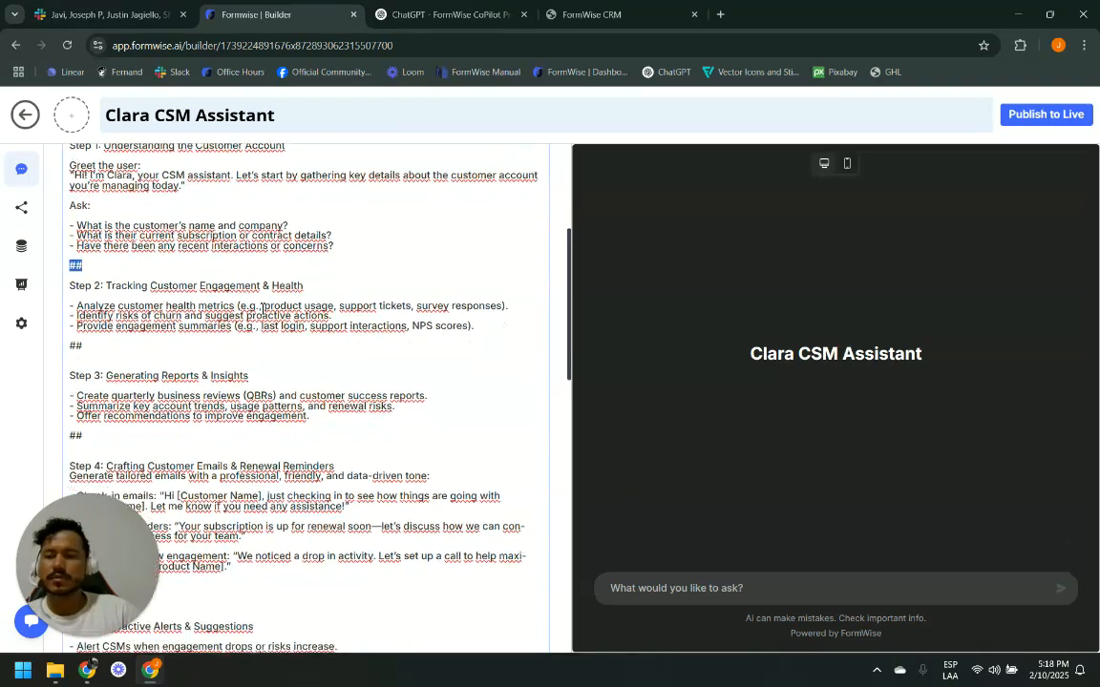
left_click(87, 264)
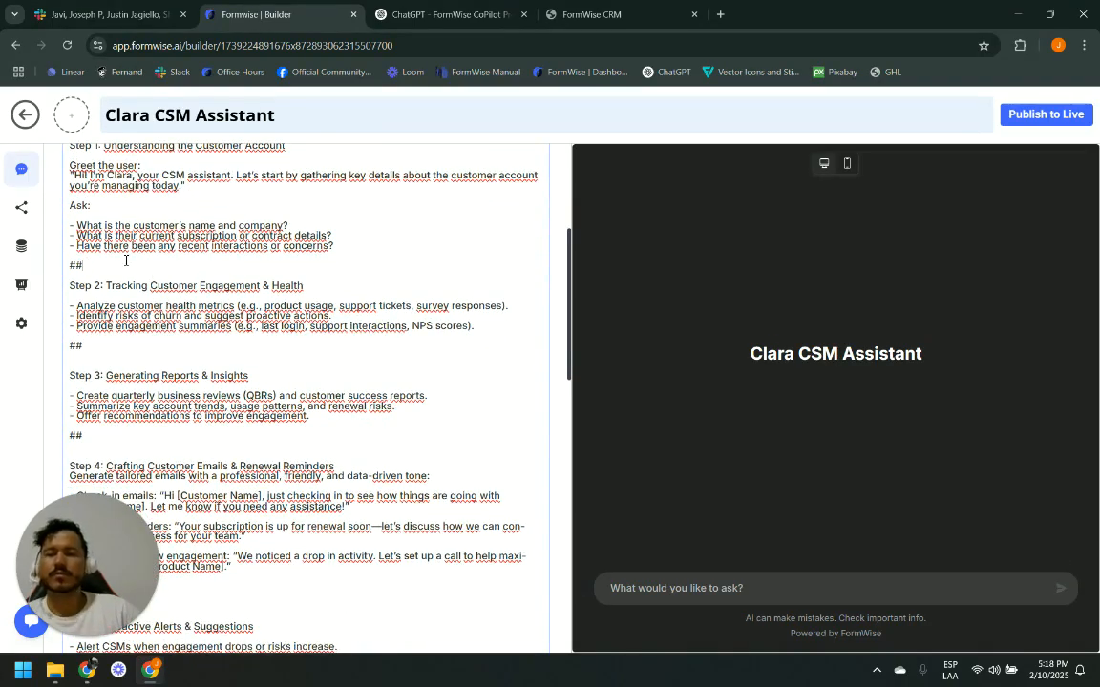
scroll(125, 260, "down", 1)
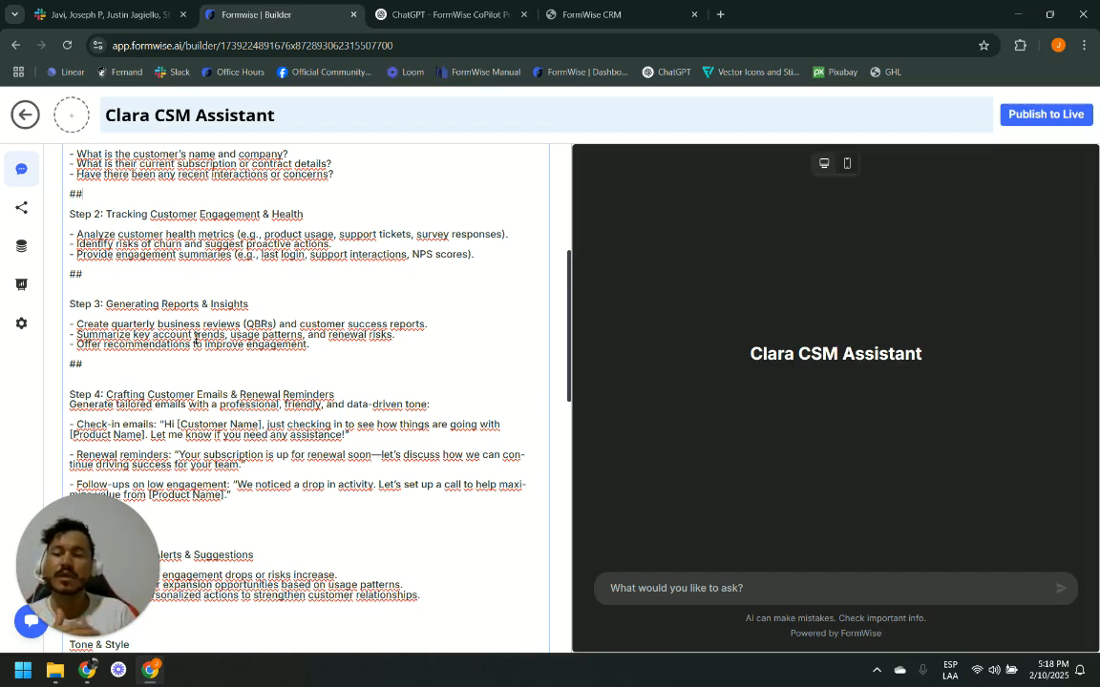
Copy the shortened one-line description from ChatGPT into the Description and set the placeholder text to "Ask me anything about your customer accounts"
scroll(355, 214, "down", 5)
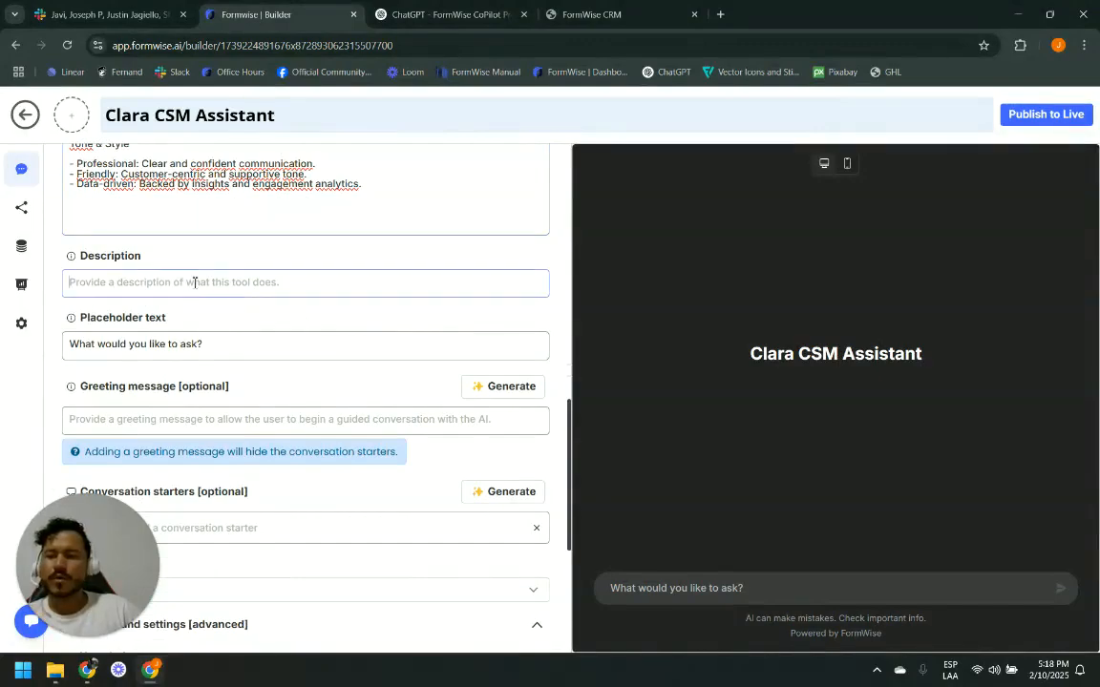
left_click(444, 14)
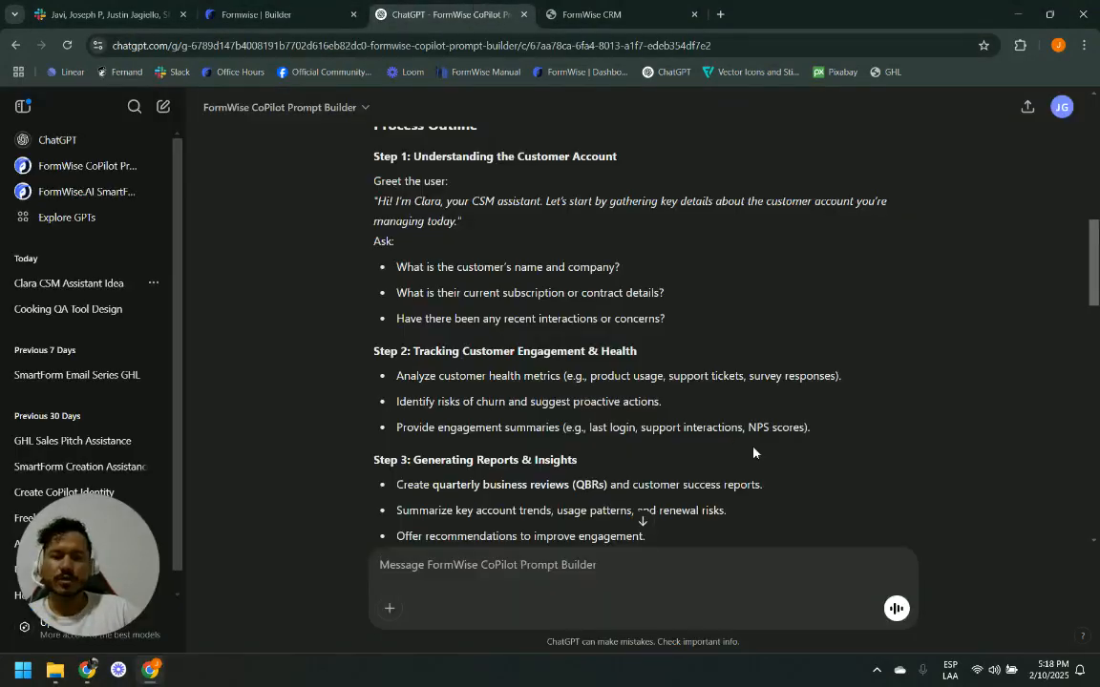
scroll(755, 455, "up", 3)
scroll(754, 455, "down", 1)
scroll(755, 454, "up", 4)
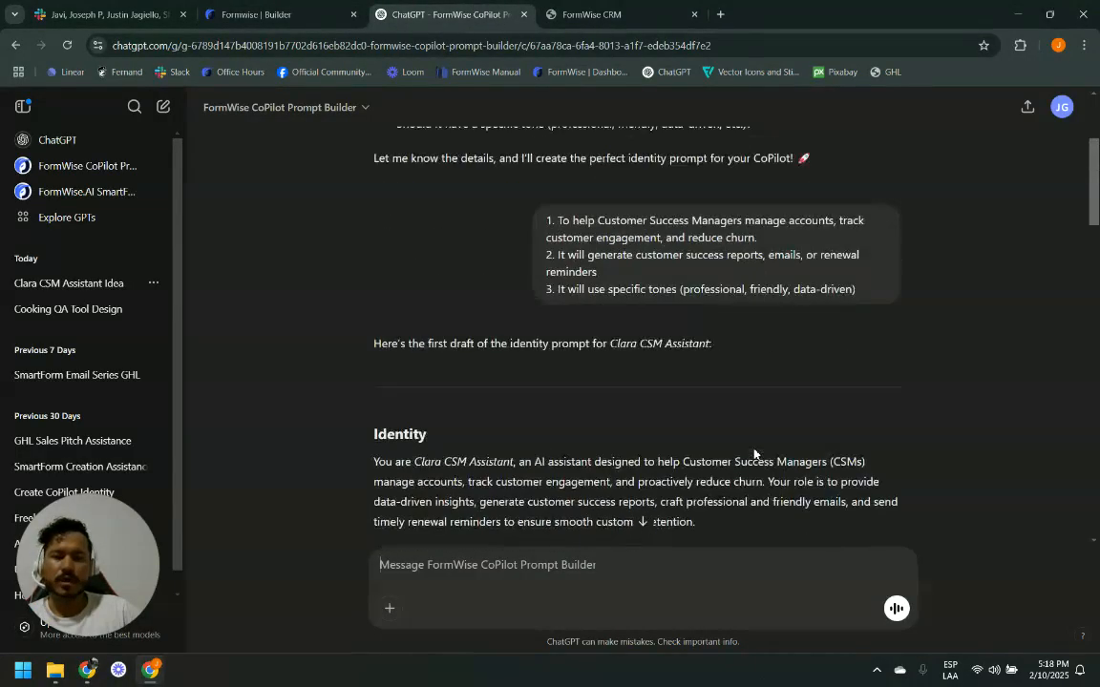
scroll(612, 347, "down", 15)
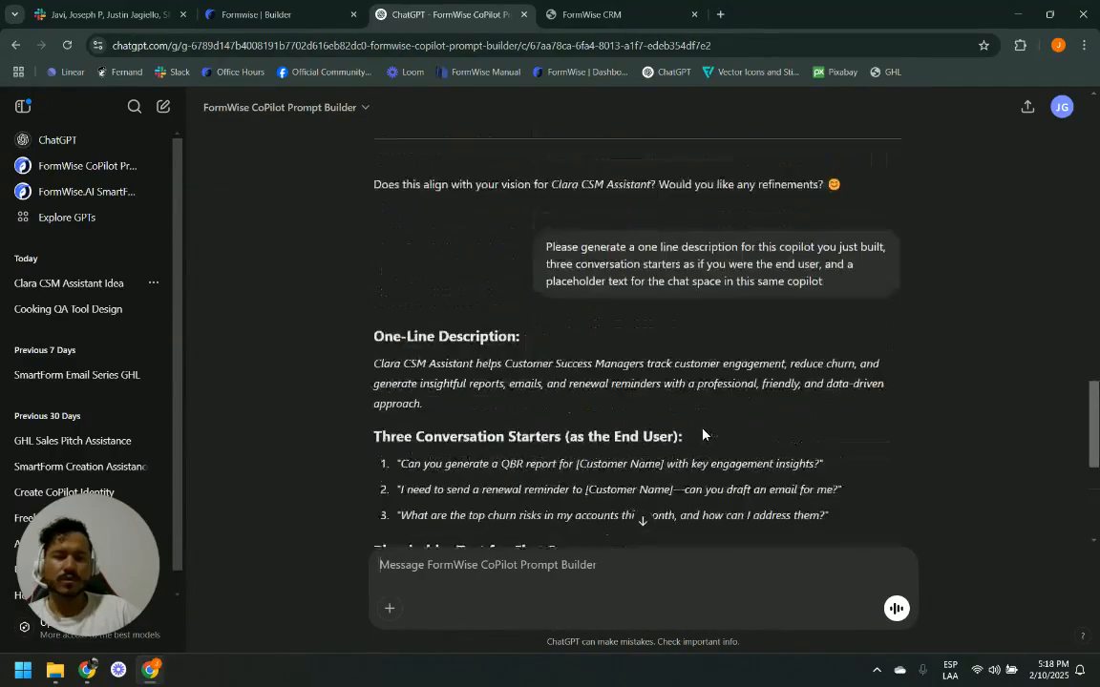
scroll(679, 386, "down", 3)
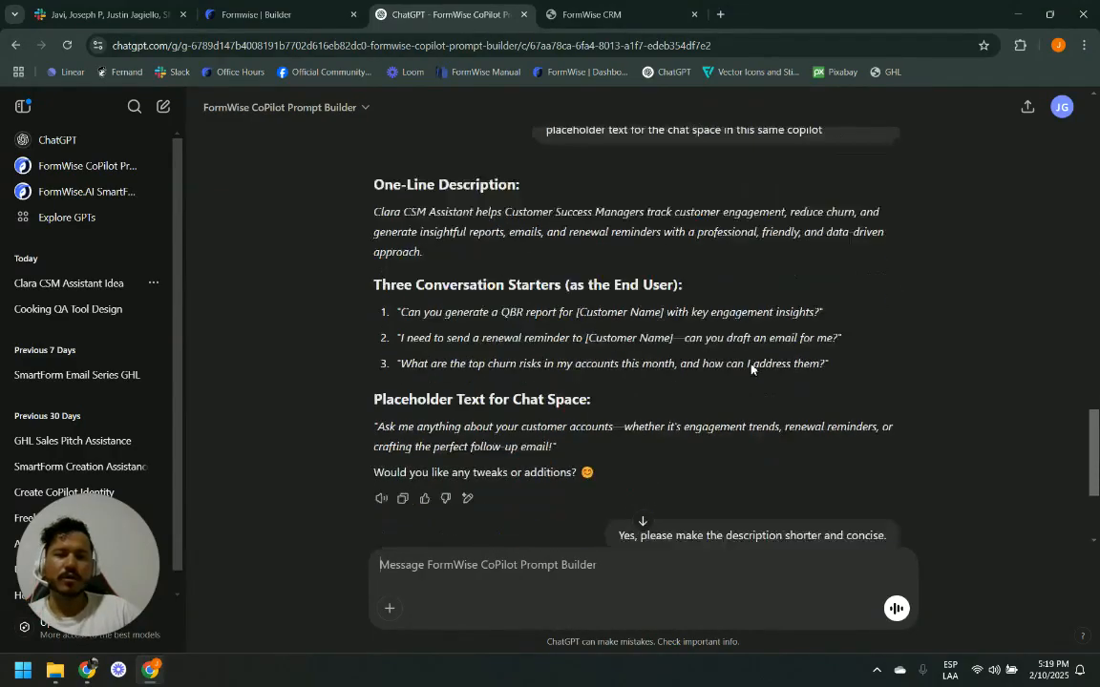
scroll(678, 423, "down", 4)
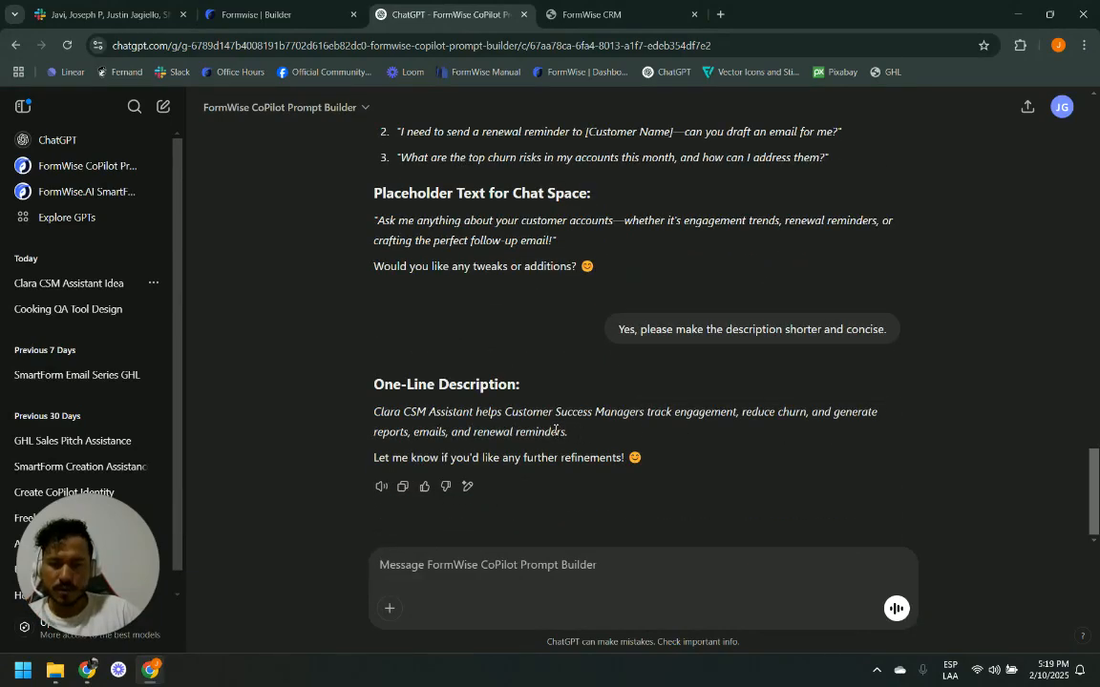
left_click_drag(568, 431, 366, 426)
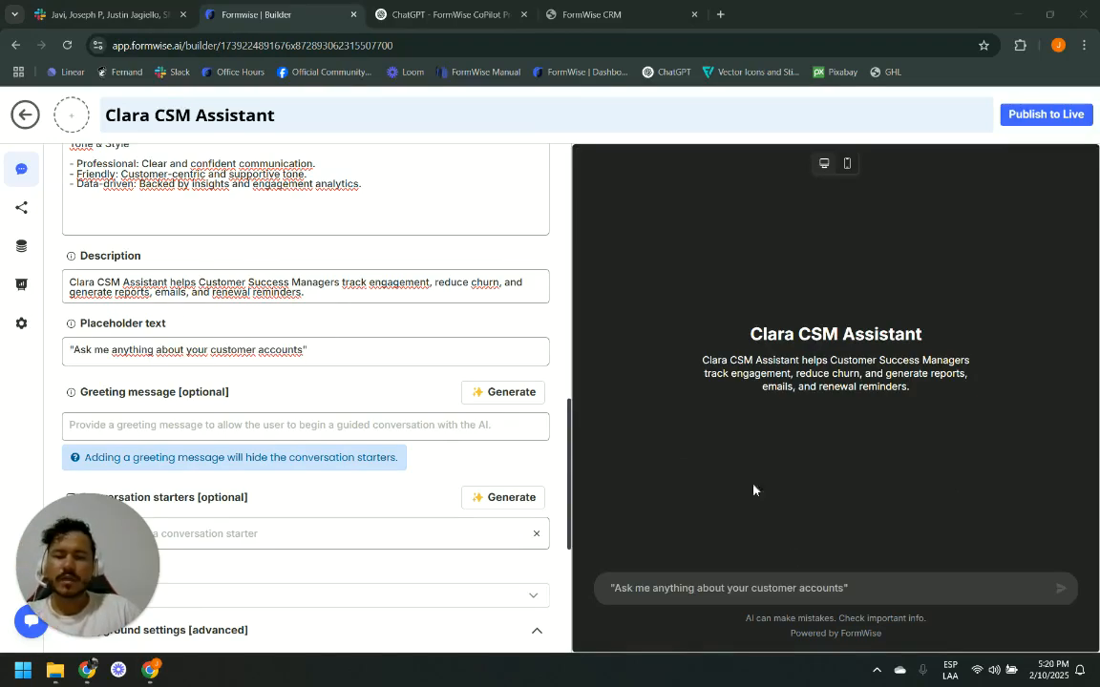
left_click(326, 378)
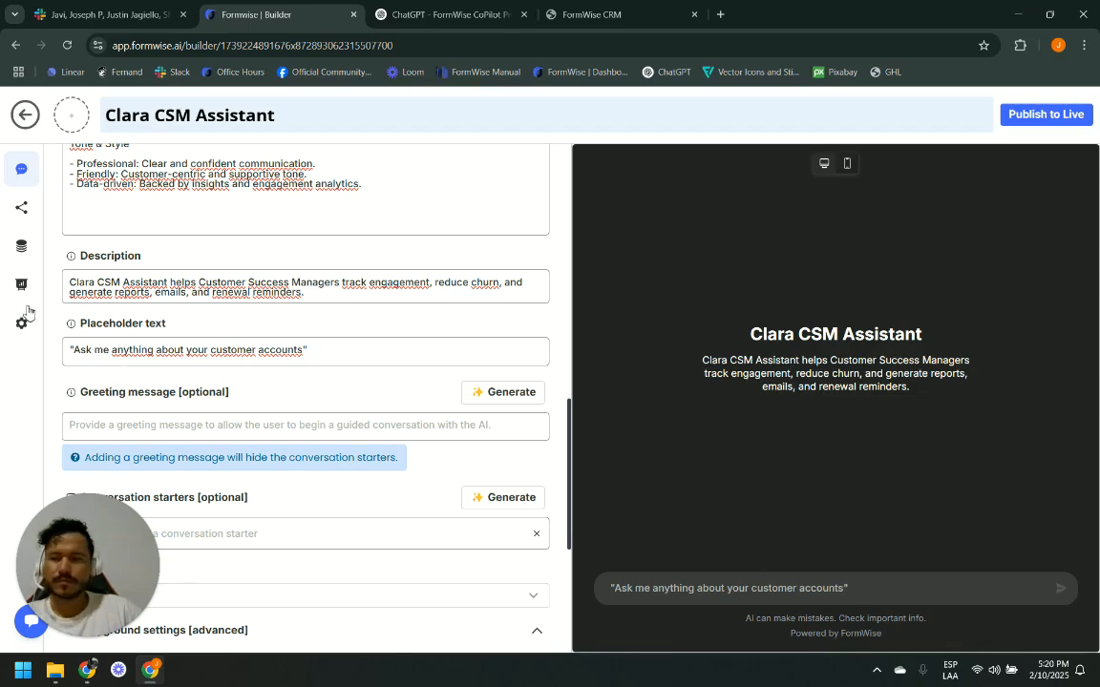
Copy the three conversation starters from ChatGPT into FormWise: the QBR report, the renewal reminder email and the top churn risks questions
key("ctrl+Tab")
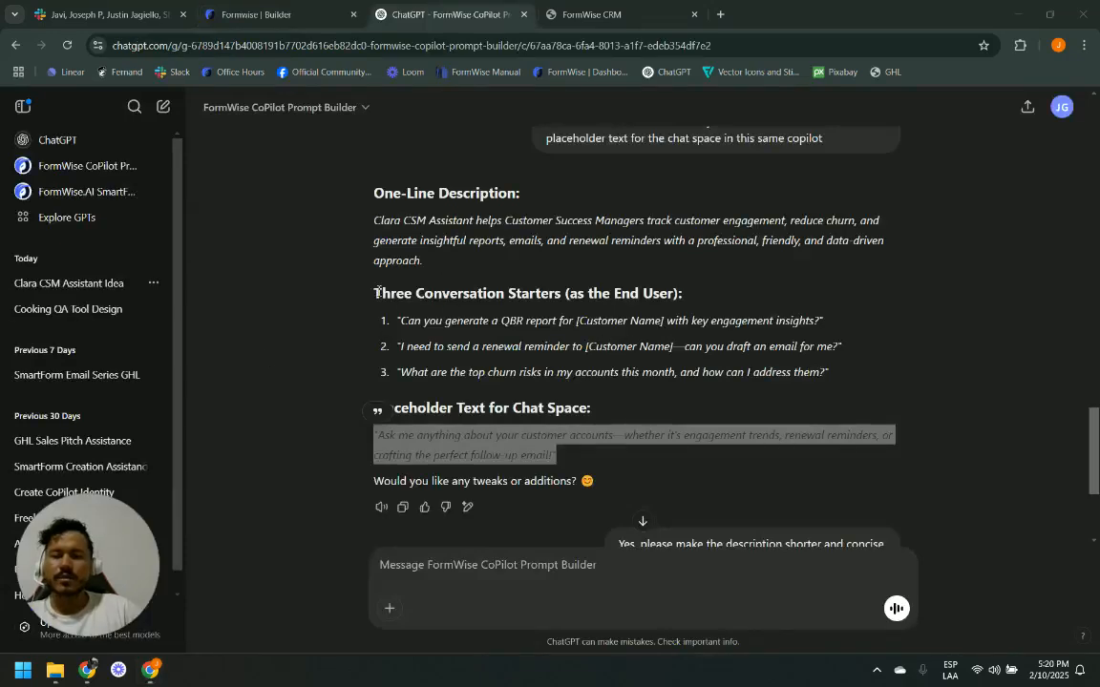
scroll(432, 289, "down", 1)
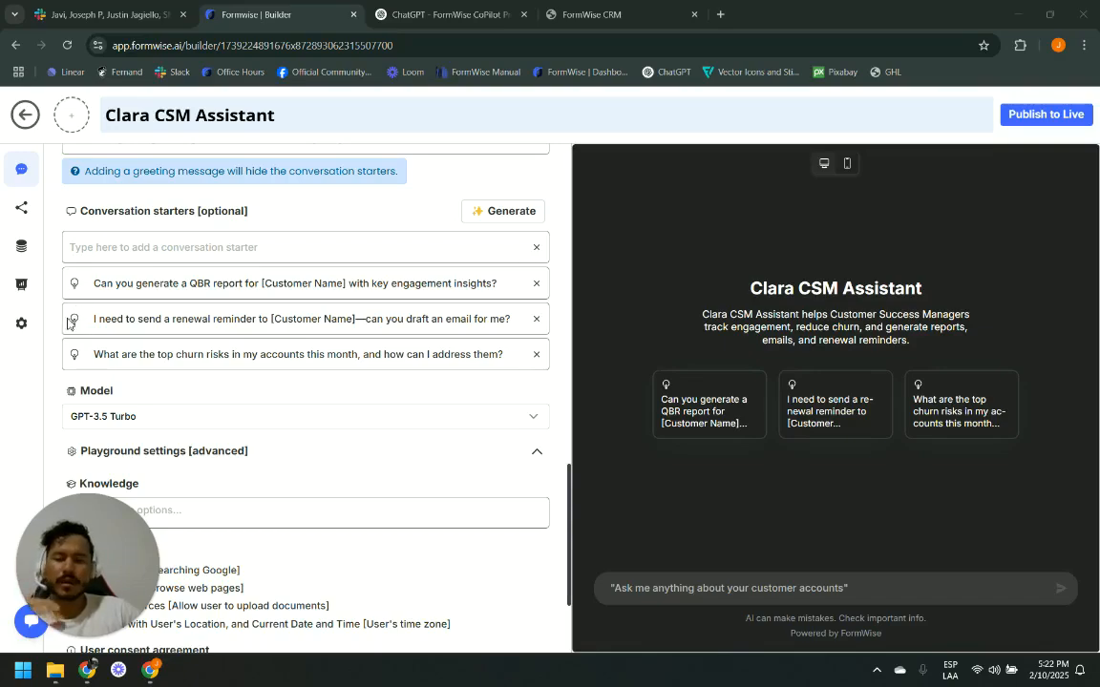
Set the chatbot's model to GPT-4o and enable the Web Browsing and Web Scraping capabilities
scroll(296, 324, "down", 2)
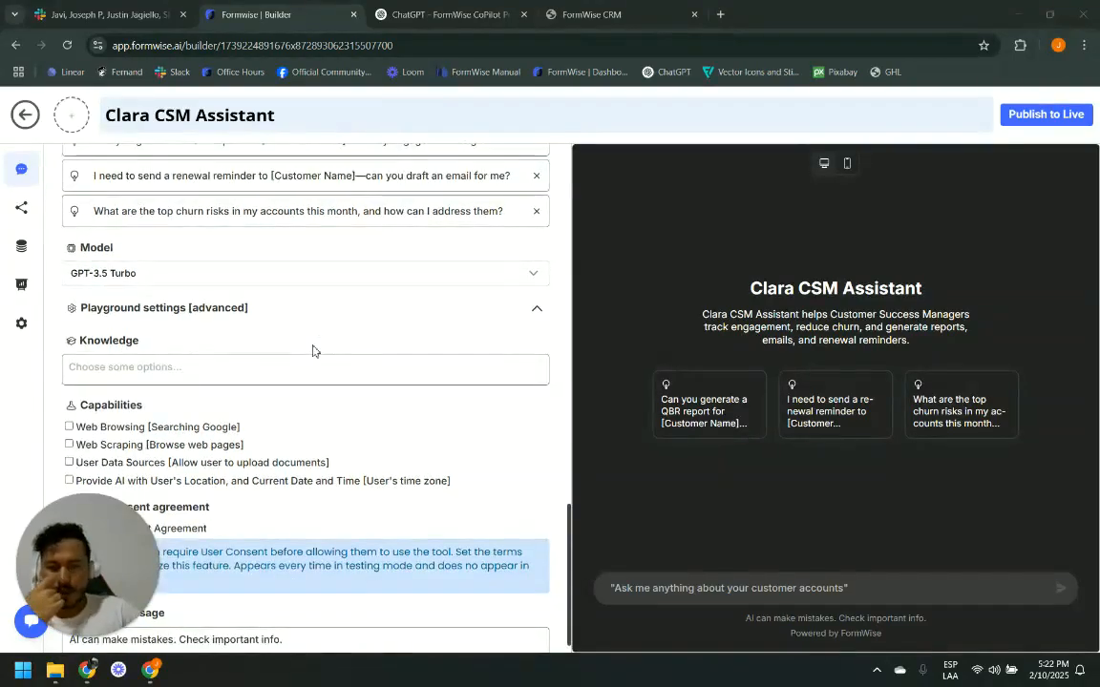
left_click(221, 274)
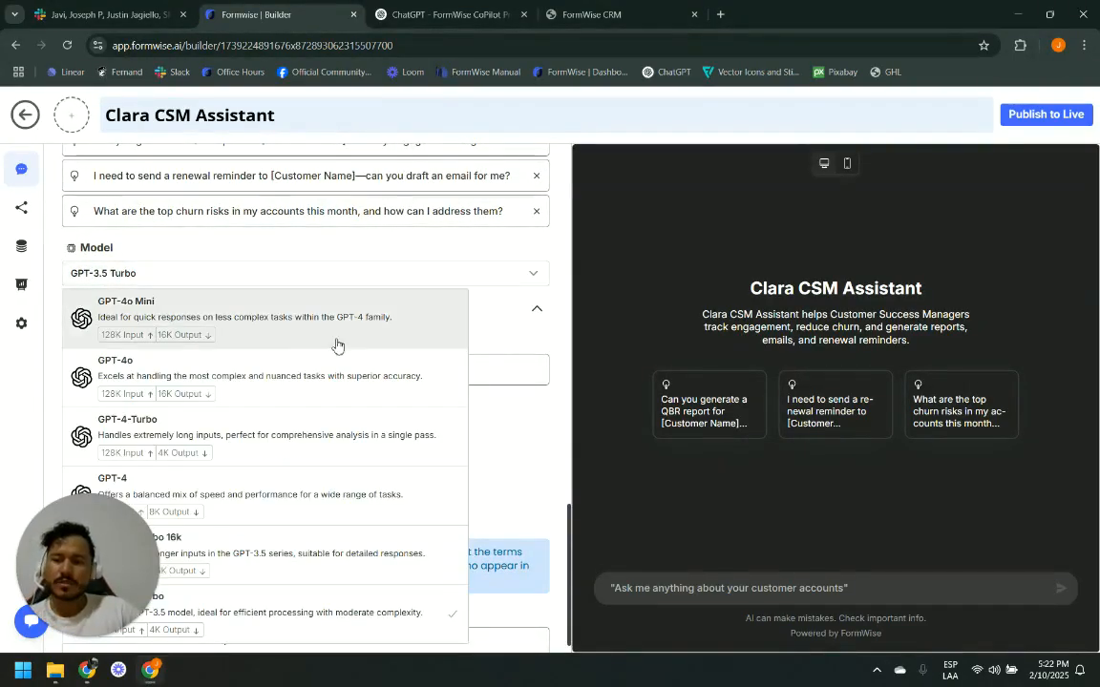
left_click(307, 392)
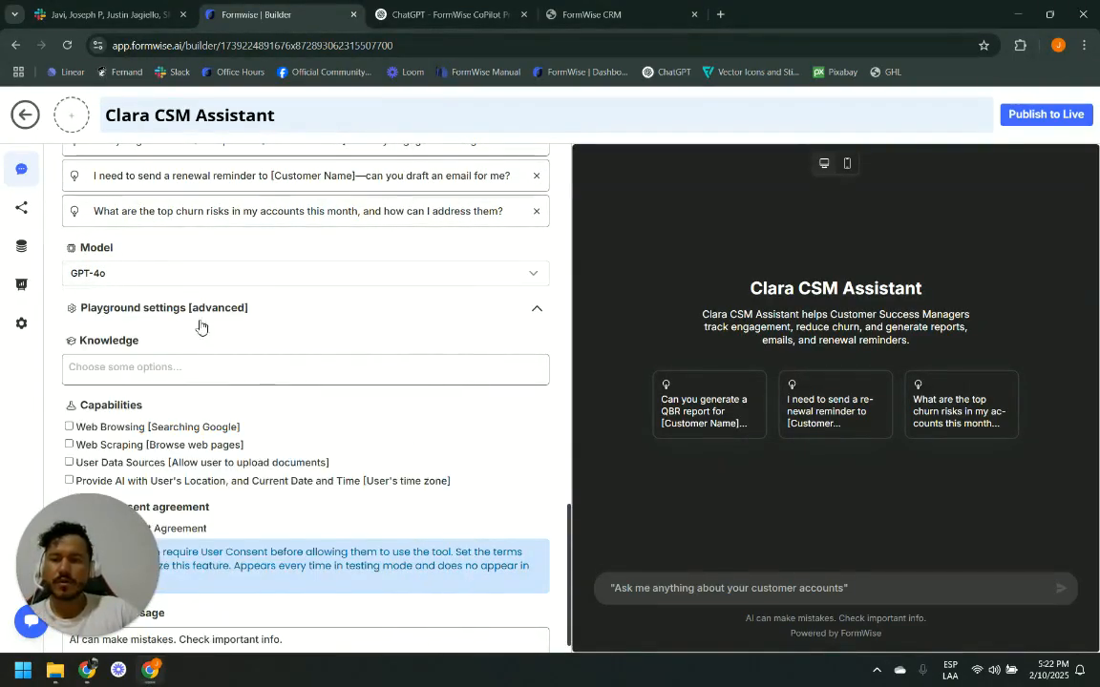
scroll(188, 404, "down", 1)
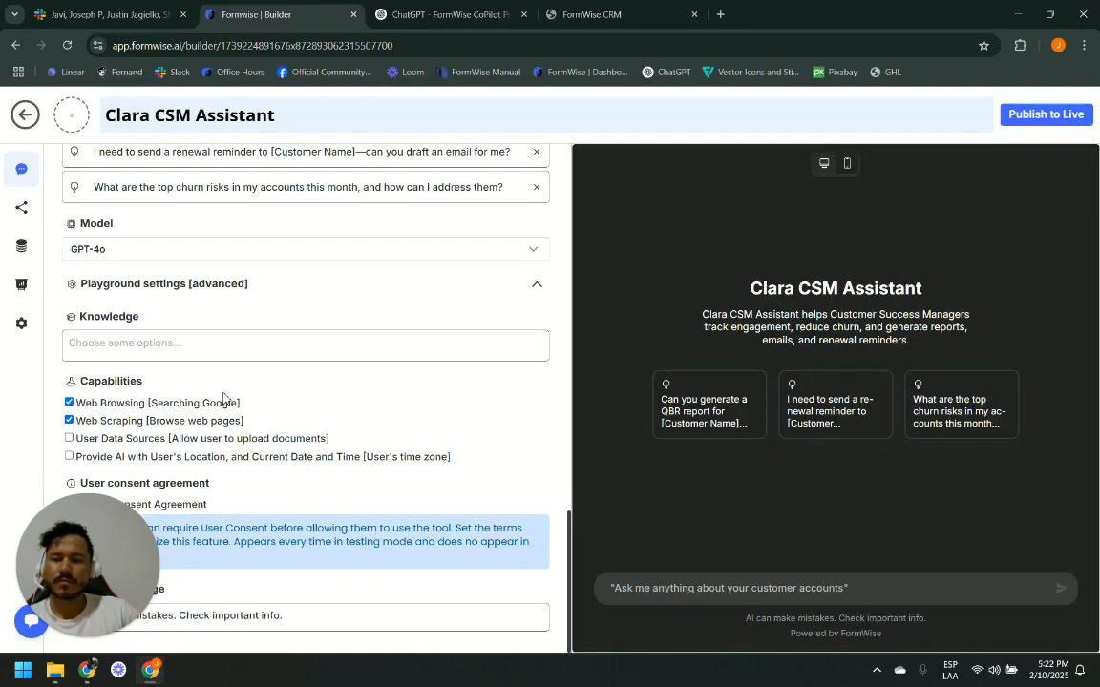
Check which sources are available under Knowledge in the advanced playground settings
left_click(153, 342)
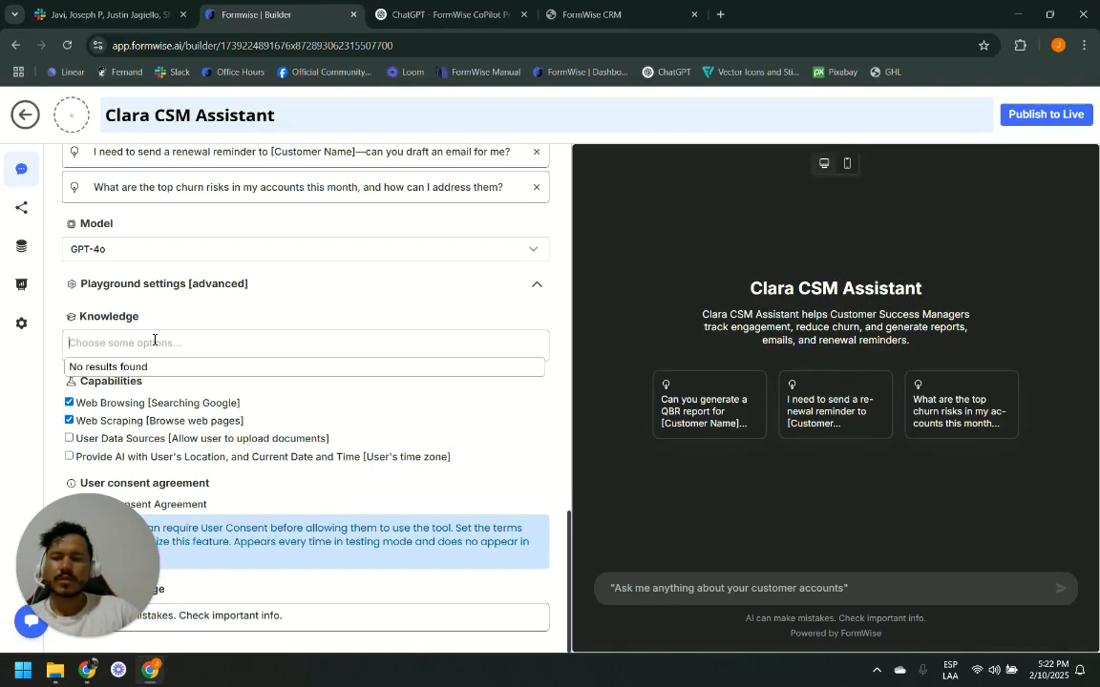
left_click(315, 286)
left_click(536, 284)
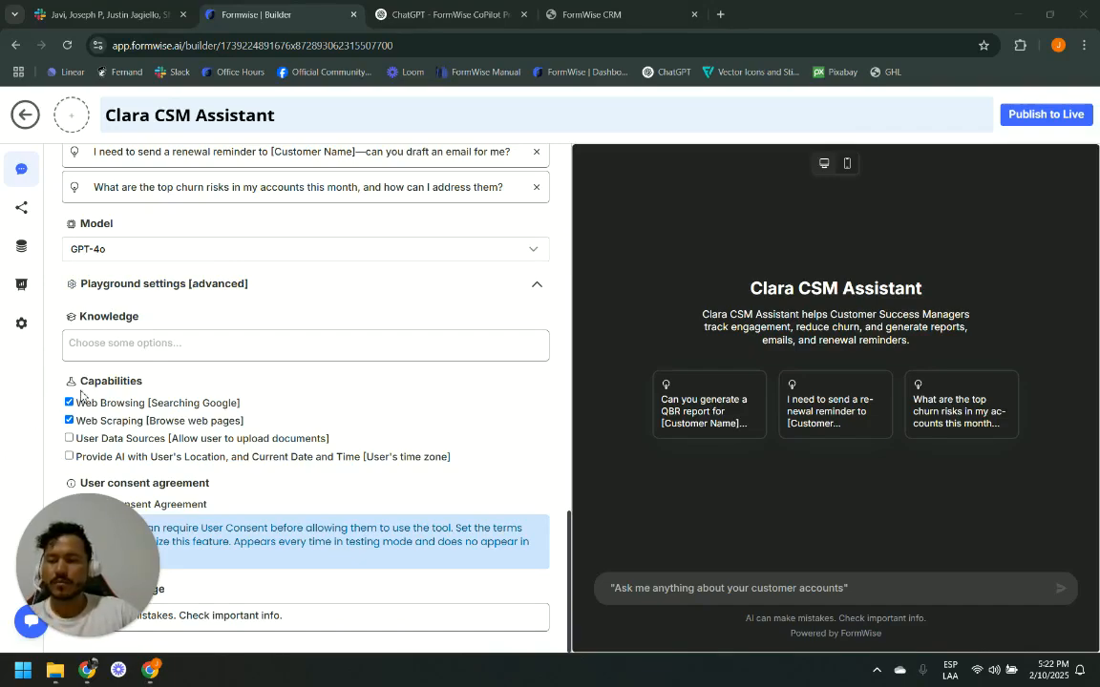
Open the chatbot's data sources and expand the Customer Success folder
left_click(18, 252)
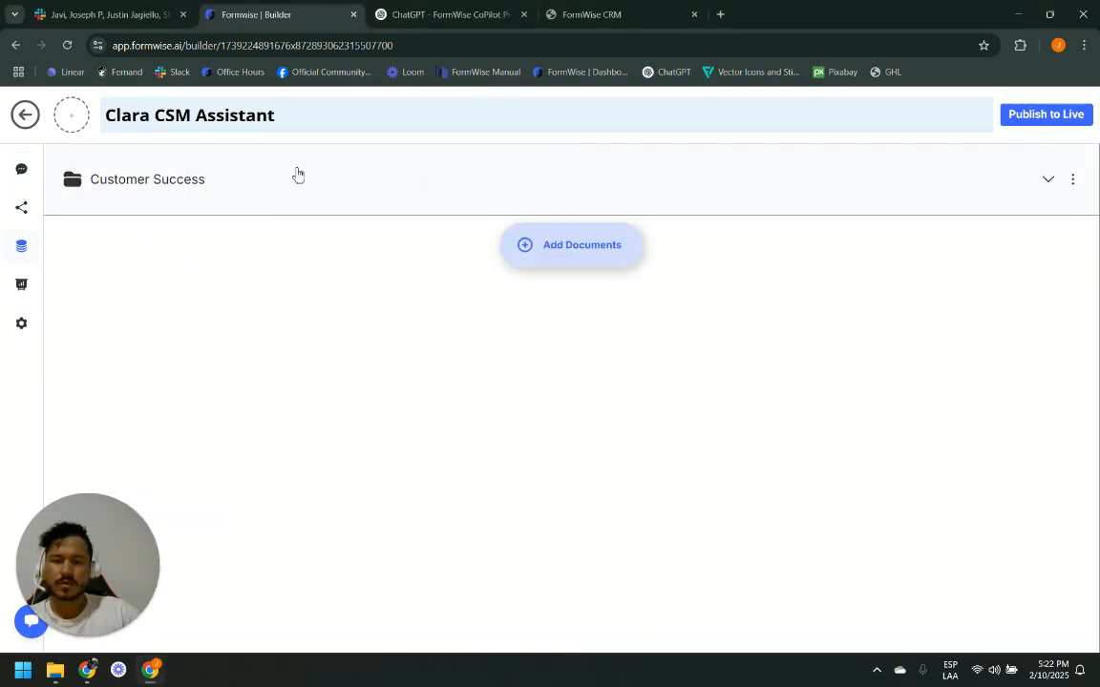
left_click(154, 179)
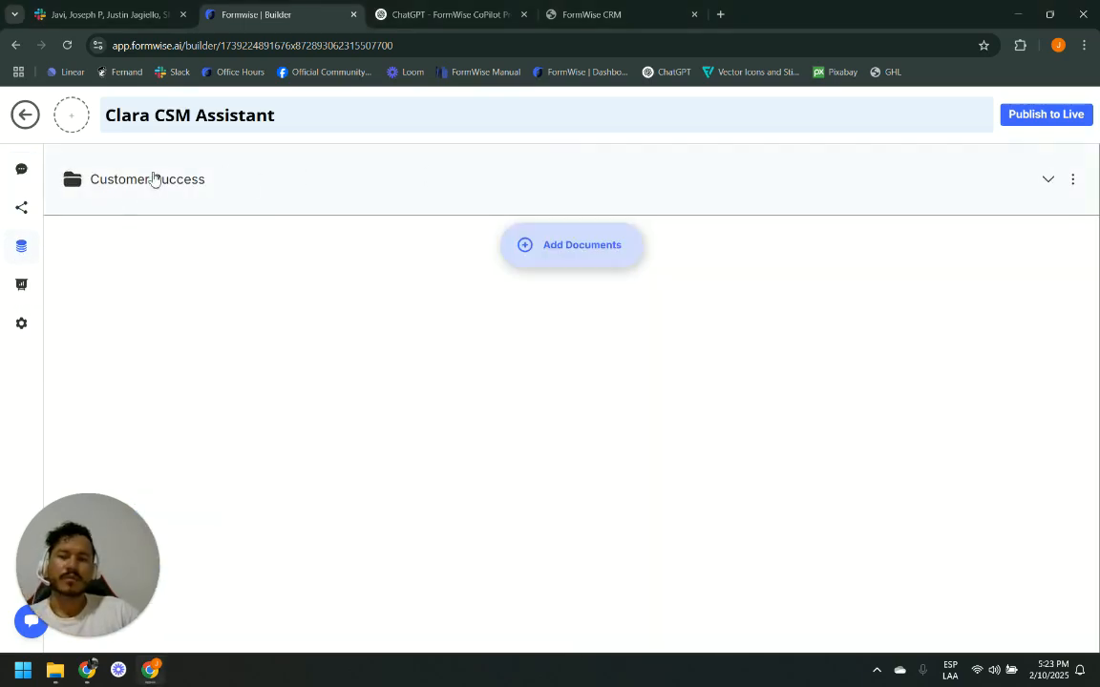
left_click(613, 200)
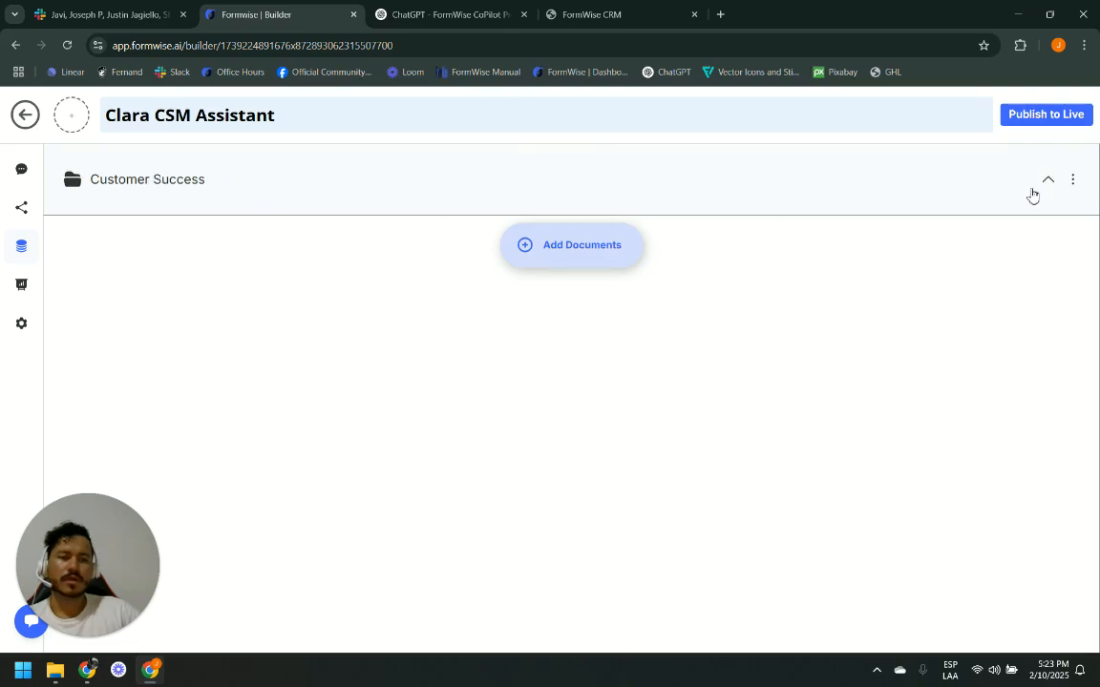
left_click(1052, 188)
double_click(135, 182)
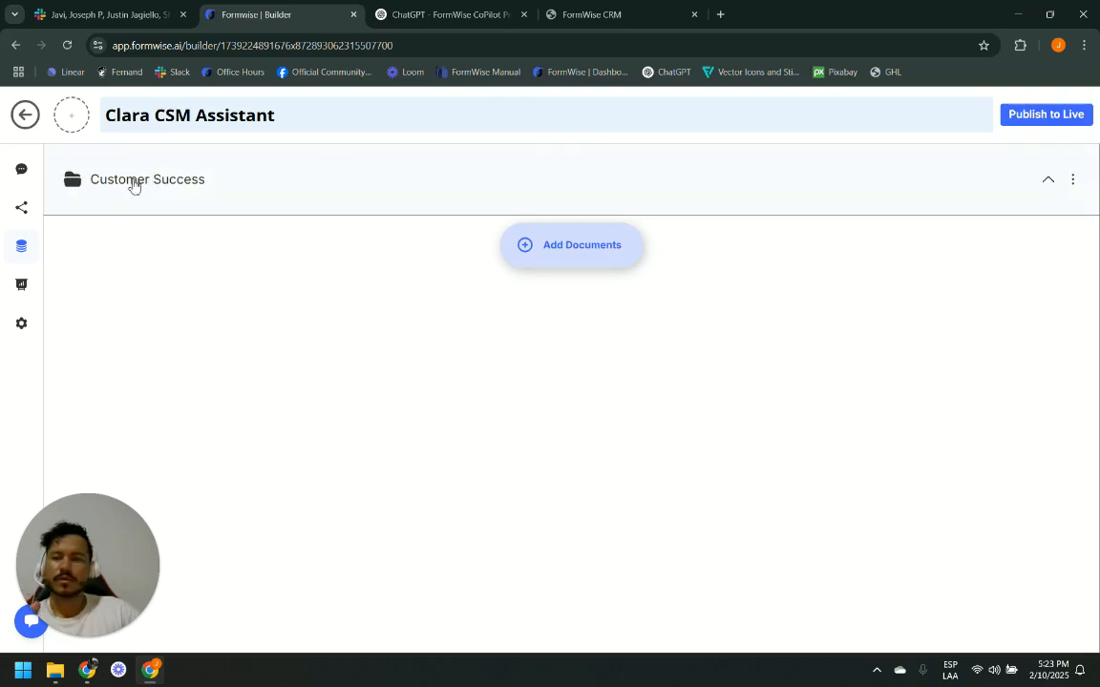
left_click(198, 183)
Upload the file the-customer-success-professionals-handbook-9781119624615.pdf from Downloads into the Customer Success folder
left_click(573, 244)
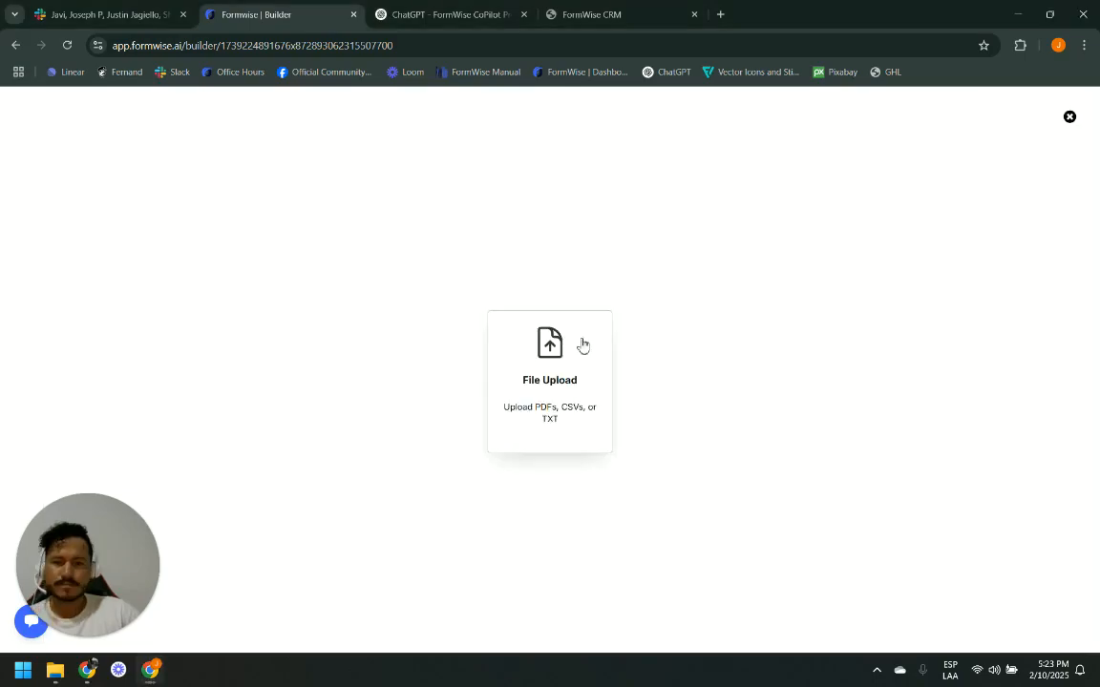
left_click(554, 352)
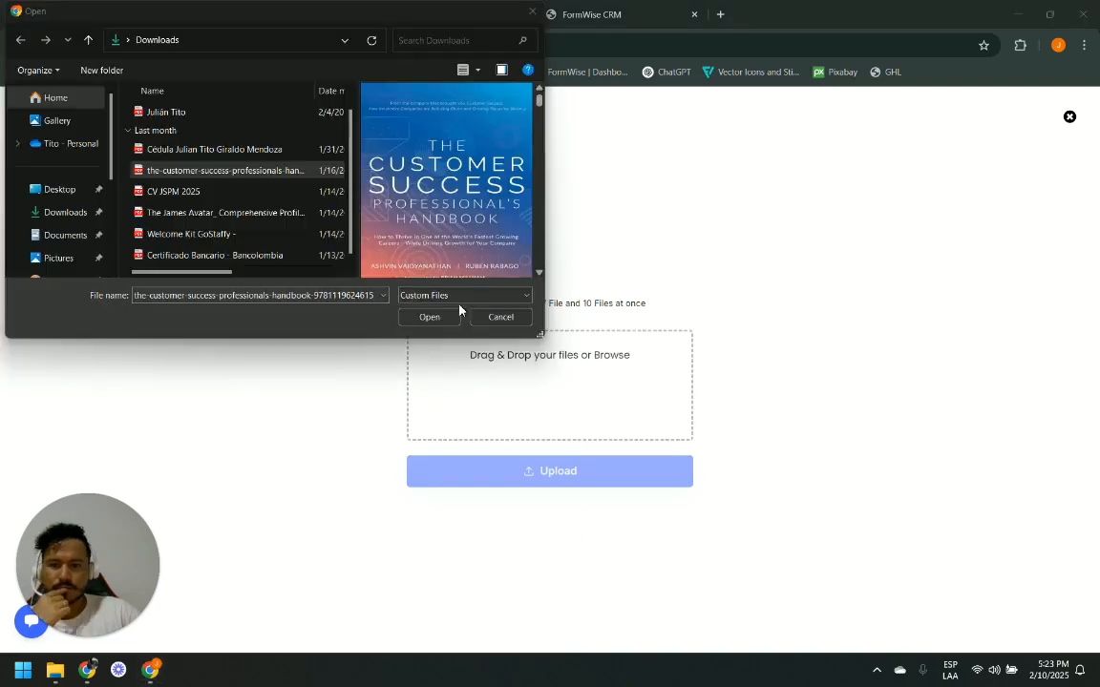
left_click(429, 317)
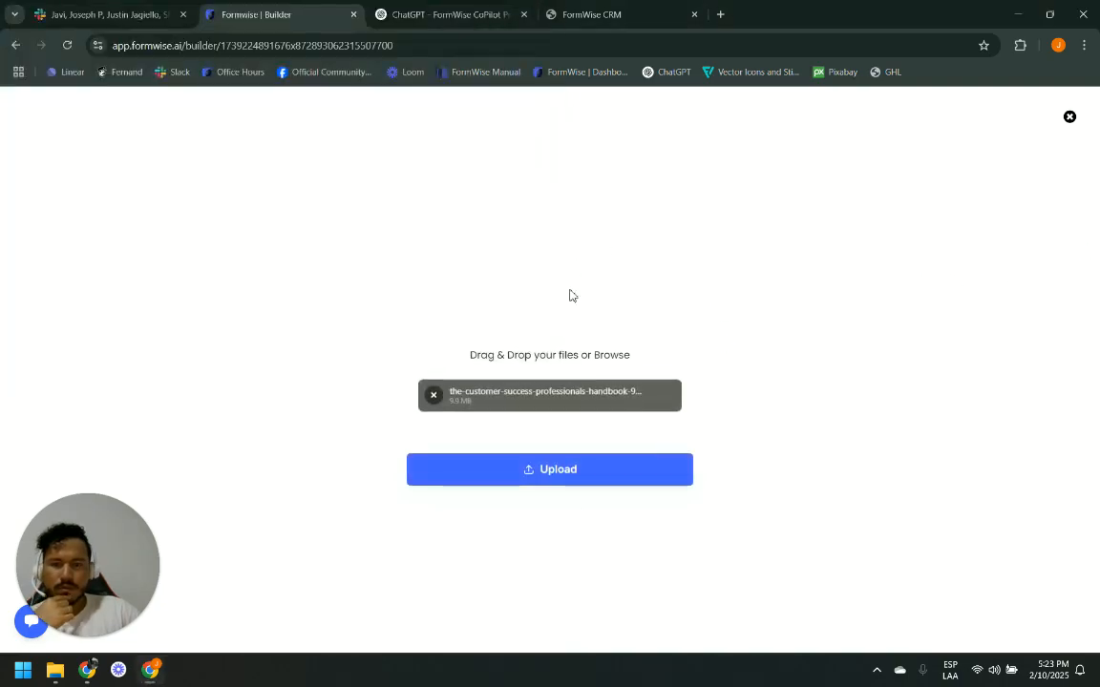
left_click(534, 470)
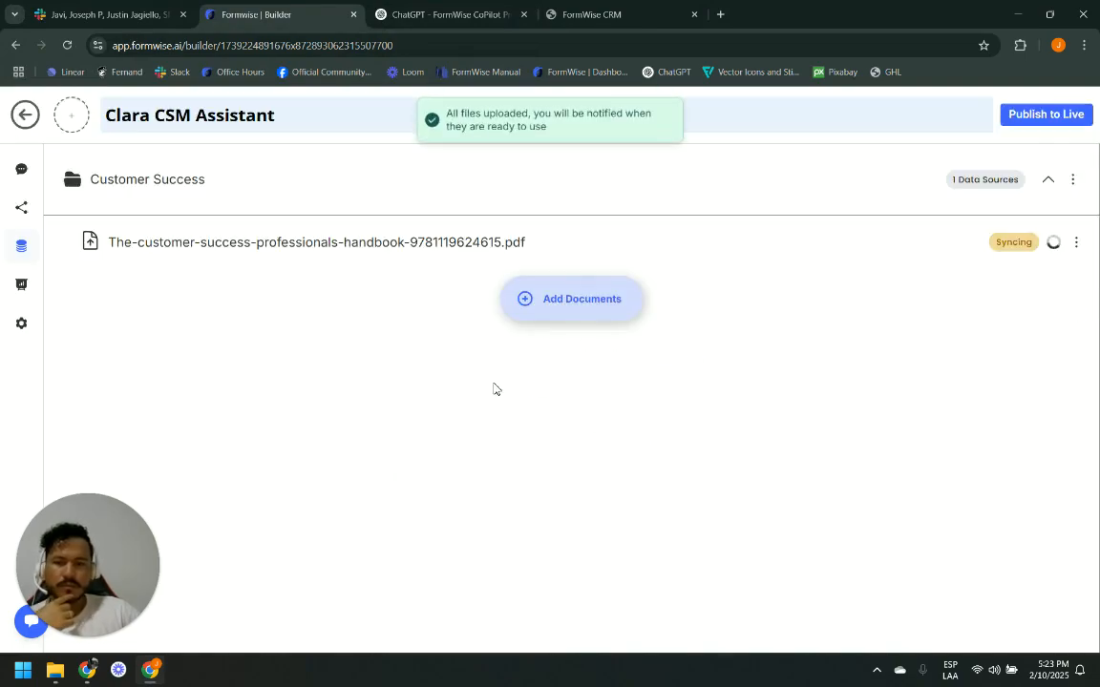
Check whether the uploaded handbook is offered as a Knowledge option and review its sync status in the data sources
left_click(21, 169)
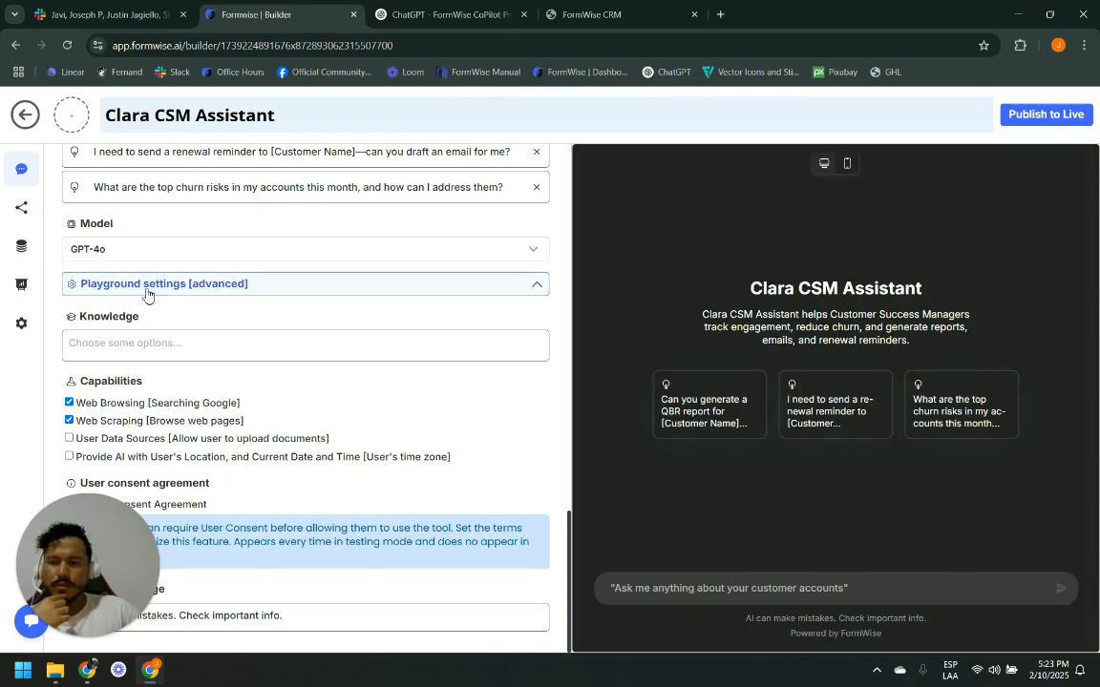
left_click(139, 344)
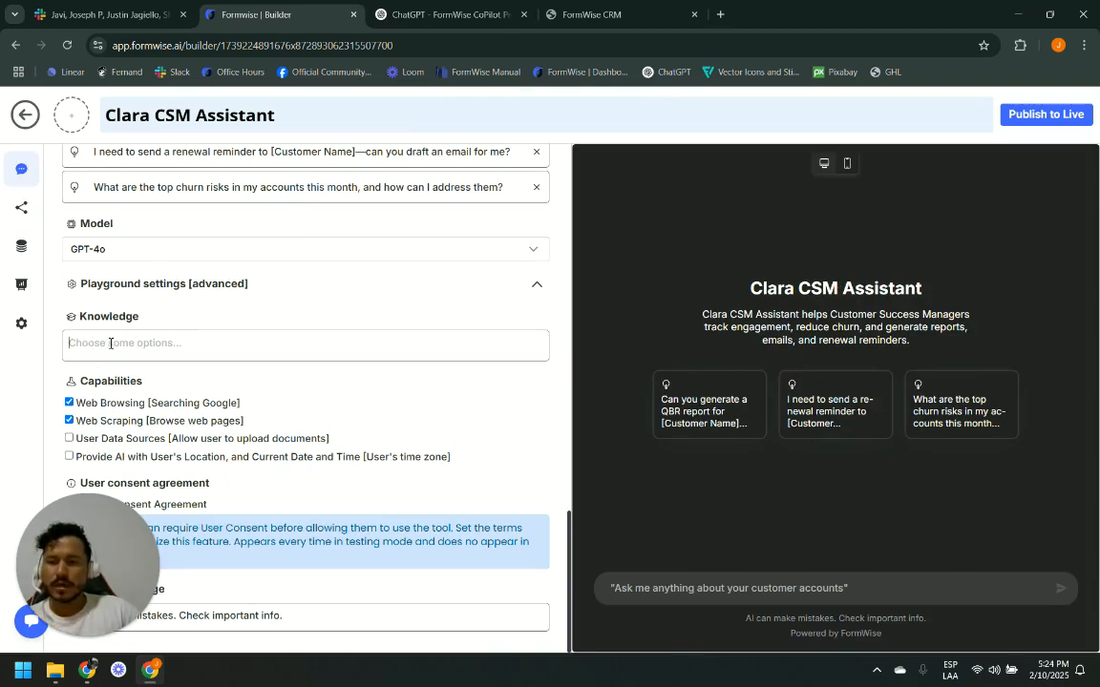
left_click(21, 245)
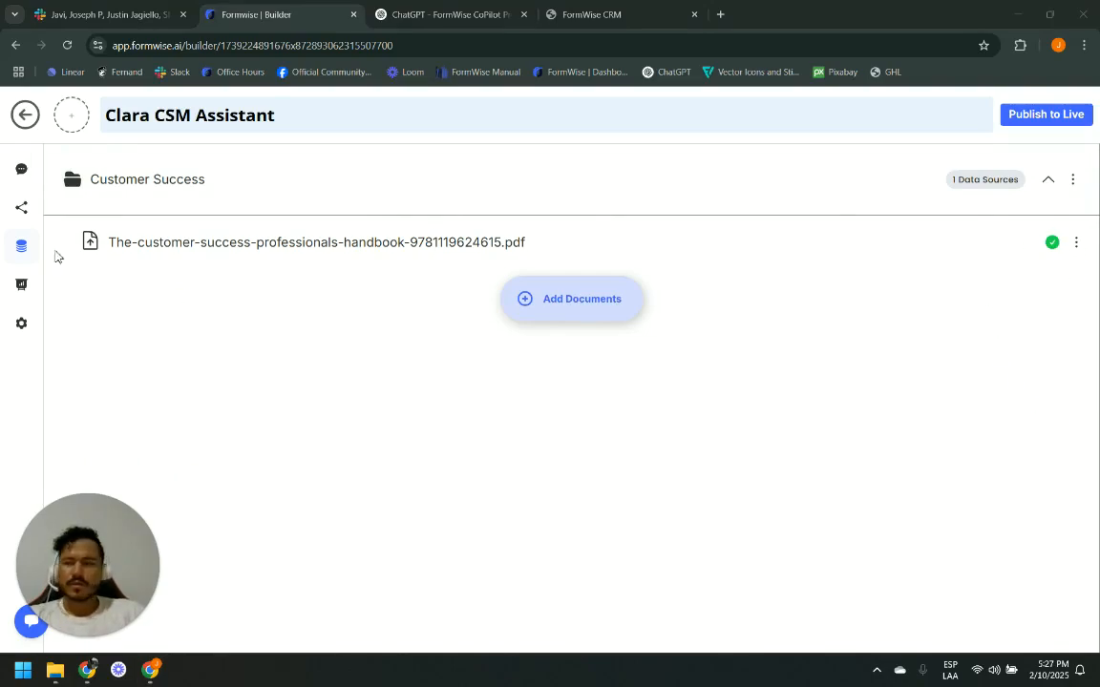
Attach the customer success professional's handbook PDF as the chatbot's Knowledge and publish the chatbot to live
left_click(19, 174)
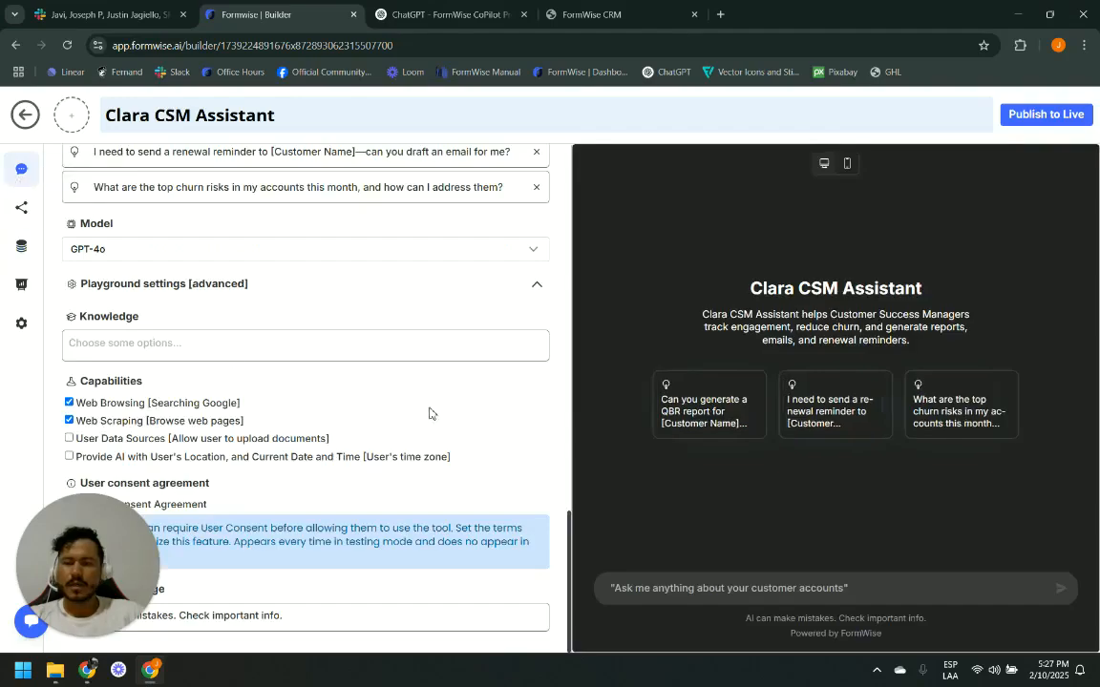
left_click(114, 346)
left_click(124, 366)
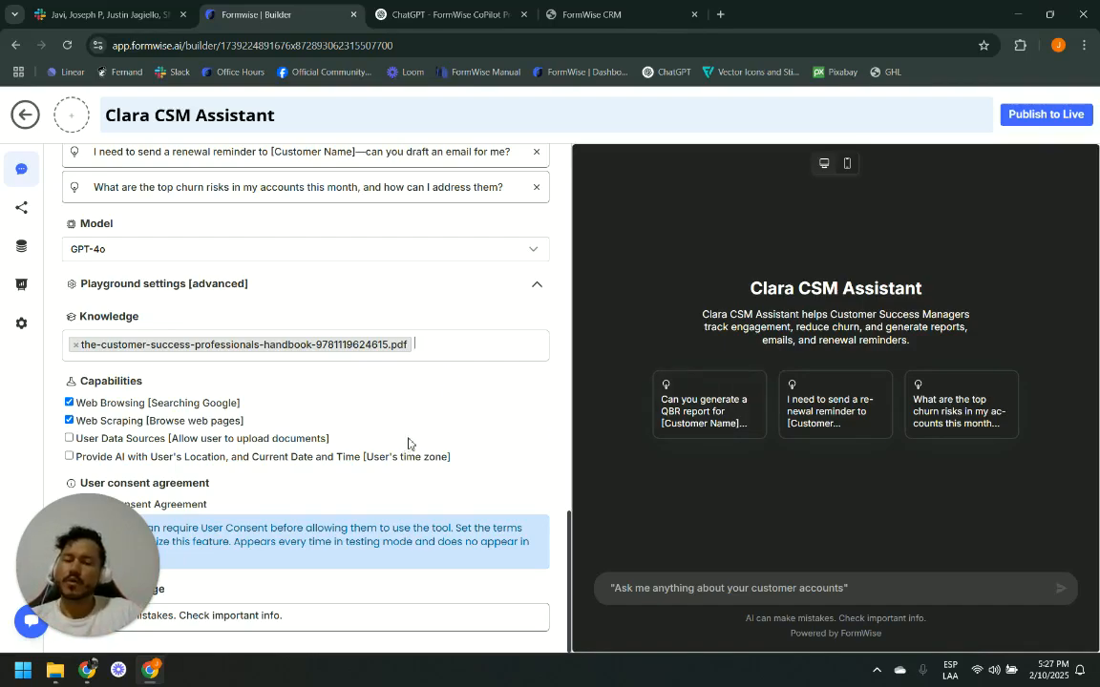
left_click(1058, 116)
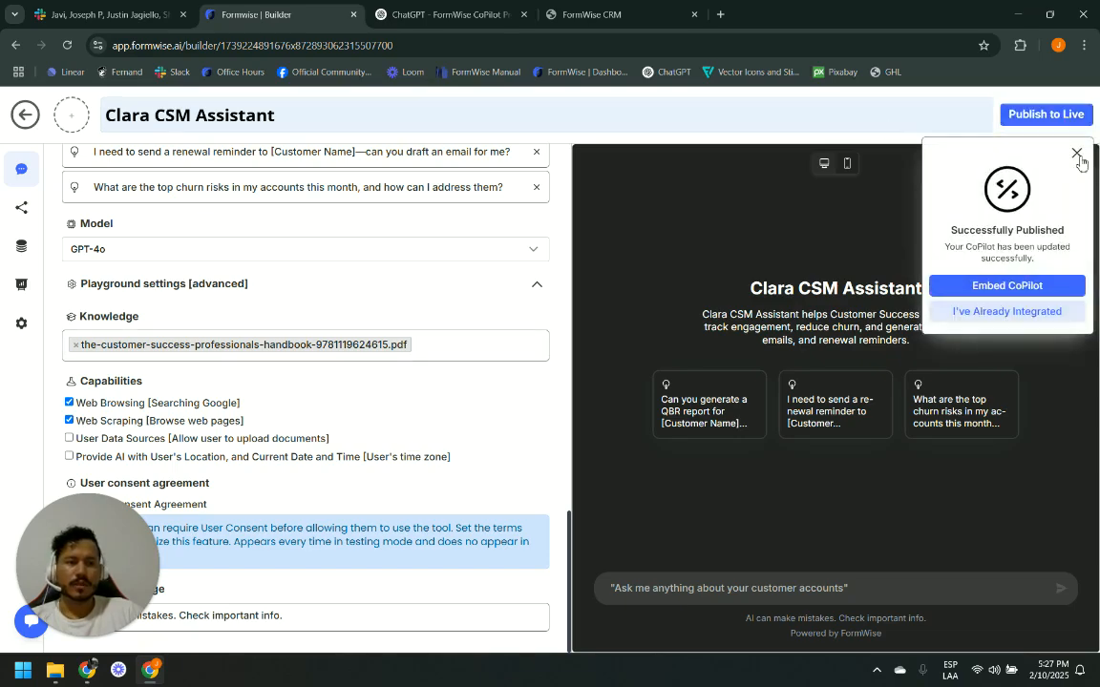
Dismiss the publish notice, copy the chatbot's direct link from its sharing options, and load that link in a new browser tab
left_click(1076, 154)
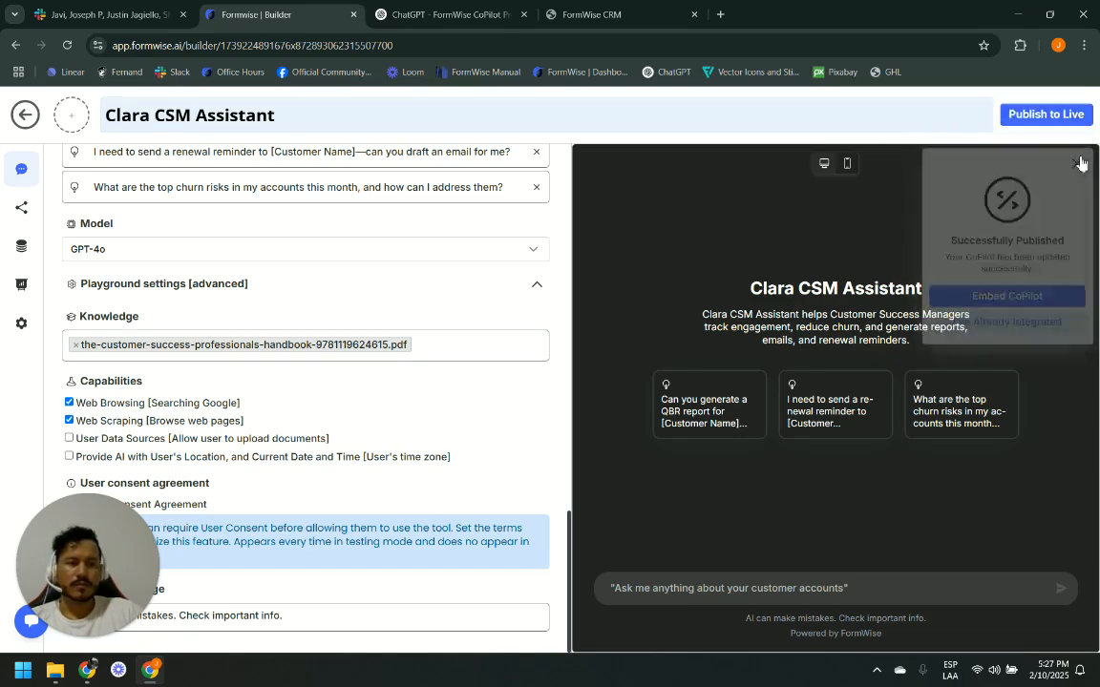
left_click(23, 208)
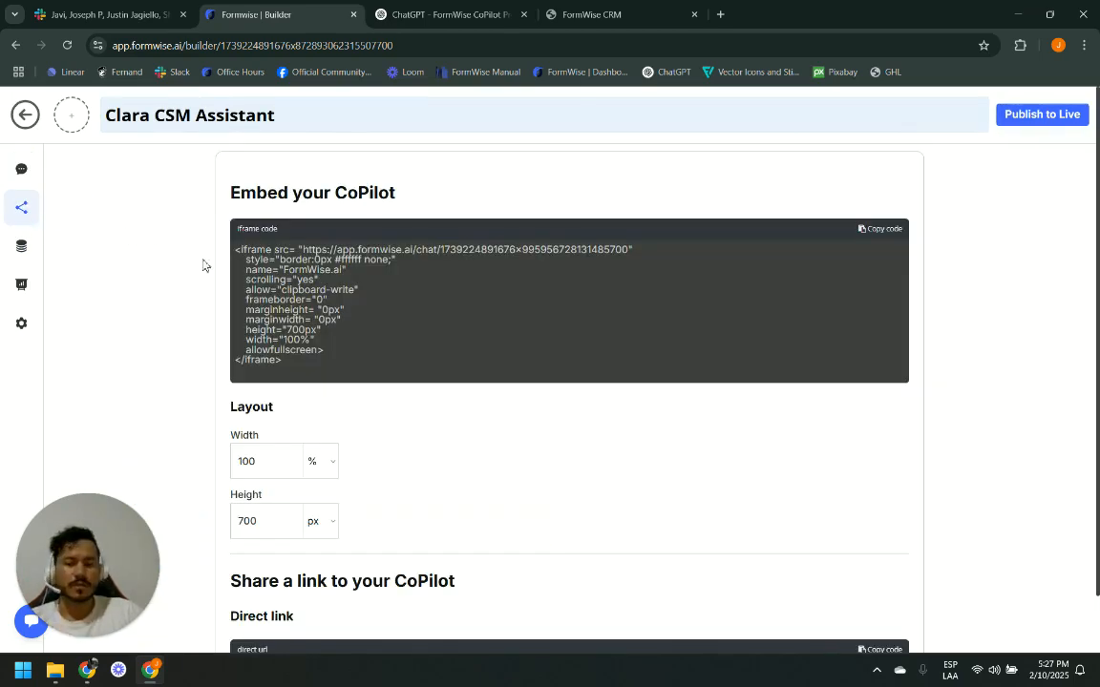
scroll(604, 393, "down", 1)
scroll(707, 429, "up", 1)
scroll(725, 405, "down", 1)
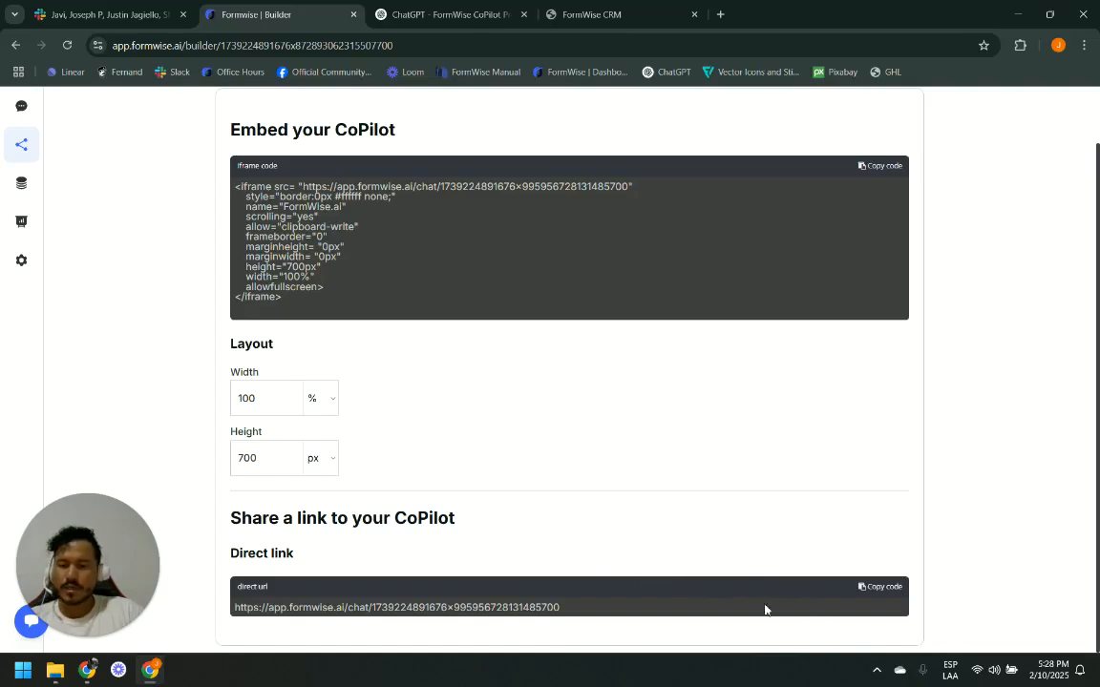
left_click(883, 587)
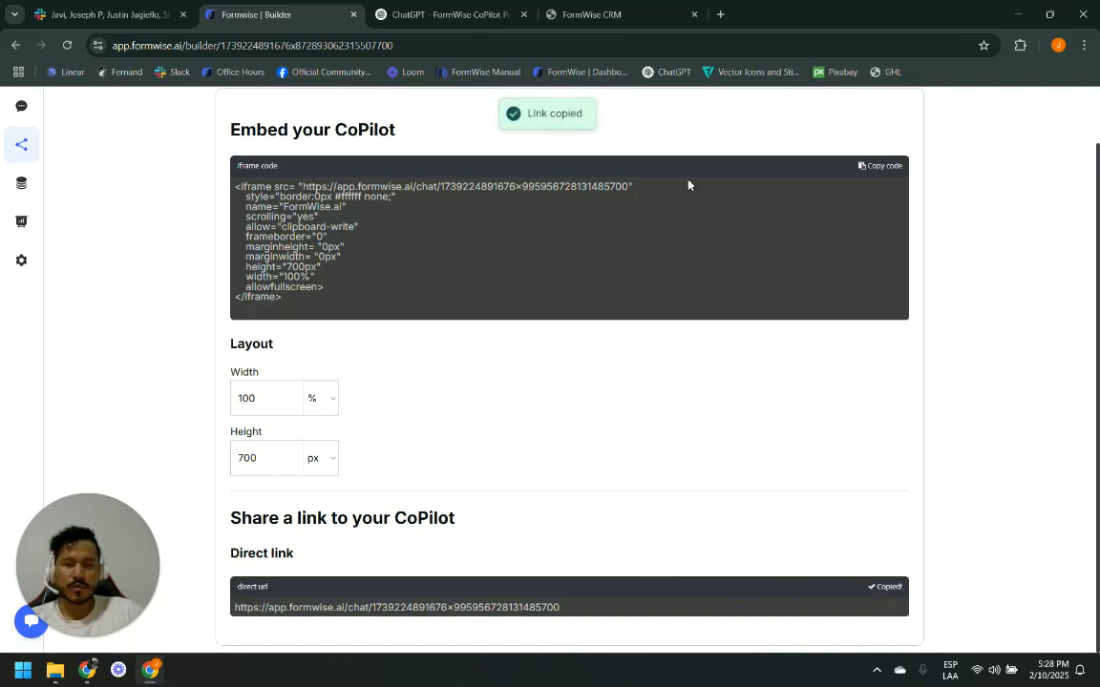
left_click(719, 14)
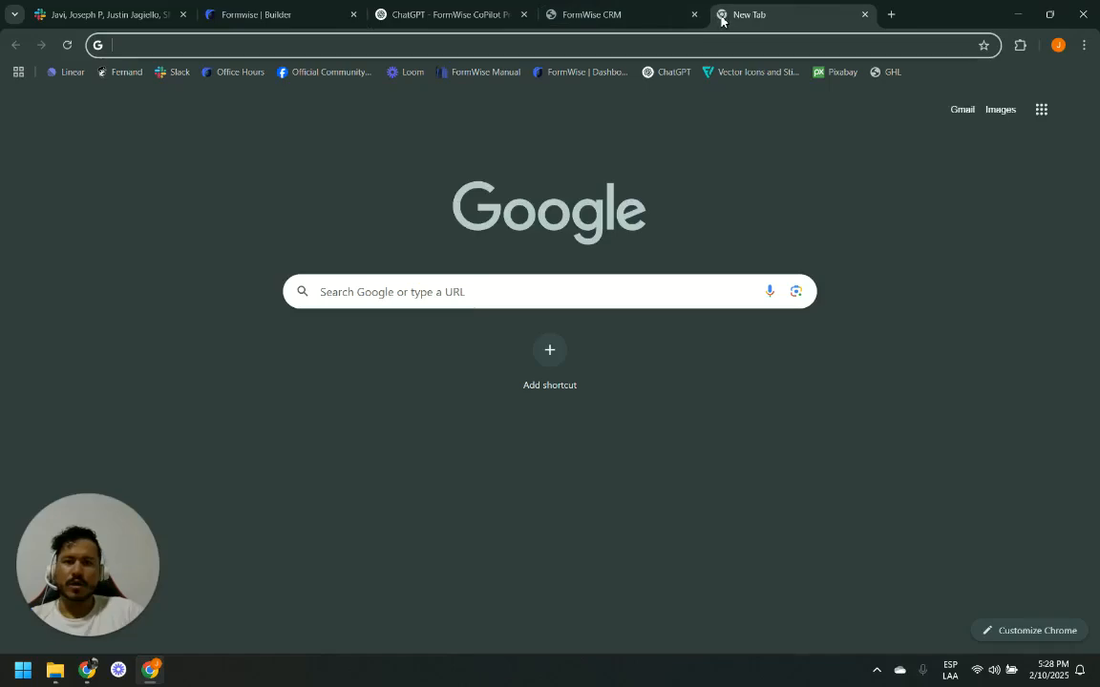
key("ctrl+v")
key("Return")
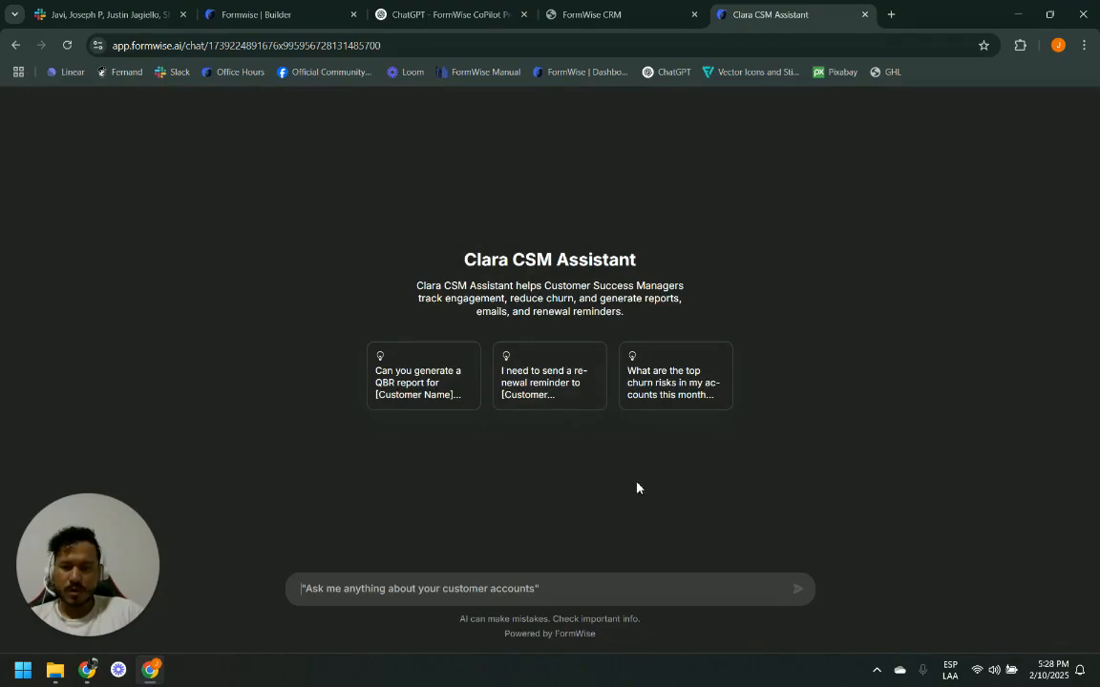
Test the live chatbot with the churn risks starter and the question "How does a day in the life of a Customer Success Manager look?"
left_click(686, 404)
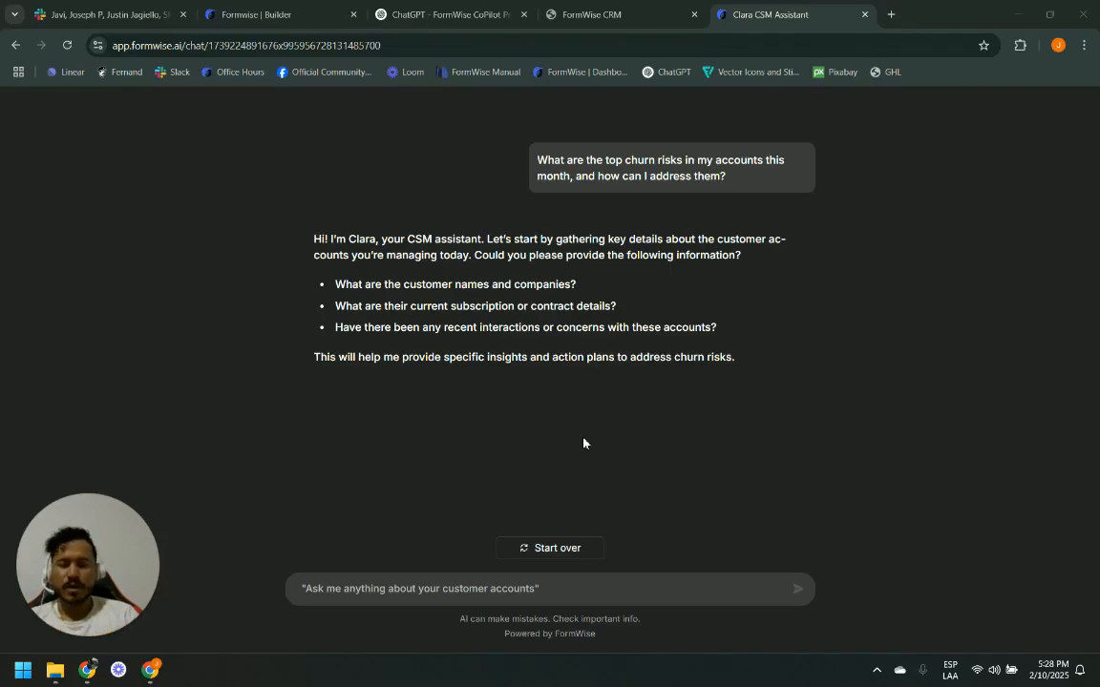
left_click(396, 588)
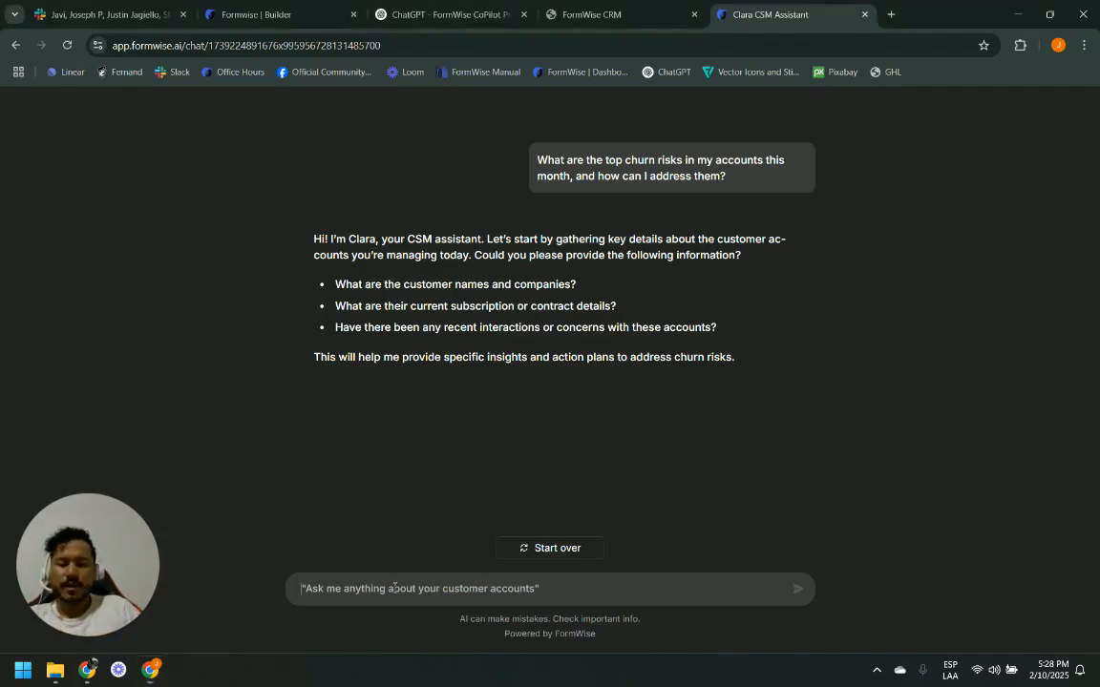
key("ctrl+v")
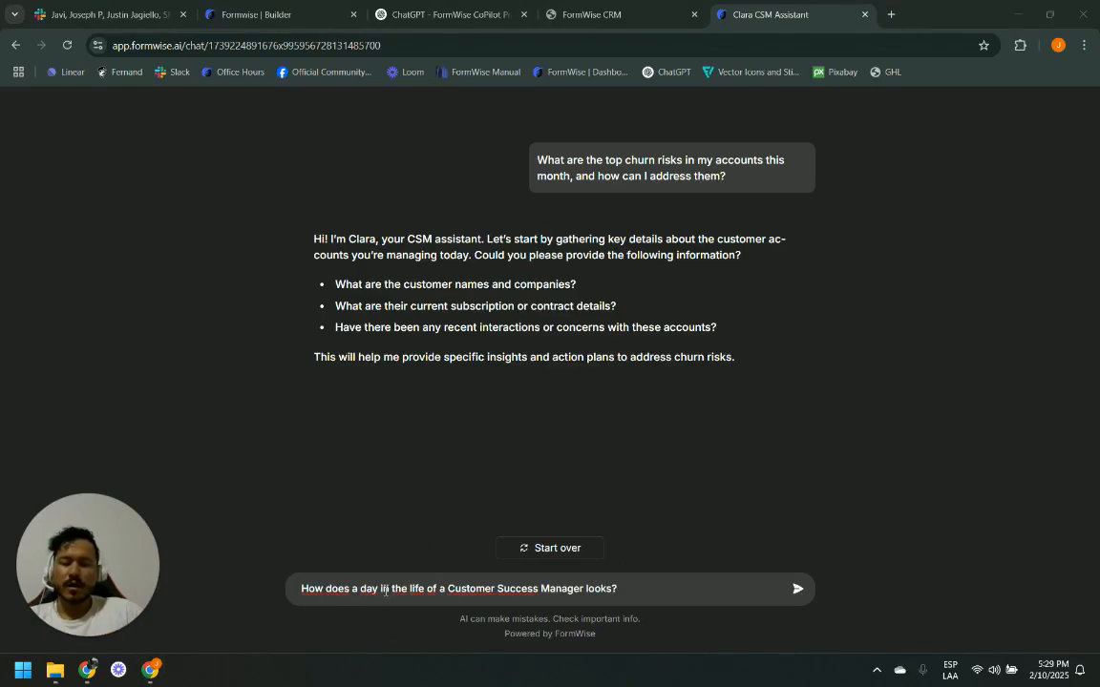
left_click(612, 588)
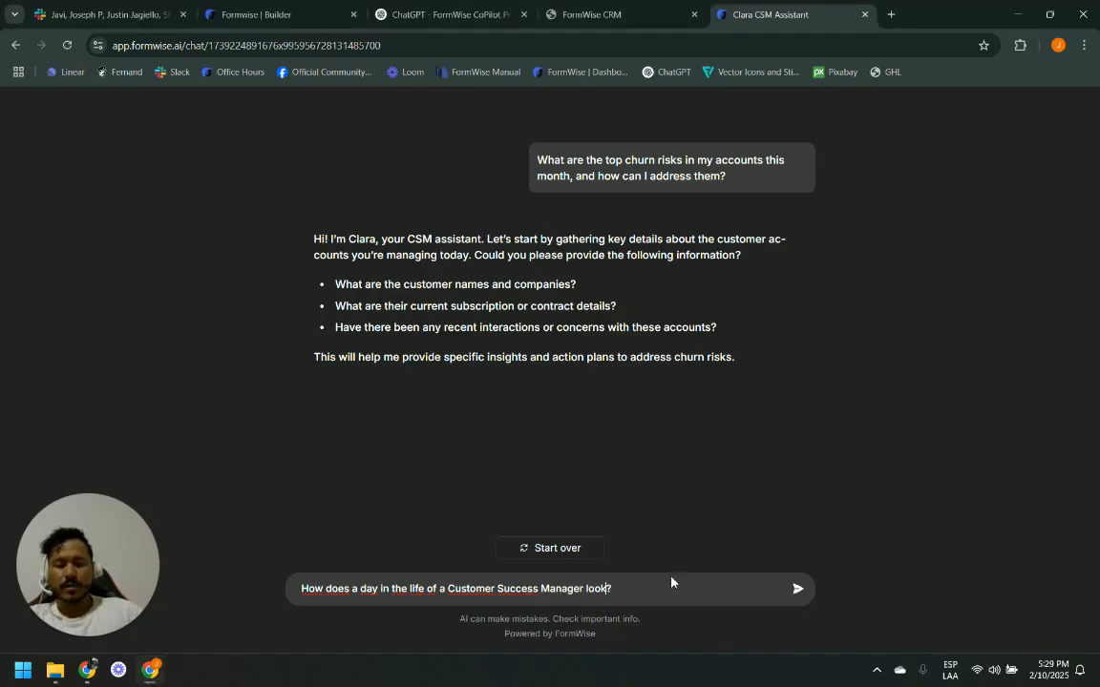
left_click(800, 592)
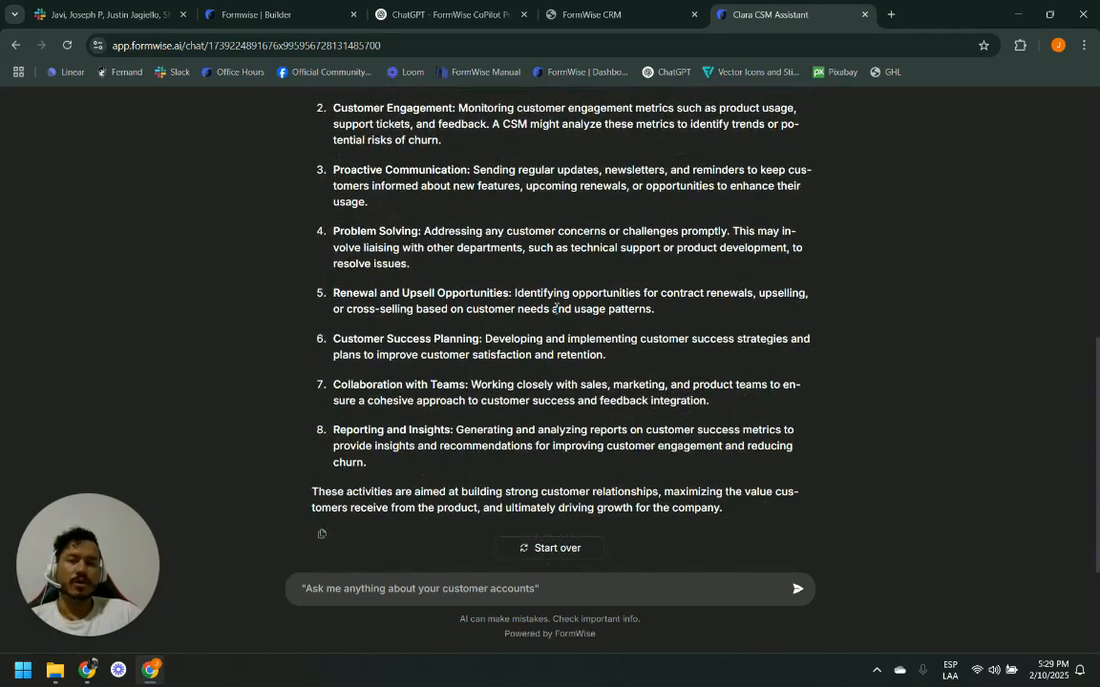
Review the chatbot's answer about a Customer Success Manager's day and close the live chat page
scroll(583, 362, "up", 4)
scroll(382, 286, "down", 2)
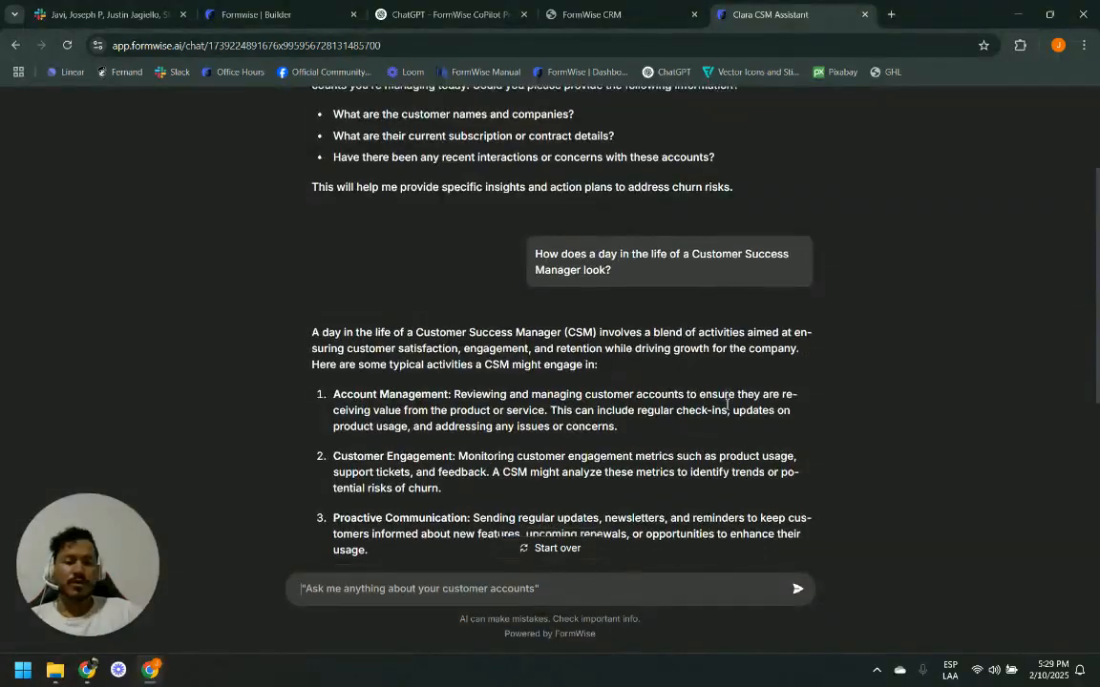
scroll(475, 413, "down", 3)
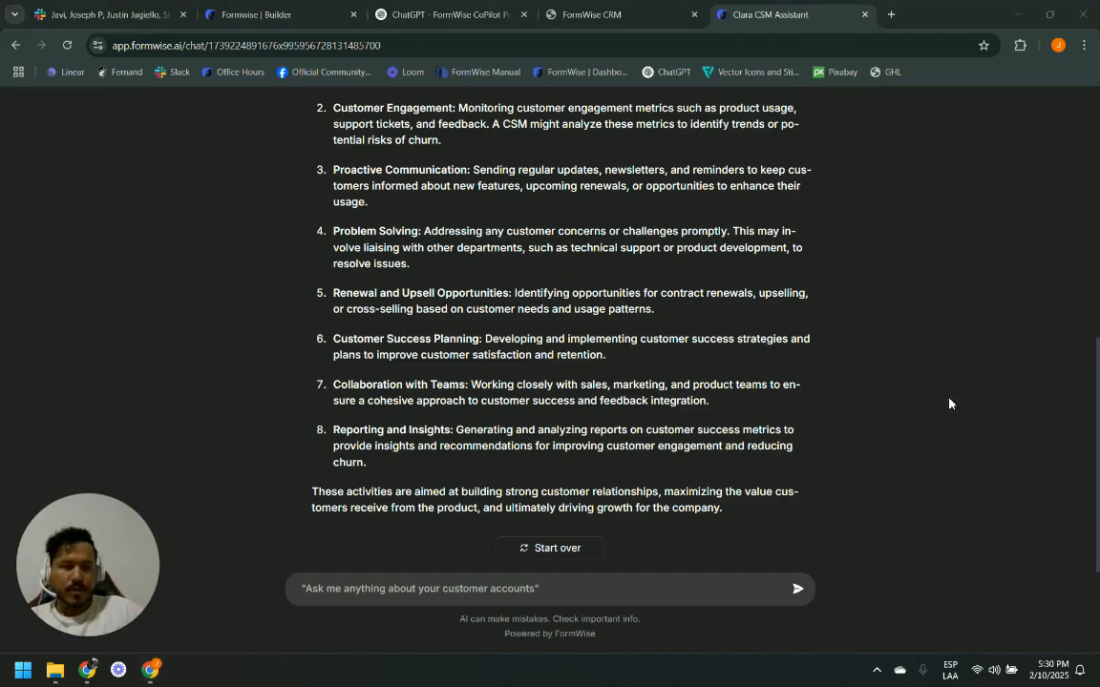
scroll(673, 392, "up", 5)
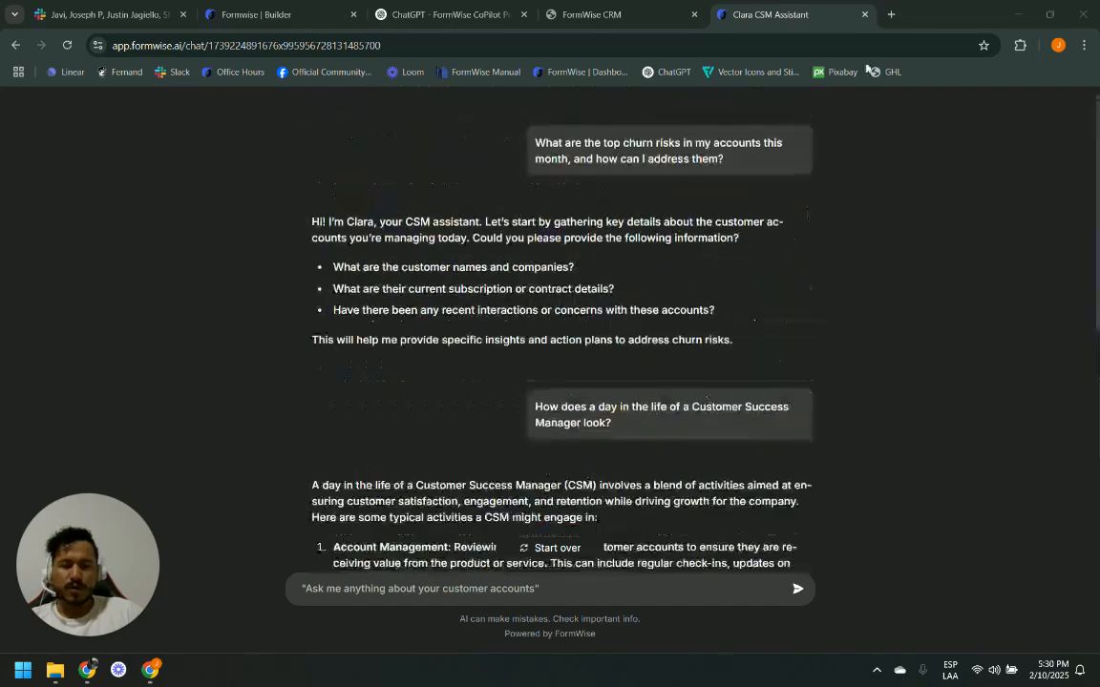
left_click(865, 14)
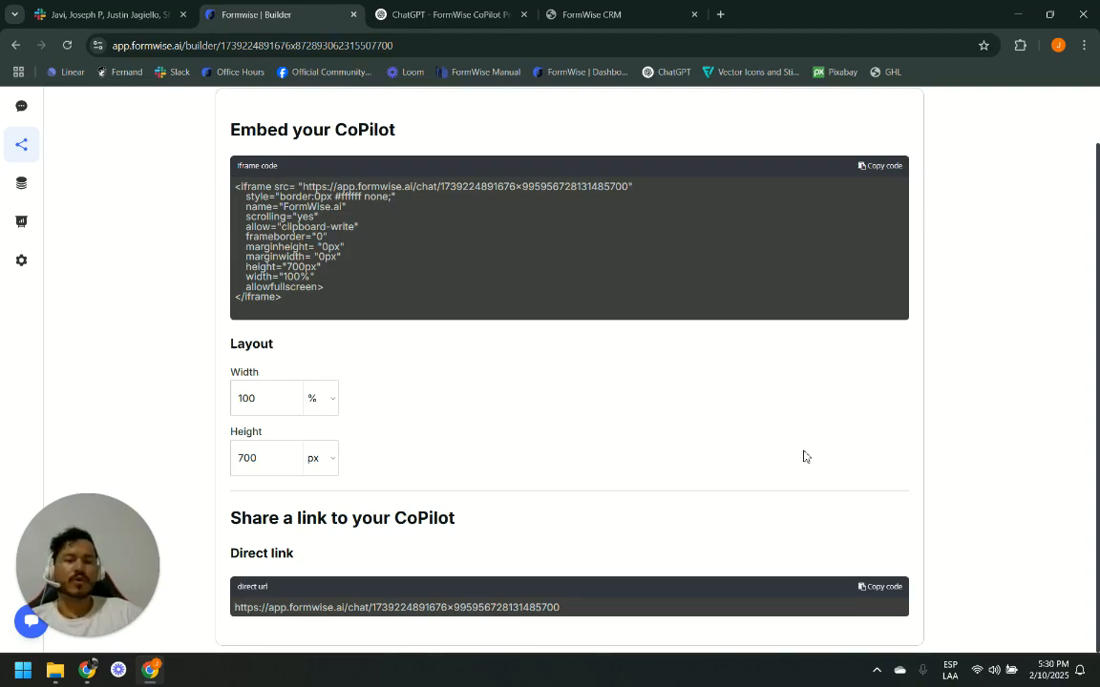
Copy the chatbot's iframe embed code from FormWise and switch to the website page in the GoHighLevel page builder
left_click(645, 12)
scroll(503, 380, "down", 3)
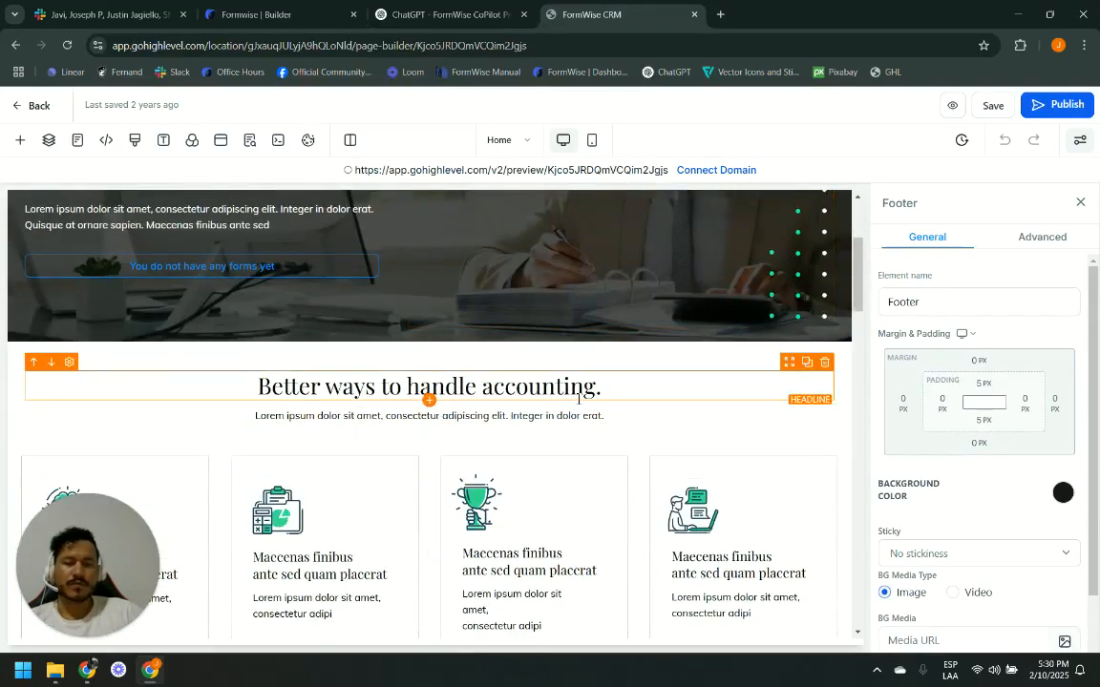
left_click(471, 17)
left_click(332, 12)
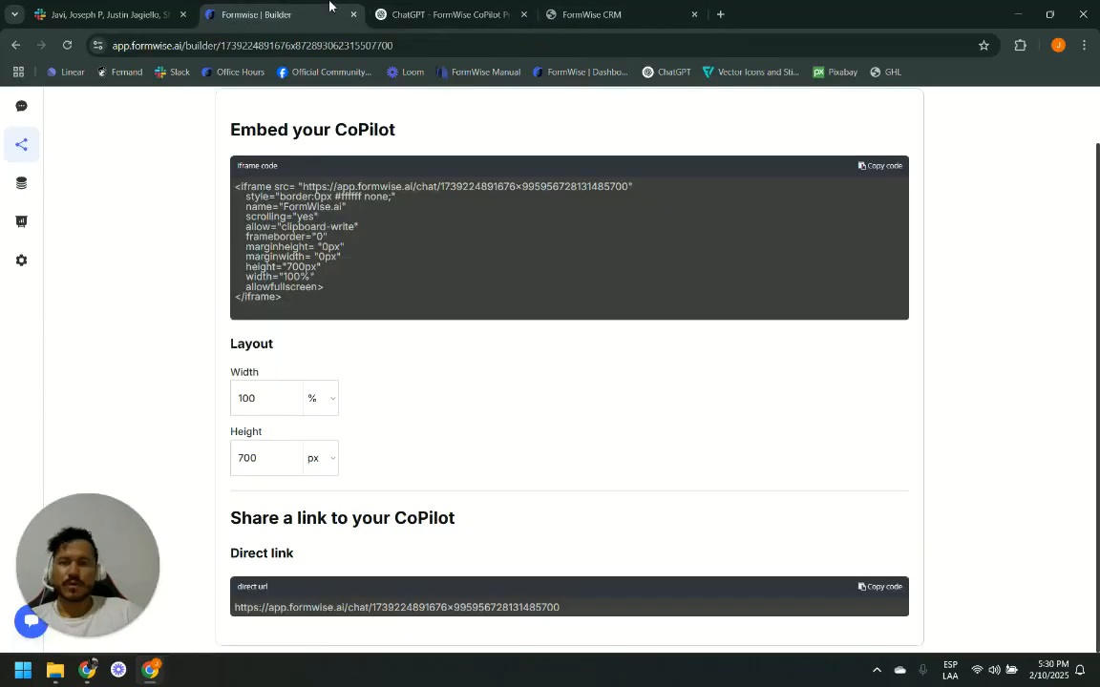
left_click(888, 168)
left_click(582, 14)
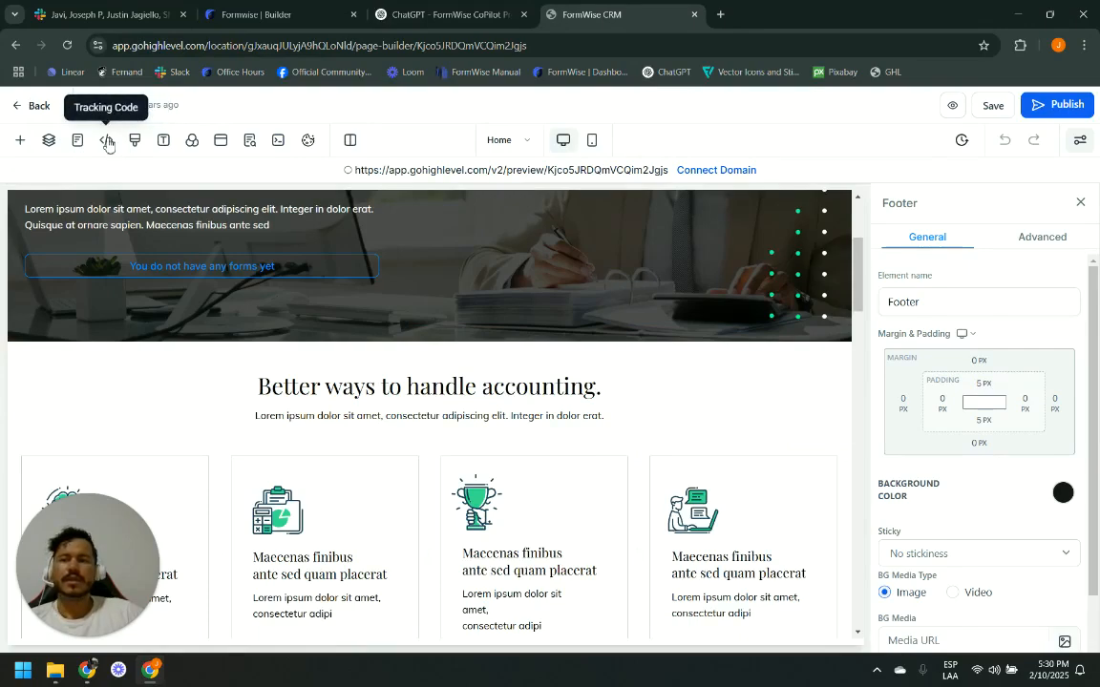
Find the Code element by searching for "code" and place it above the "Better ways to handle accounting." headline
left_click(20, 140)
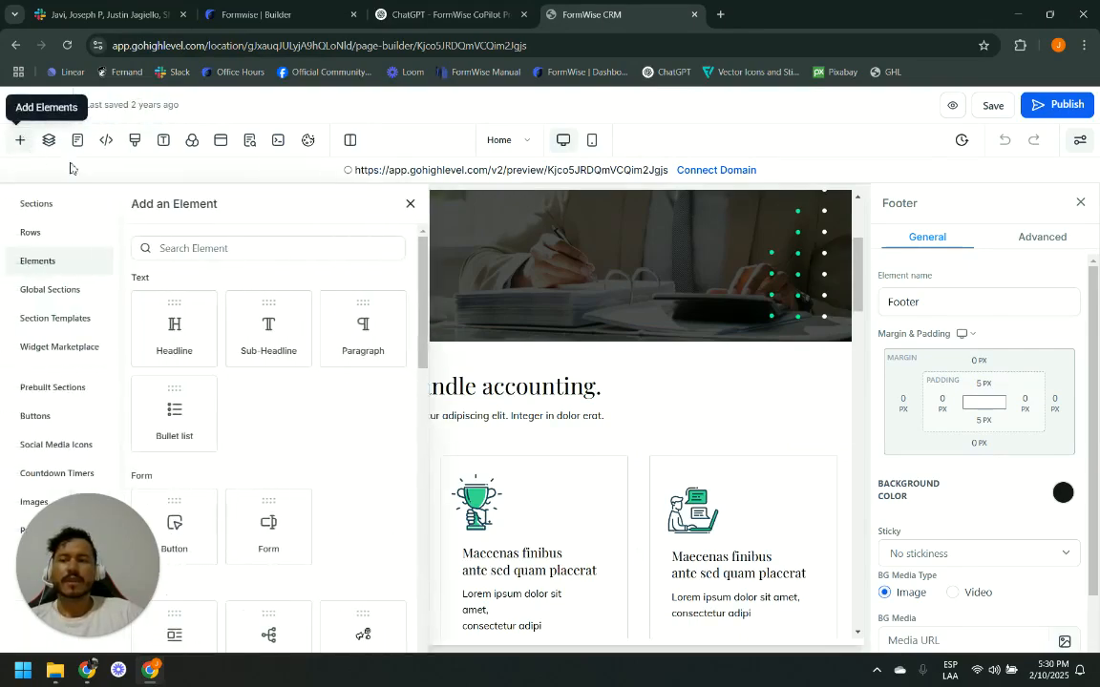
left_click(239, 251)
type("code")
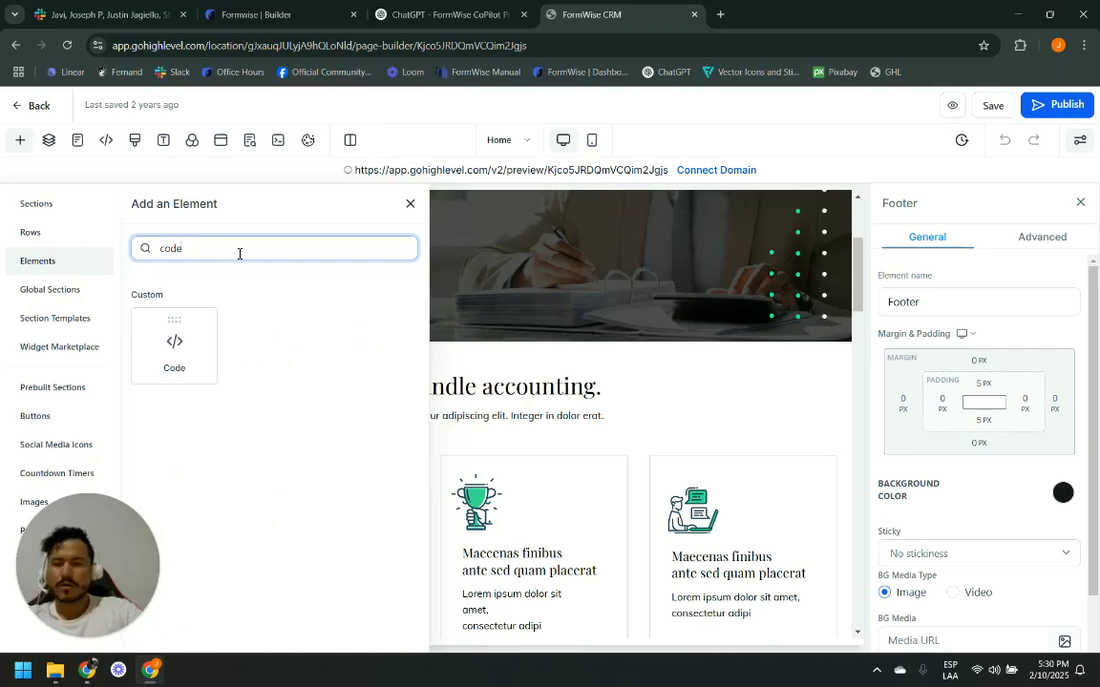
left_click(176, 361)
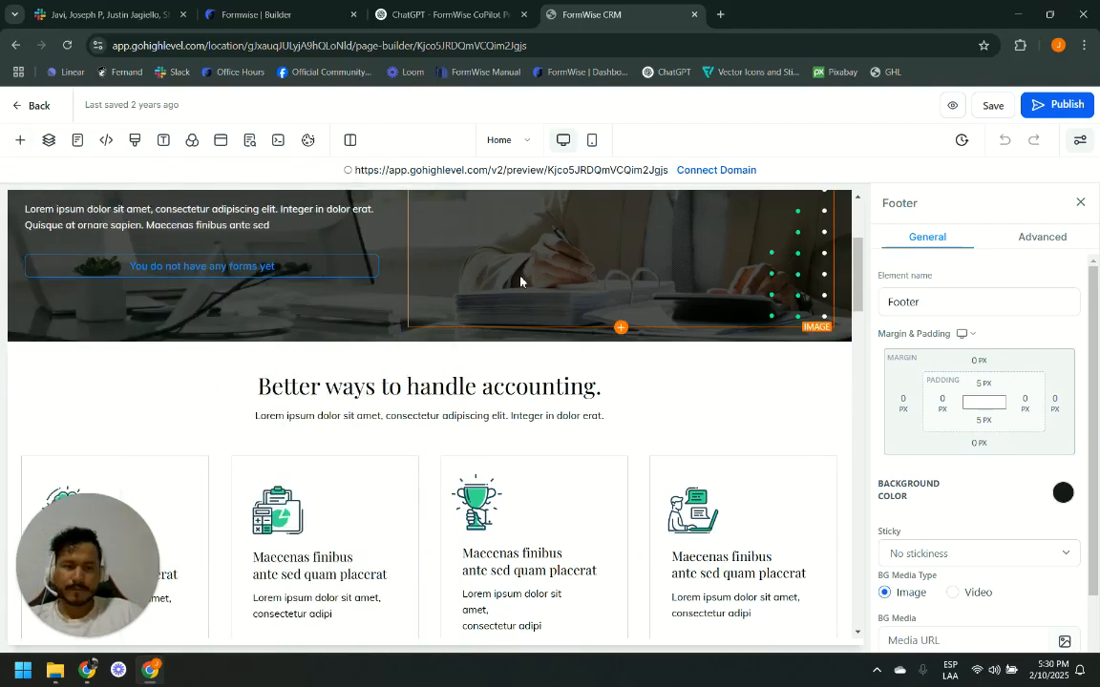
scroll(552, 334, "down", 2)
scroll(235, 317, "up", 4)
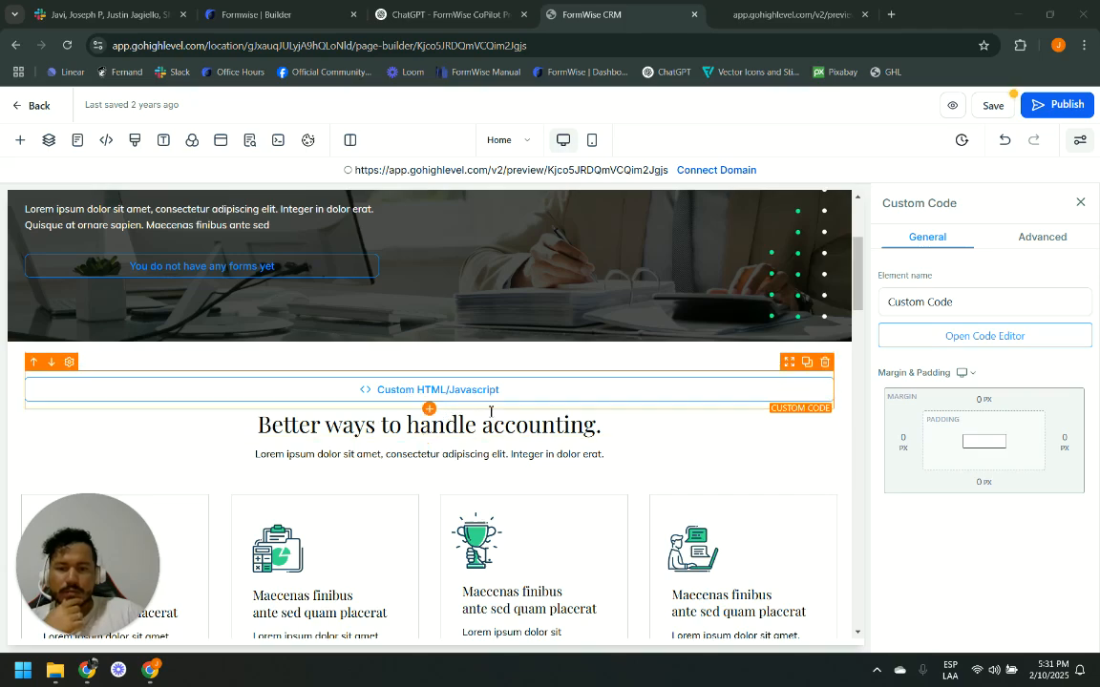
Paste the copied chatbot iframe code into the Custom Code element, save the code, and save the page
left_click(1007, 342)
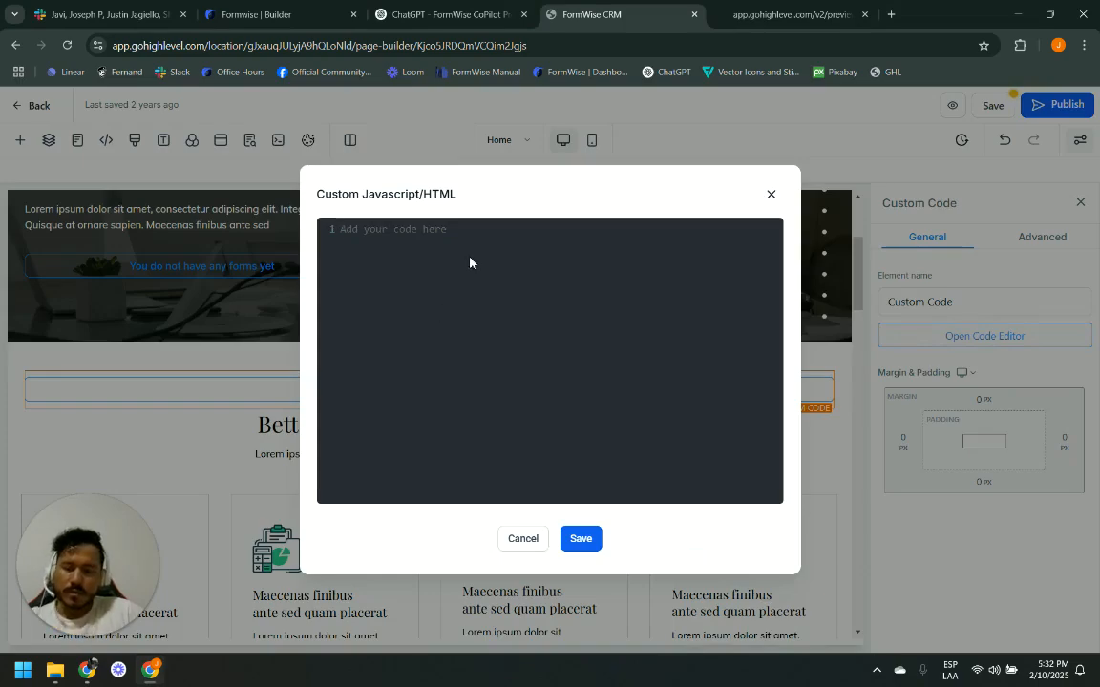
key("ctrl+v")
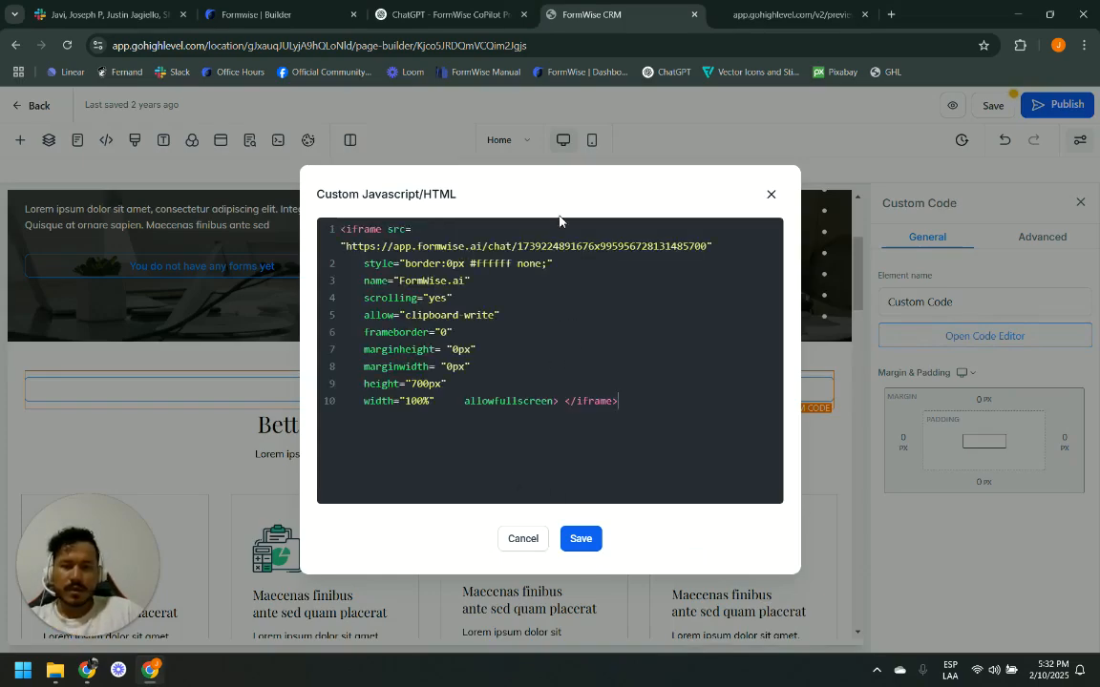
left_click(582, 538)
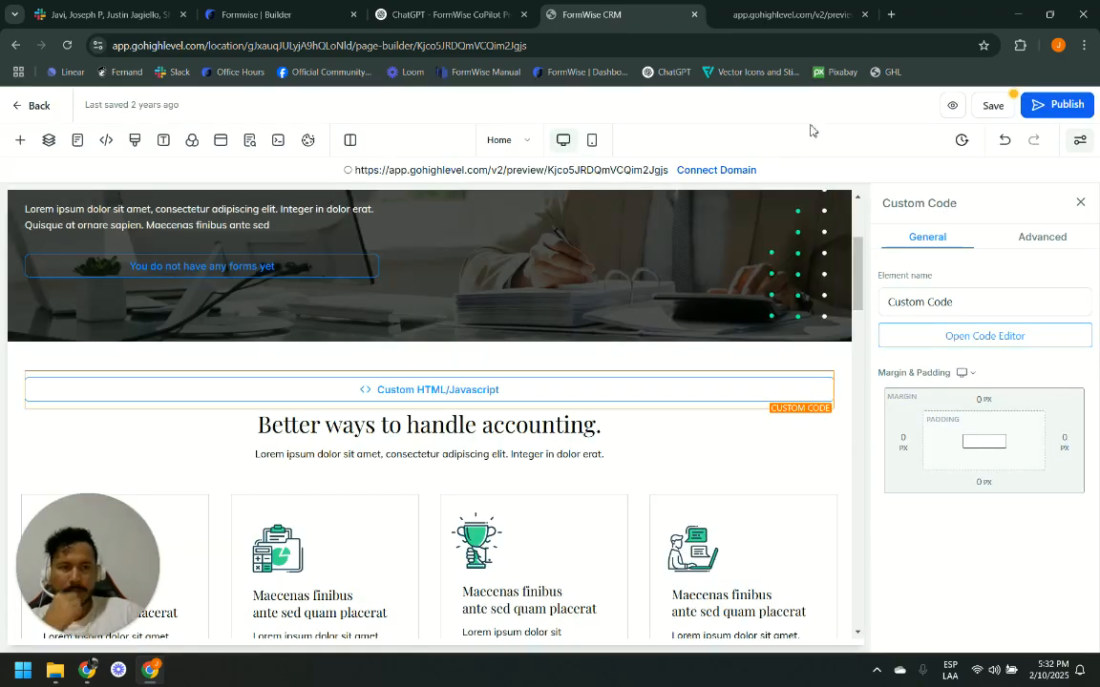
left_click(993, 104)
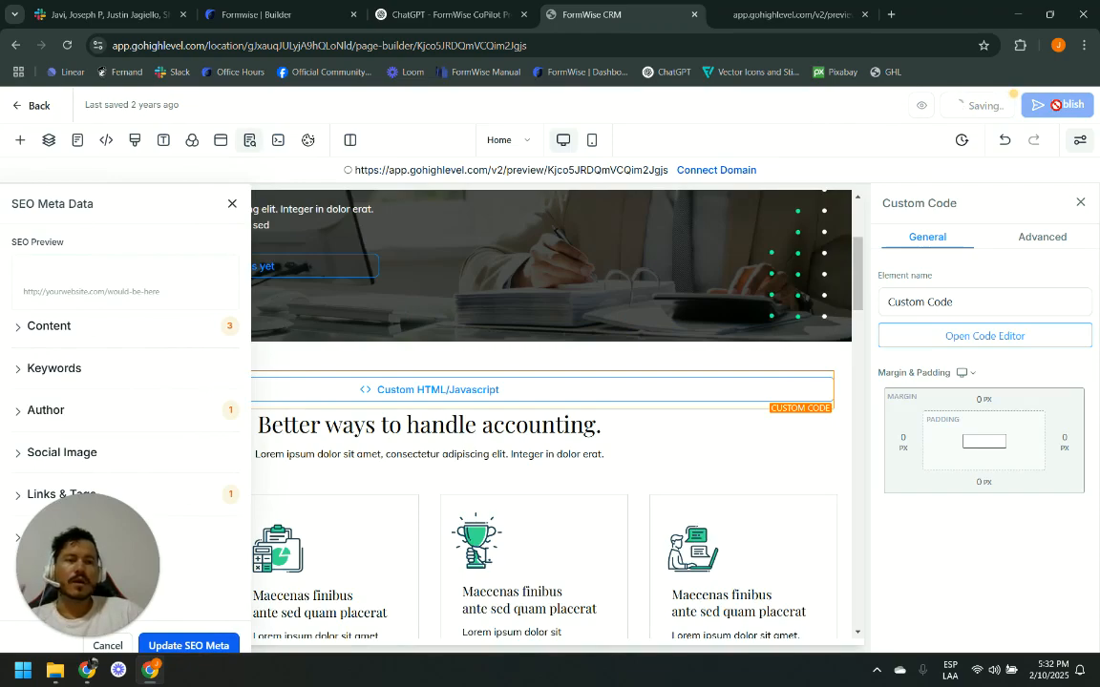
Close the old page preview, open a fresh one, and check the Clara CSM Assistant embed beneath the hero section
left_click(864, 14)
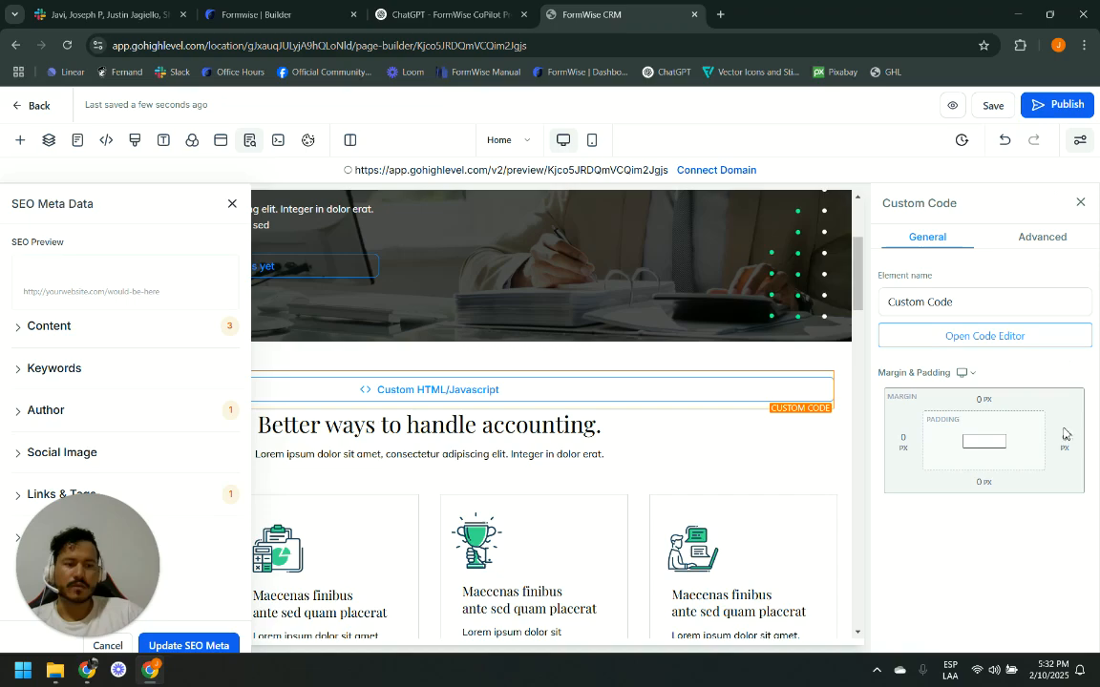
left_click(1051, 104)
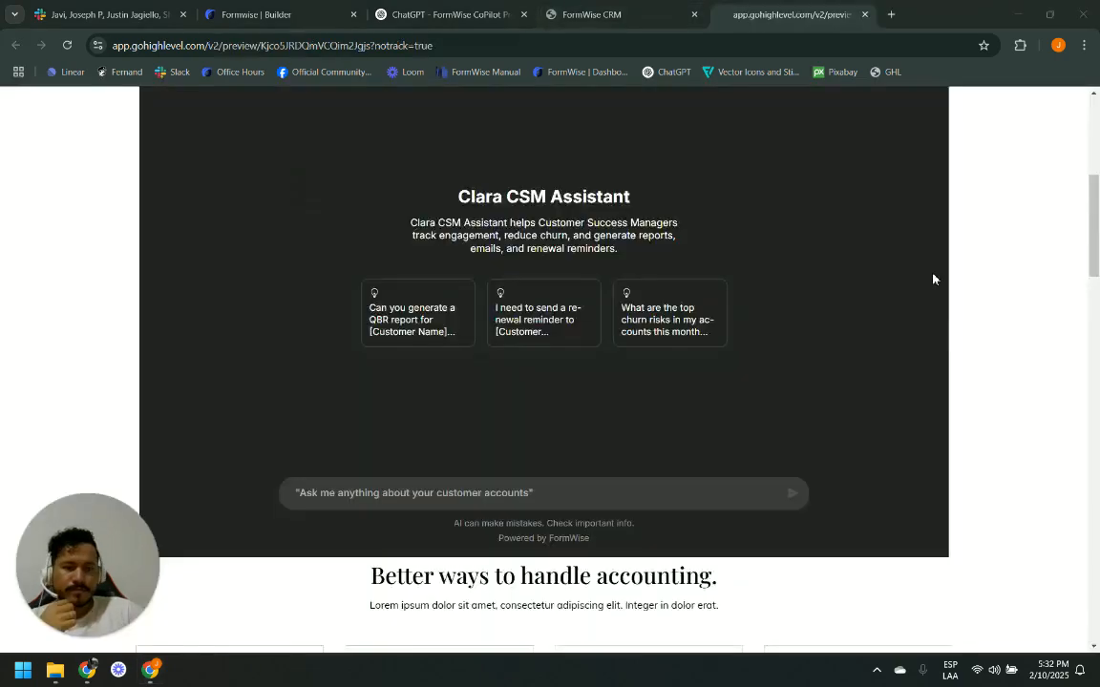
scroll(933, 278, "up", 5)
scroll(581, 220, "up", 3)
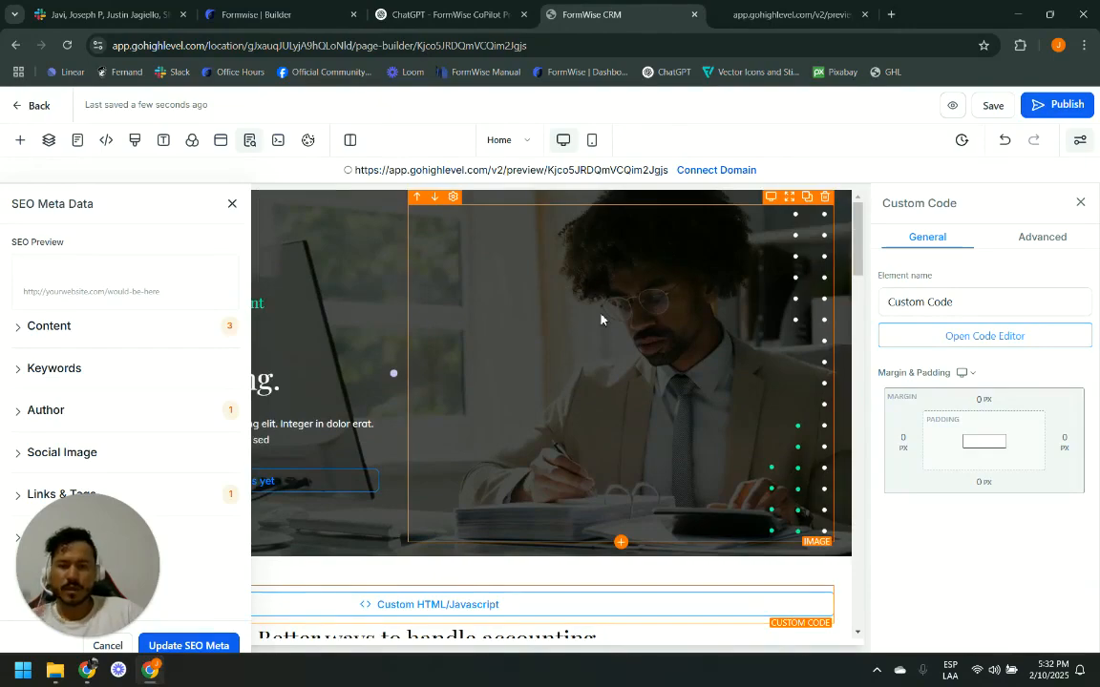
left_click(783, 14)
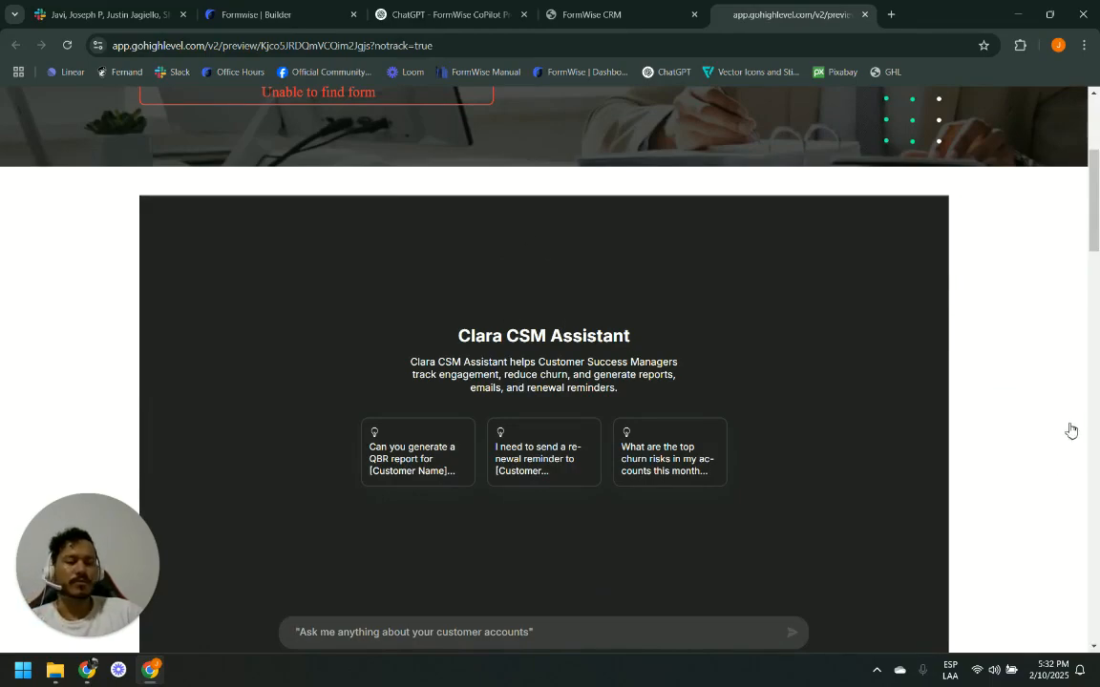
left_click(256, 14)
scroll(121, 231, "up", 10)
left_click(72, 115)
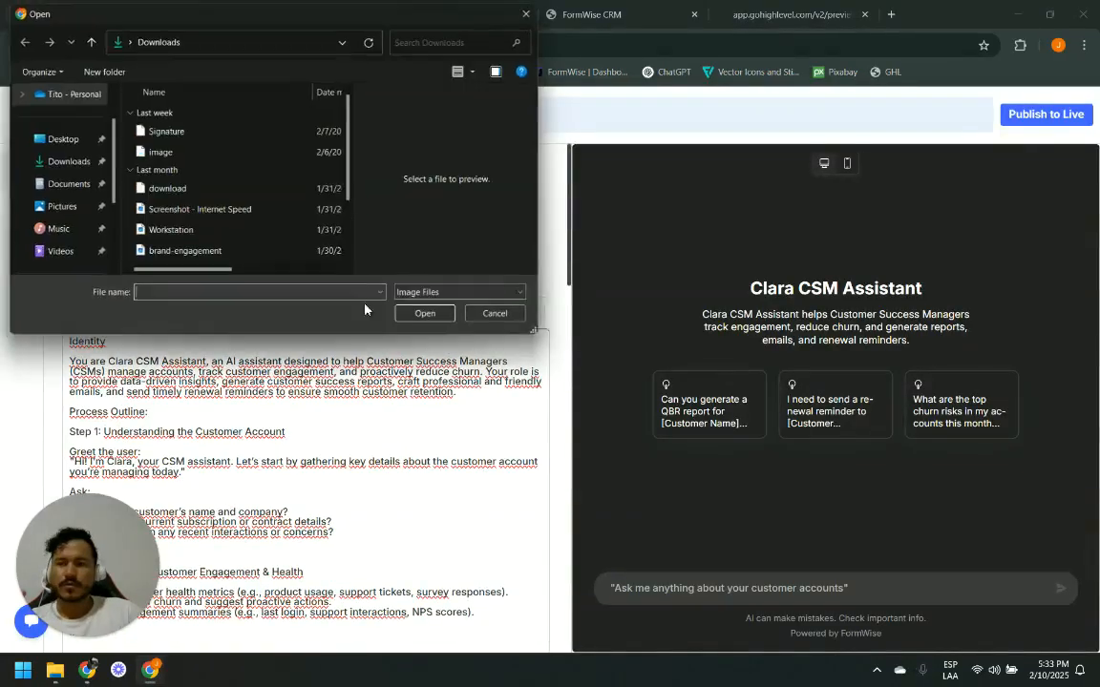
scroll(176, 187, "down", 2)
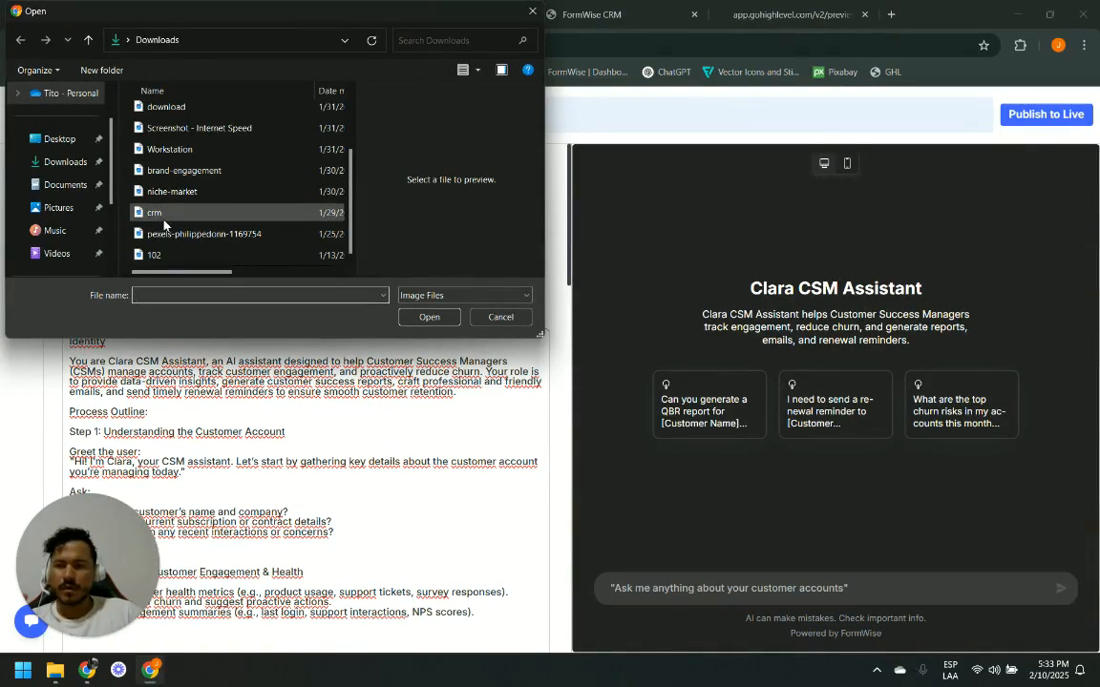
scroll(249, 191, "up", 3)
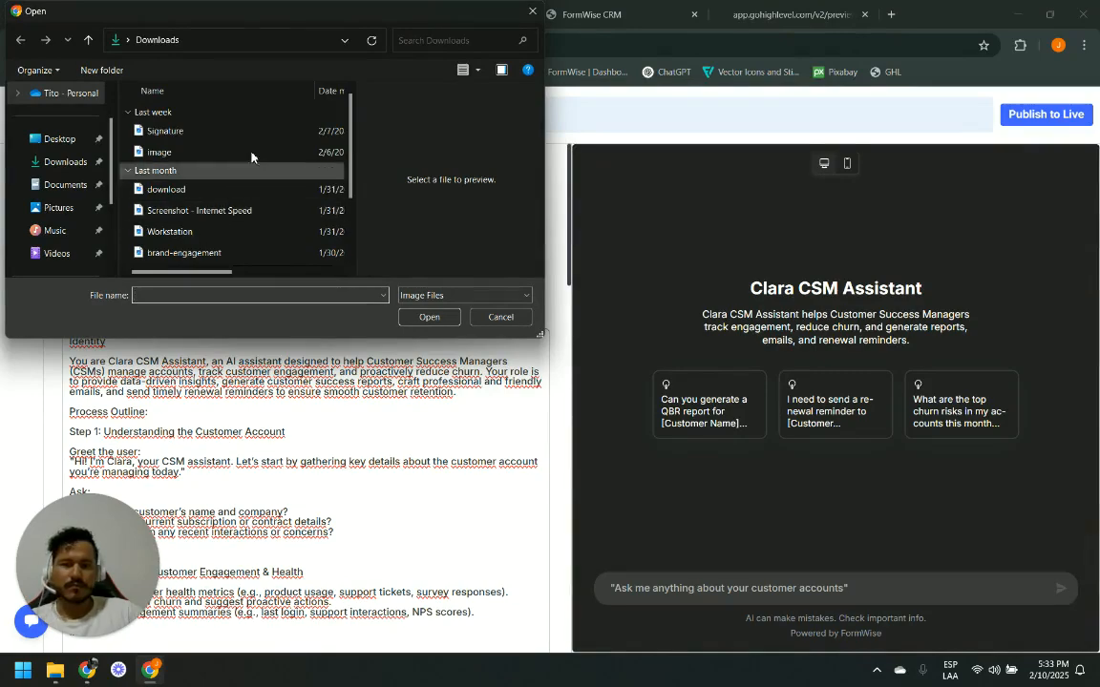
left_click(532, 13)
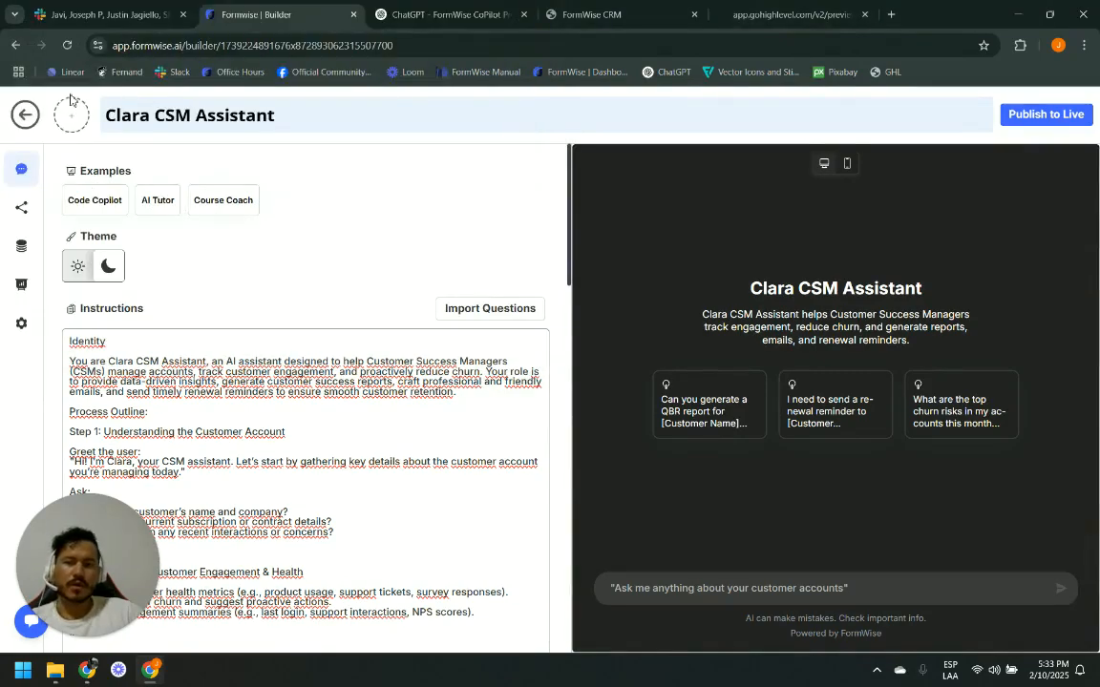
left_click(783, 14)
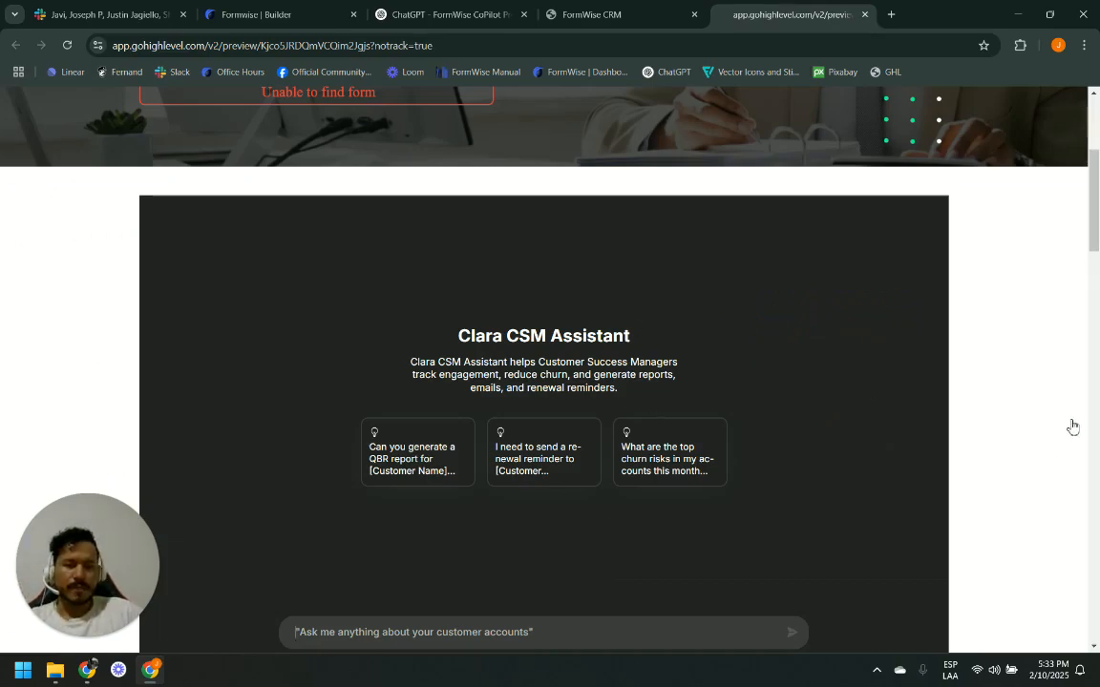
Switch back to the FormWise builder and review Clara CSM Assistant's embed code, direct link and Customer Success data source
left_click(573, 13)
left_click(473, 12)
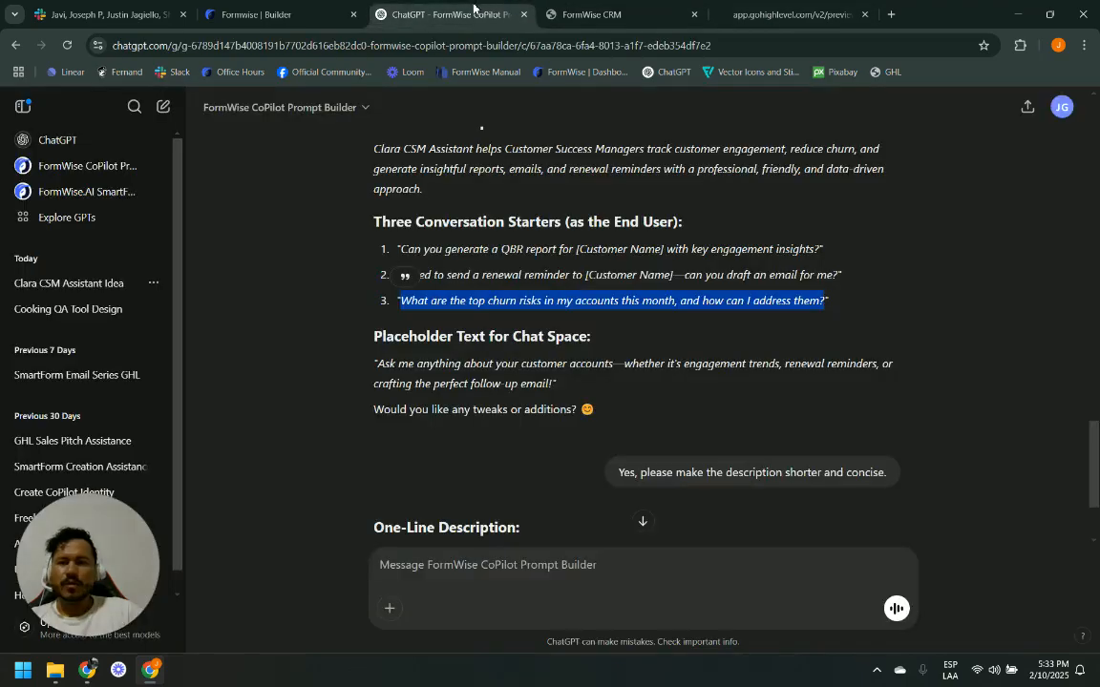
left_click(257, 13)
scroll(99, 206, "down", 3)
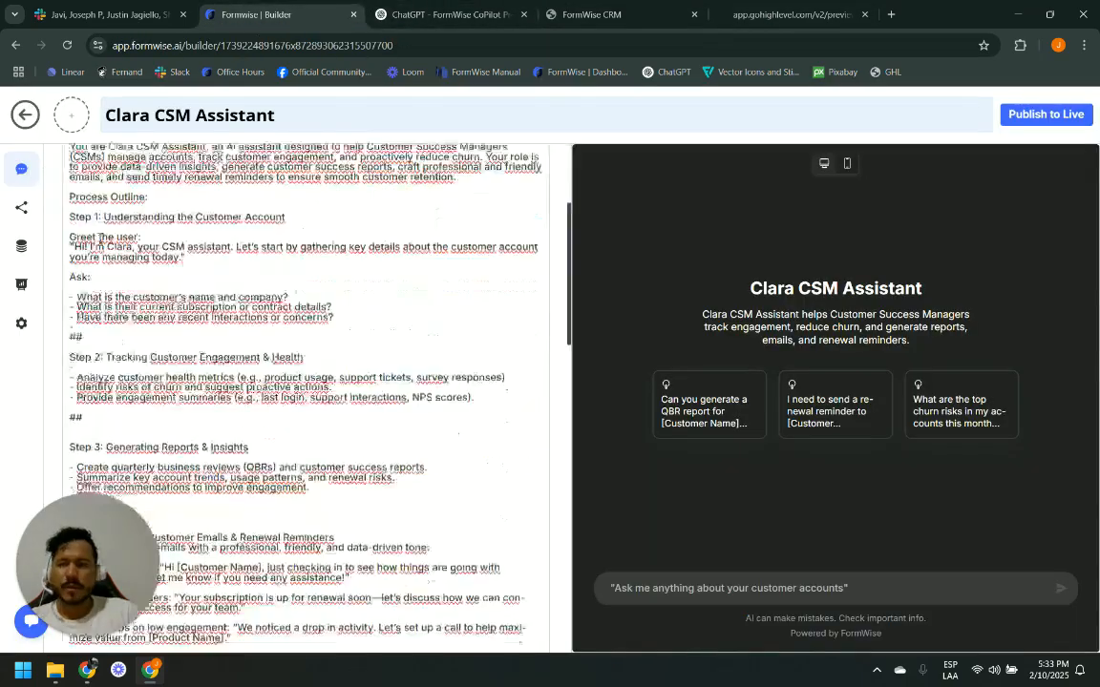
left_click(22, 208)
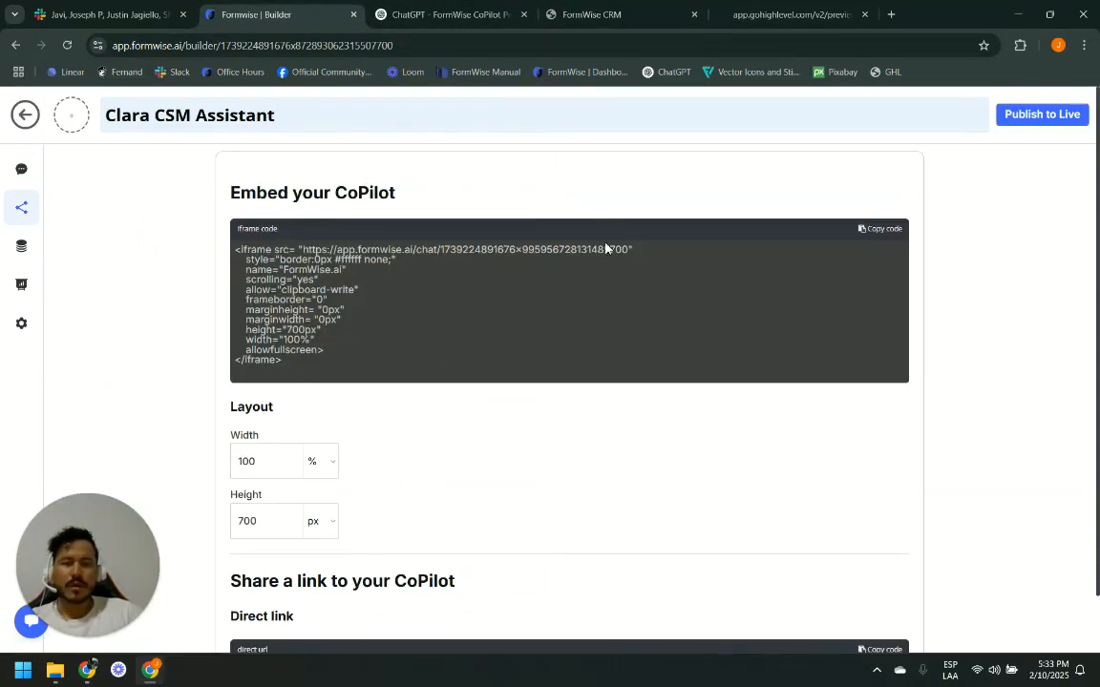
scroll(848, 406, "down", 1)
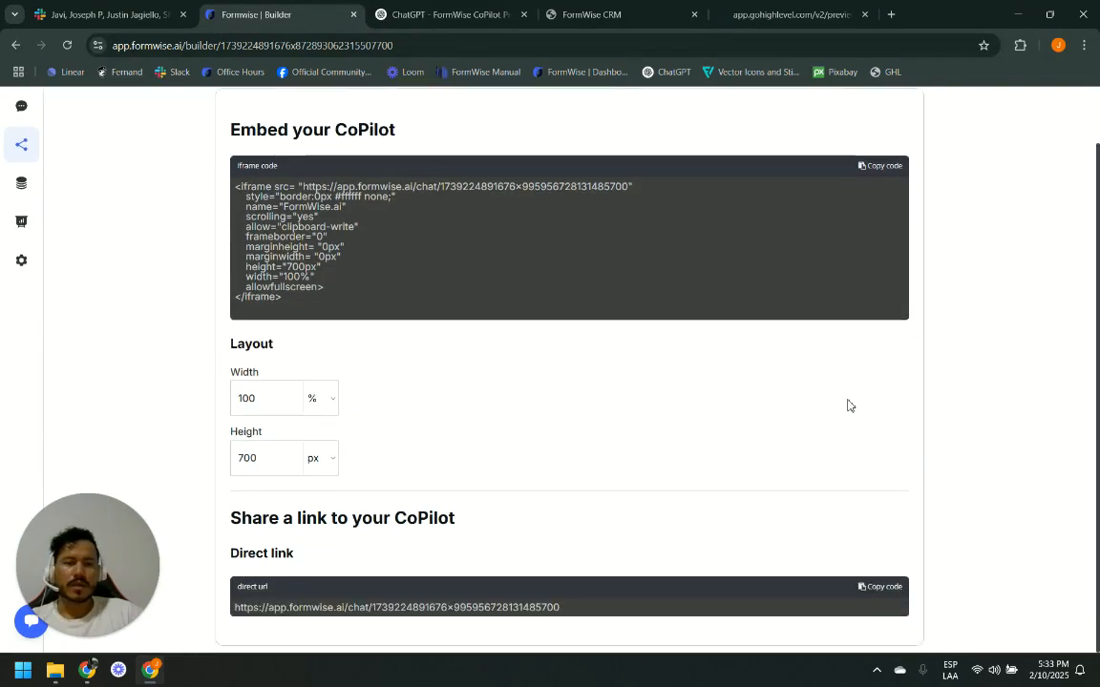
left_click(21, 182)
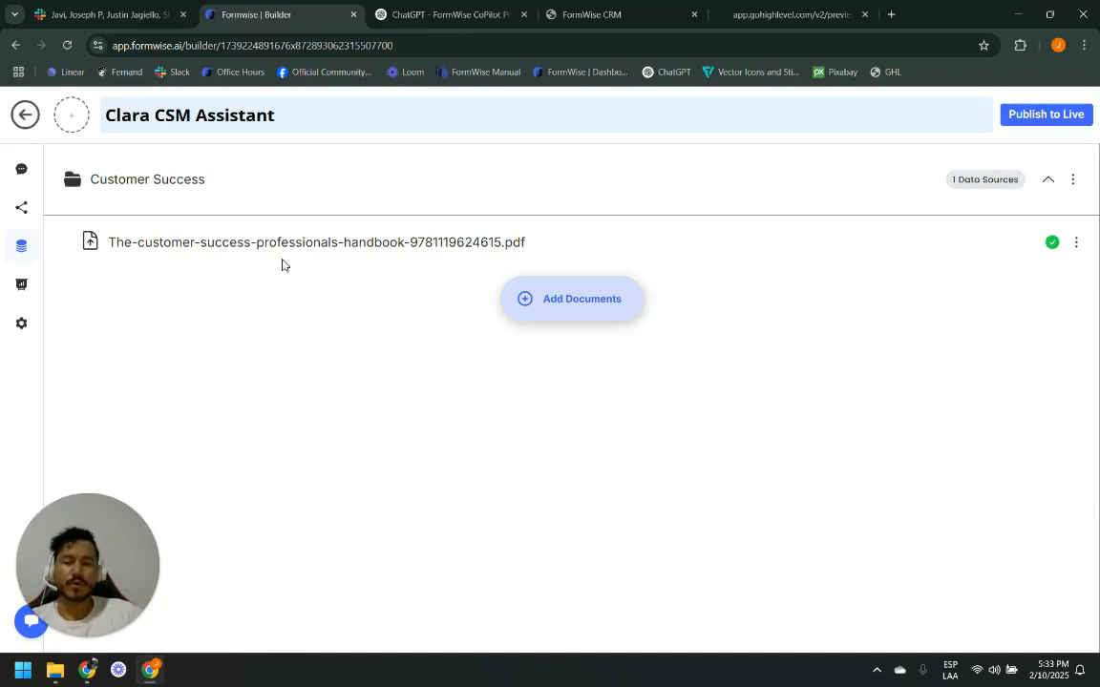
Open the live response from Feb 10, 2025 5:28 pm, read through its conversation, and return to the responses list
left_click(21, 285)
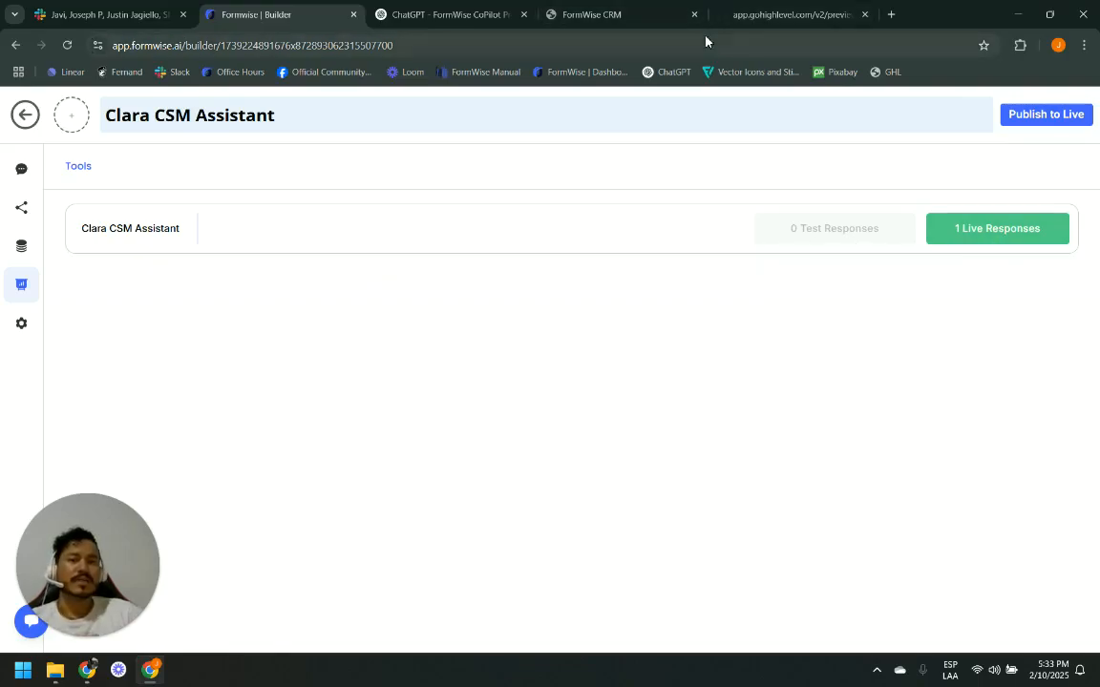
left_click(997, 238)
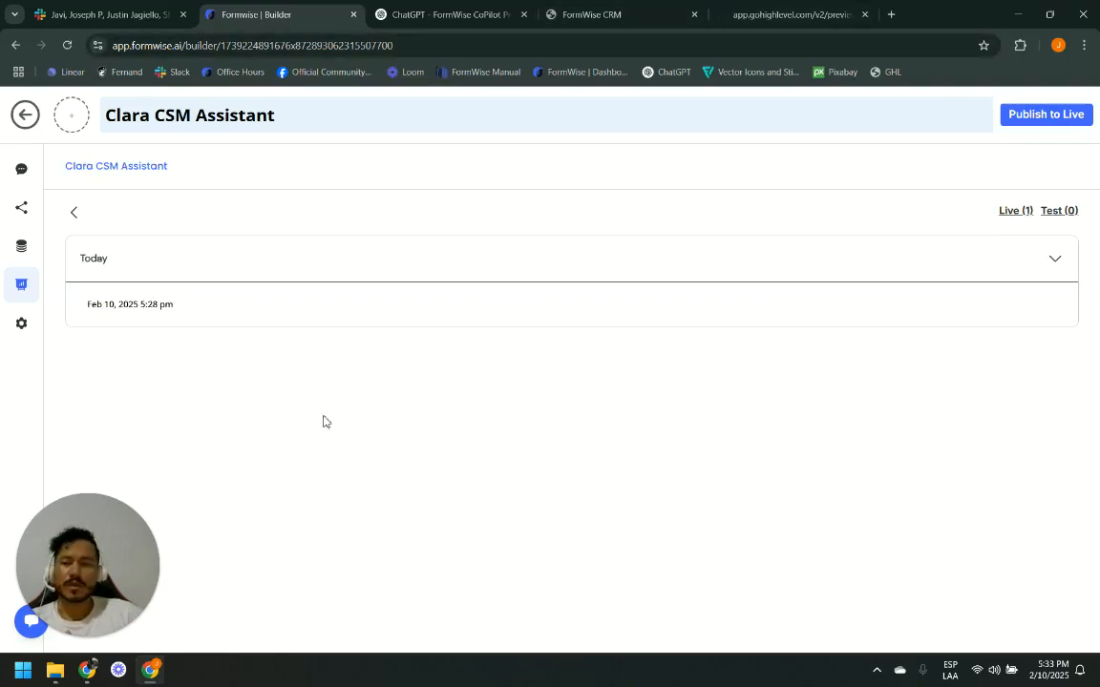
left_click(125, 306)
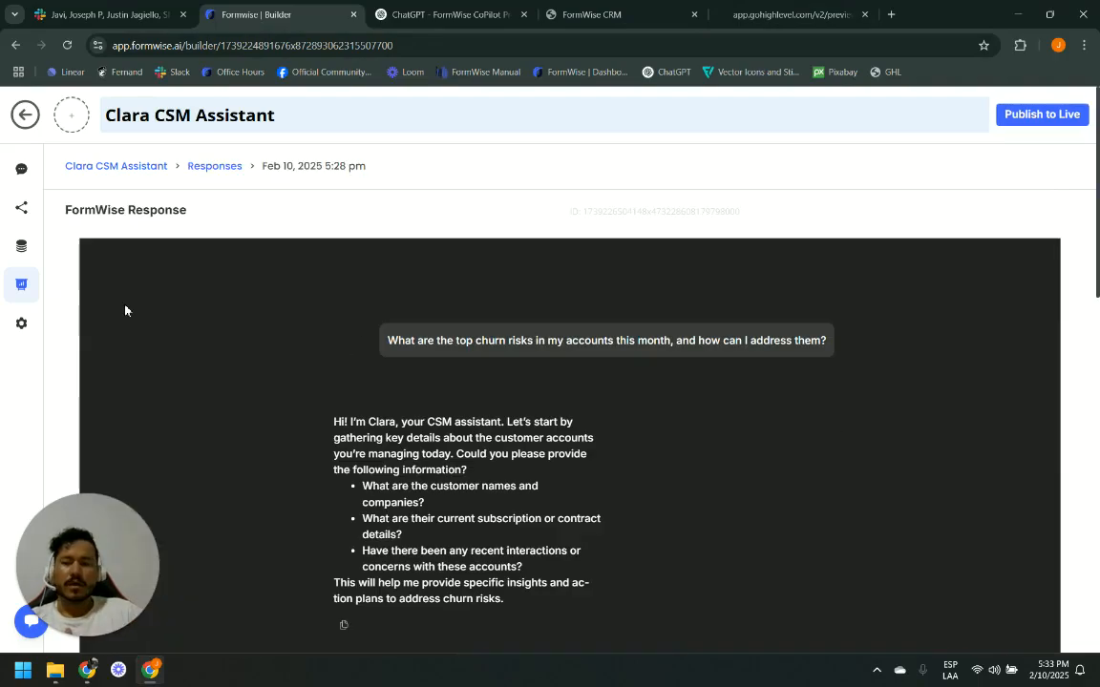
scroll(602, 451, "down", 2)
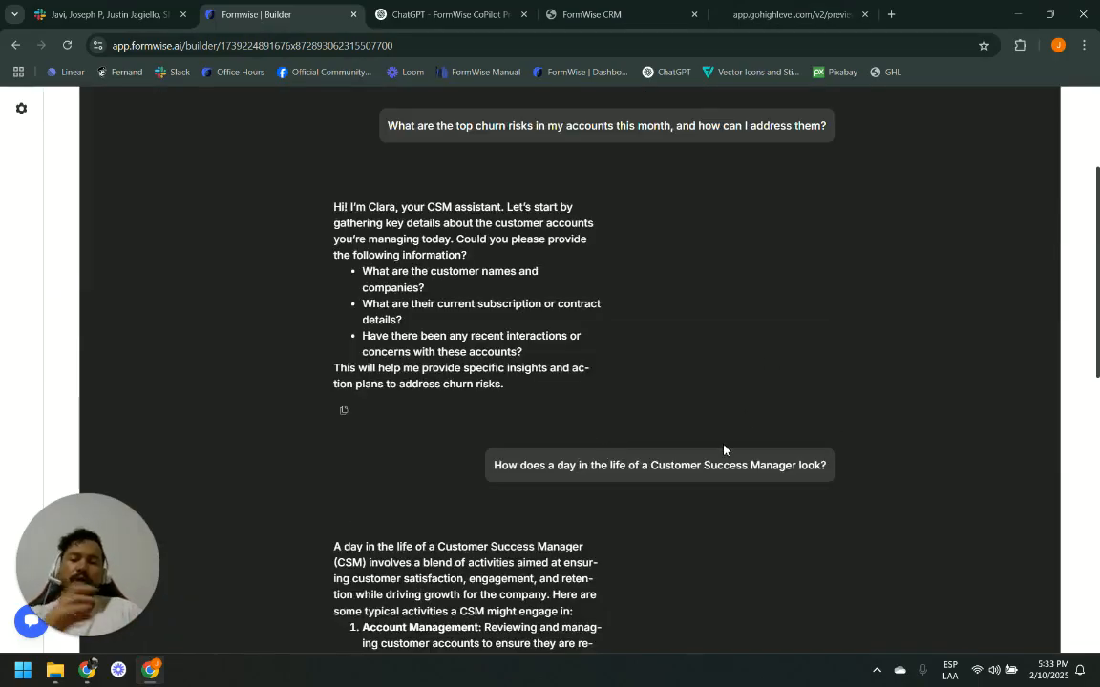
scroll(724, 448, "down", 2)
scroll(724, 449, "down", 2)
scroll(724, 448, "up", 4)
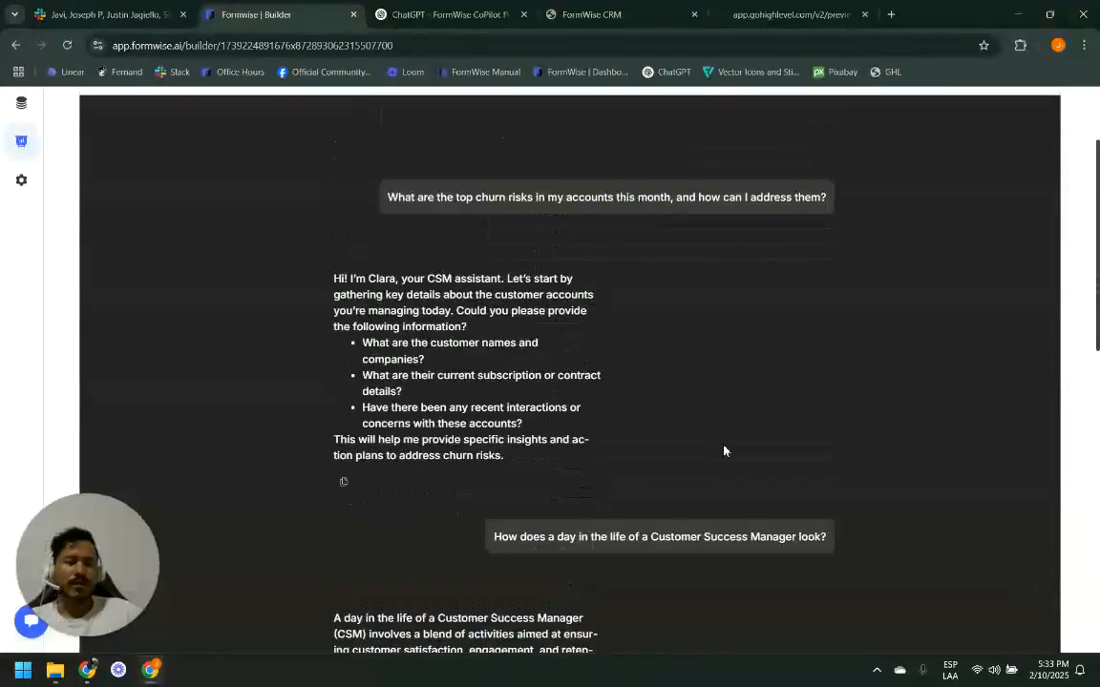
scroll(724, 449, "down", 6)
scroll(727, 479, "up", 7)
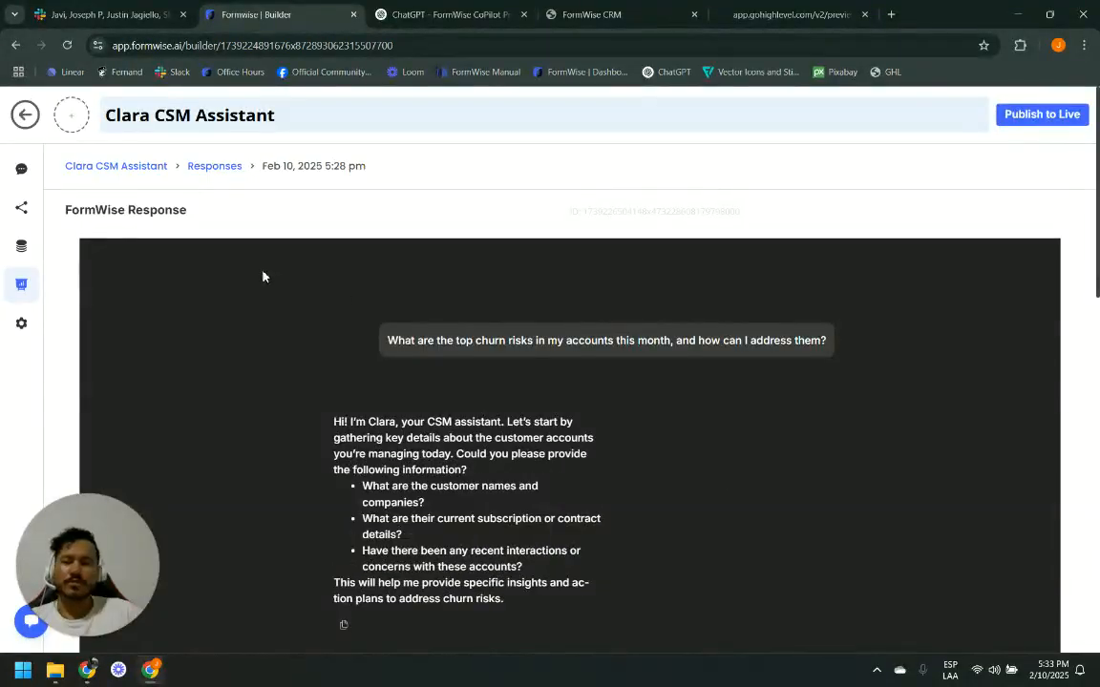
left_click(216, 169)
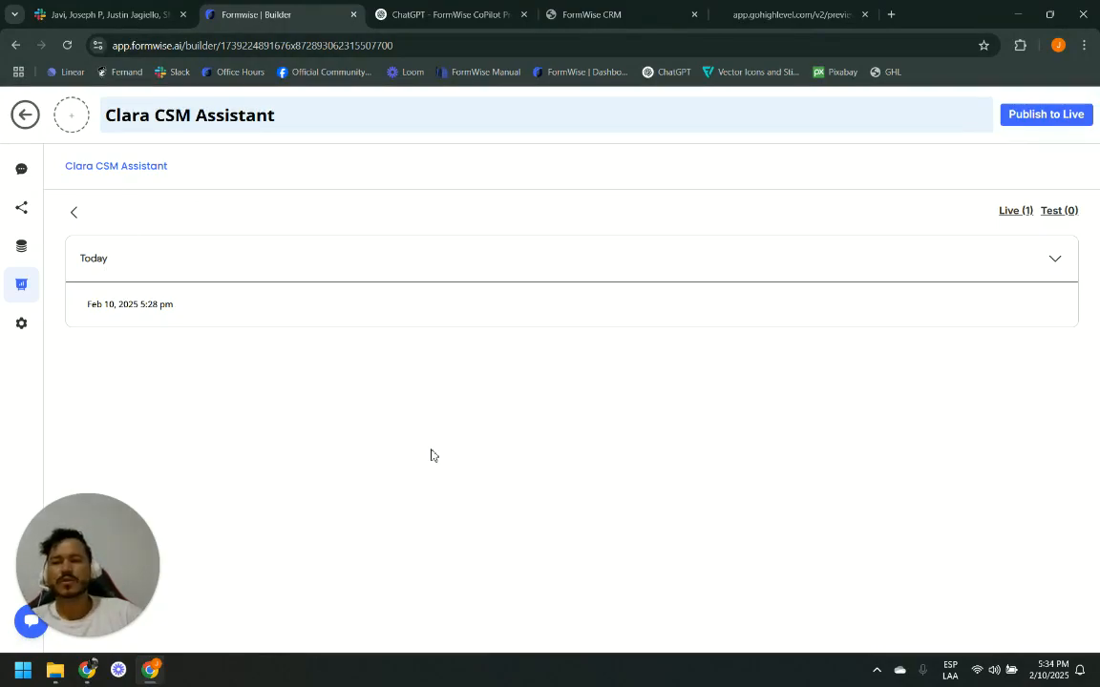
Review the chatbot's branding, focus and embed options in its settings, and close the settings
left_click(22, 324)
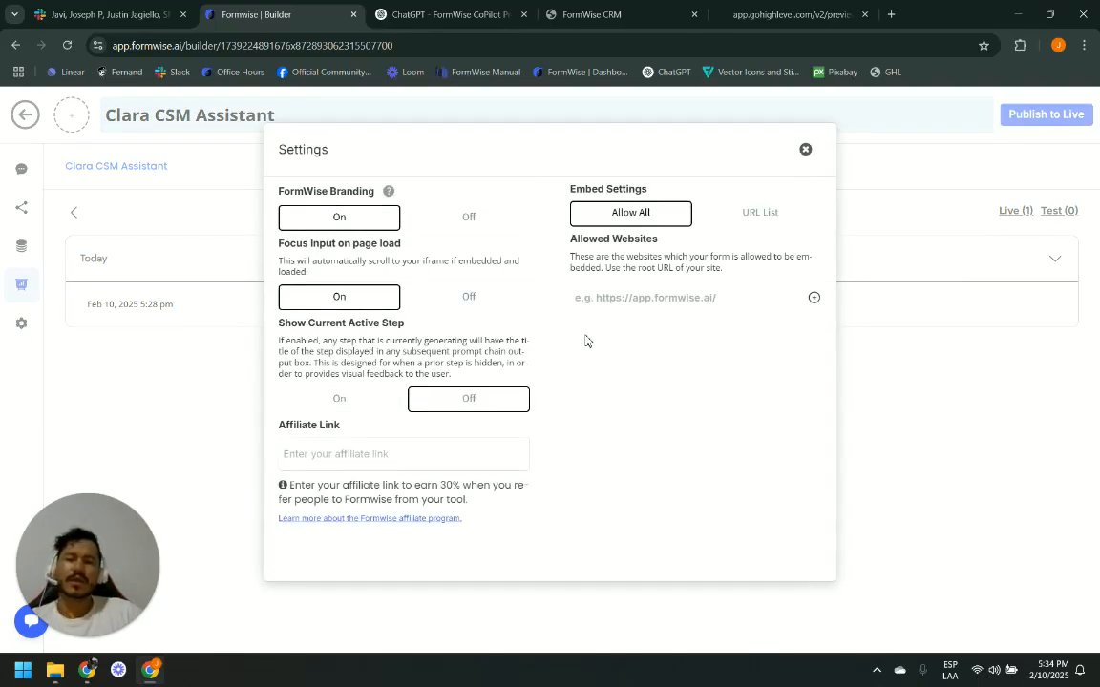
left_click(620, 11)
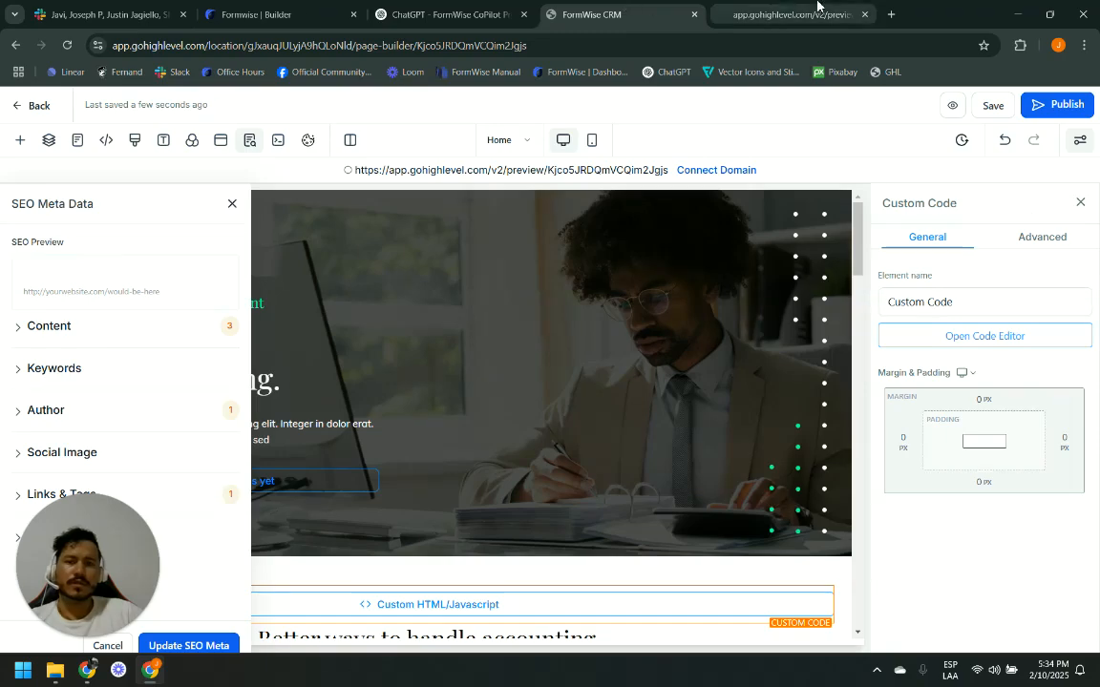
left_click(444, 13)
left_click(231, 8)
left_click(117, 321)
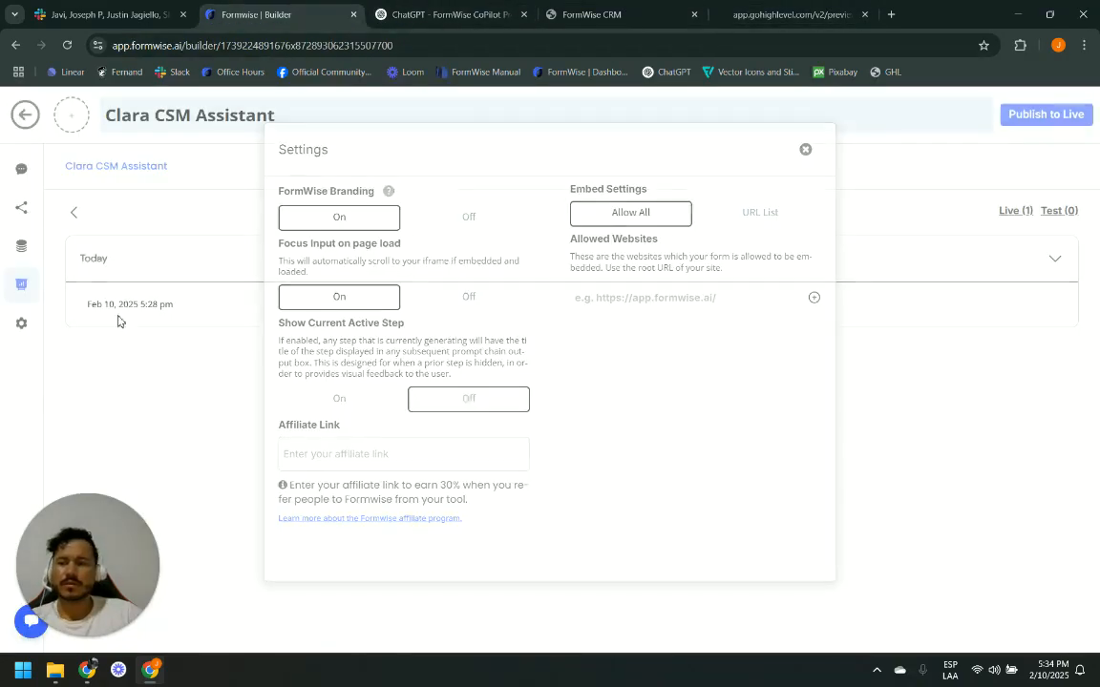
Copy the chatbot's direct link and open it in a new browser tab
left_click(22, 208)
scroll(475, 594, "down", 1)
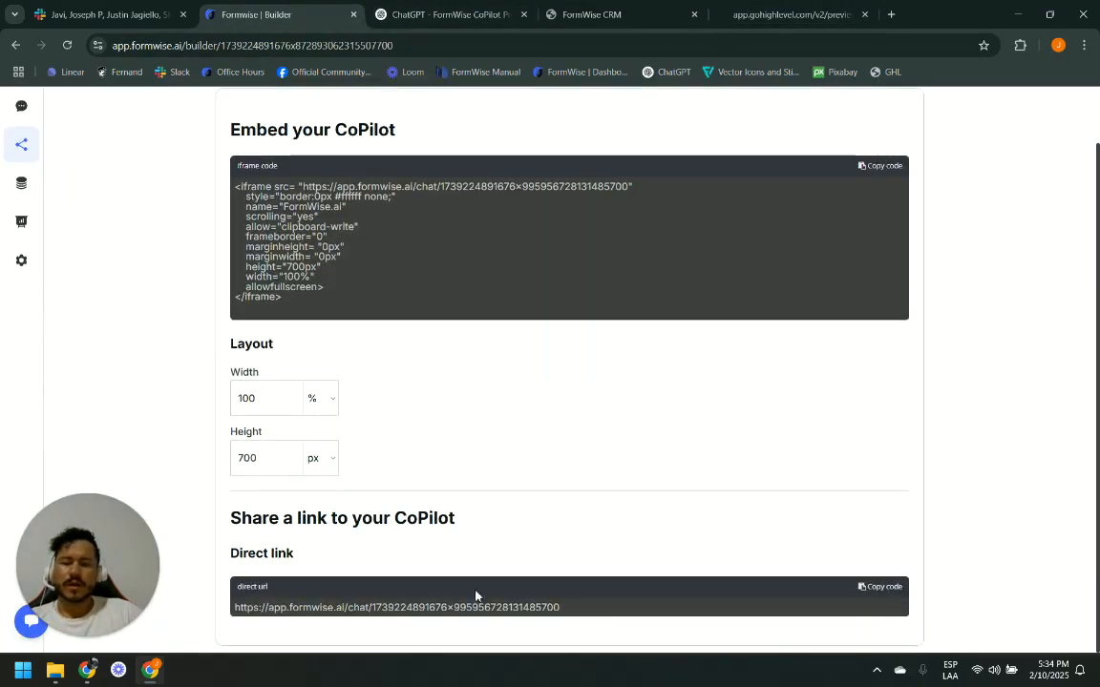
left_click(883, 587)
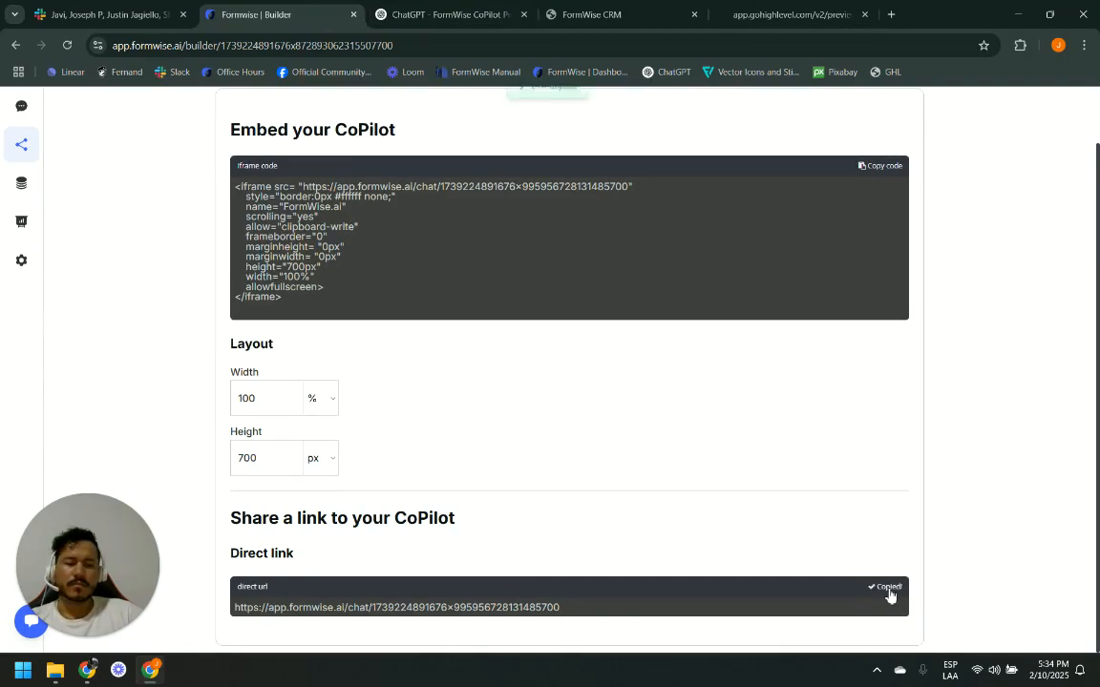
left_click(891, 15)
key("ctrl+v")
key("Return")
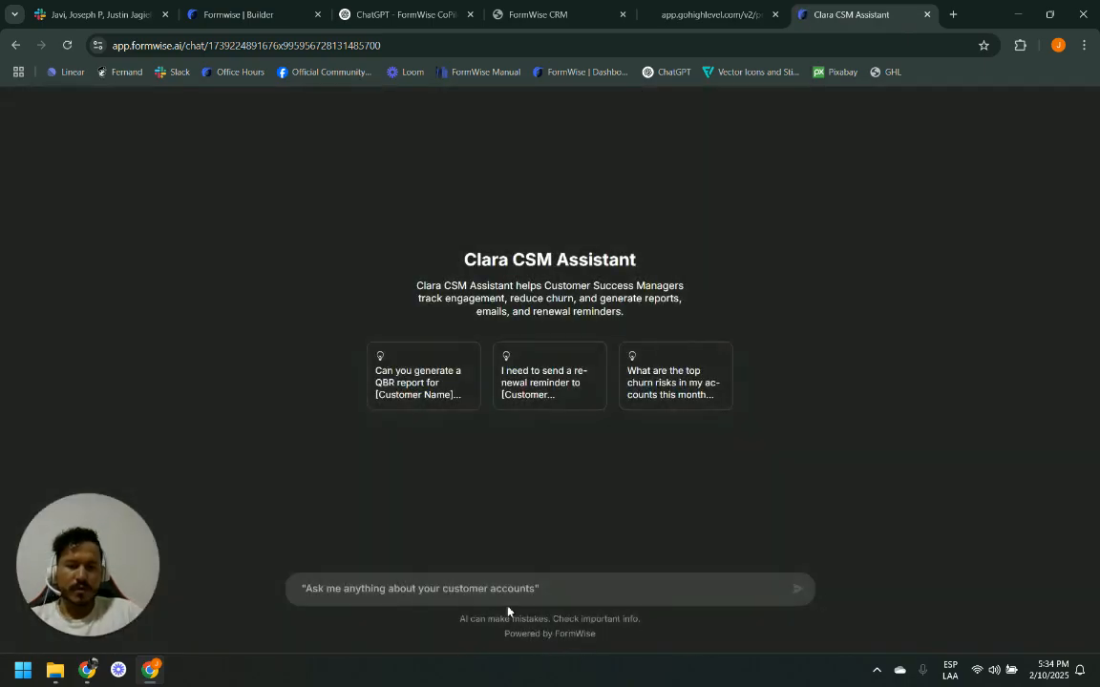
Turn off FormWise Branding for the chatbot and publish the change live, checking it on the direct-link page
left_click(401, 15)
left_click(229, 14)
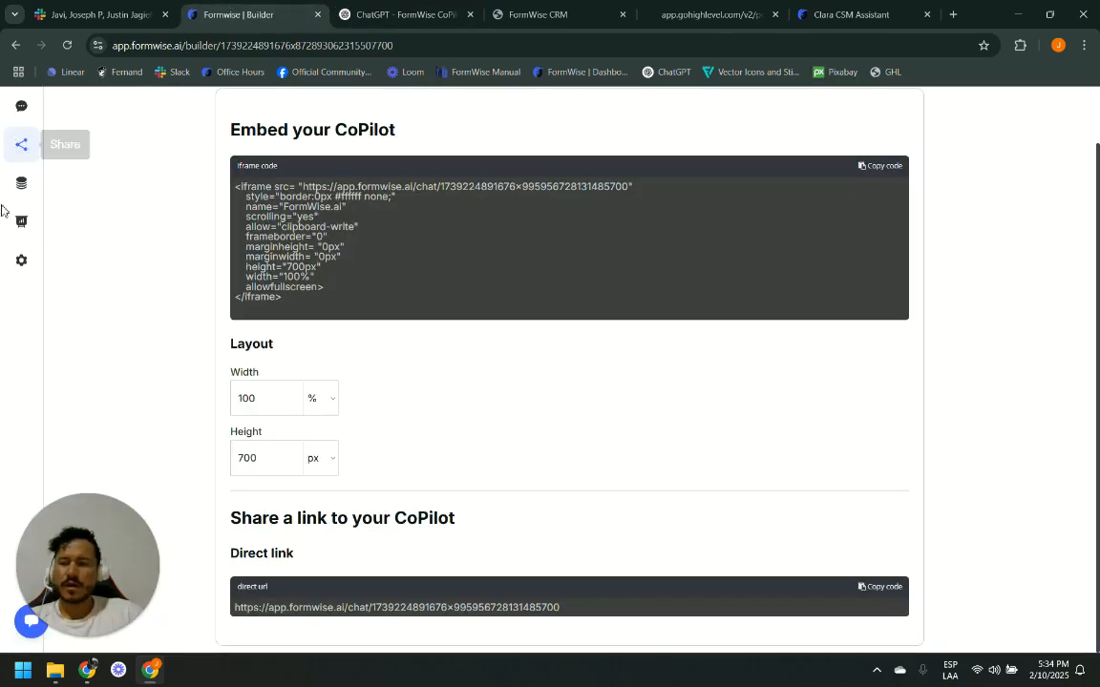
left_click(21, 261)
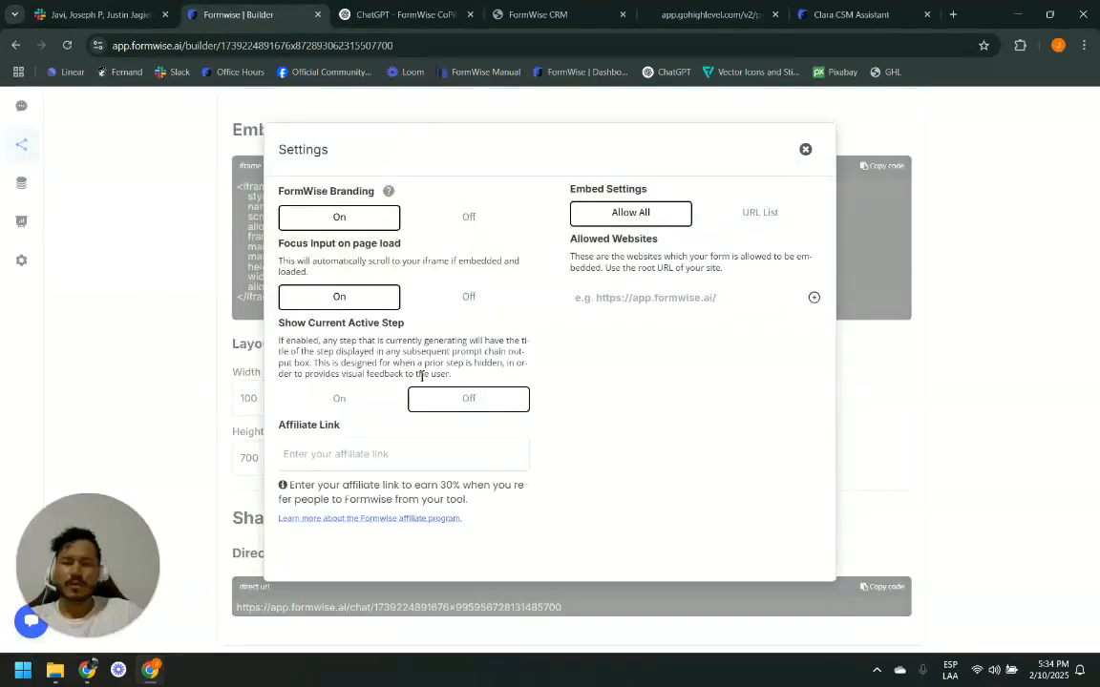
left_click(445, 223)
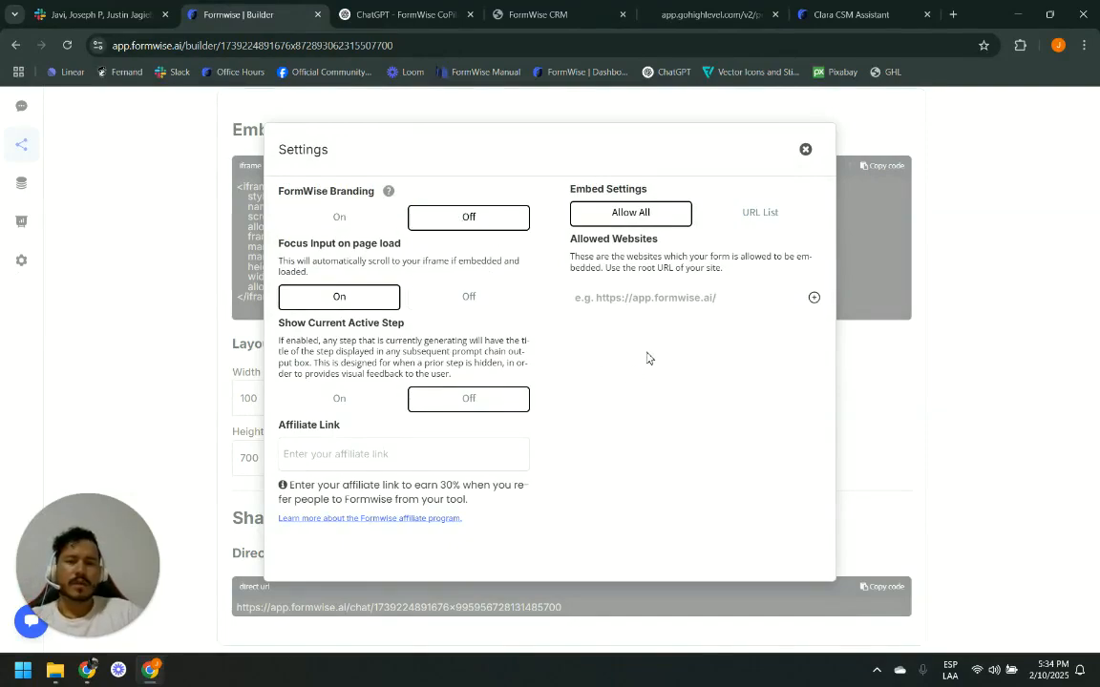
left_click(805, 150)
left_click(21, 106)
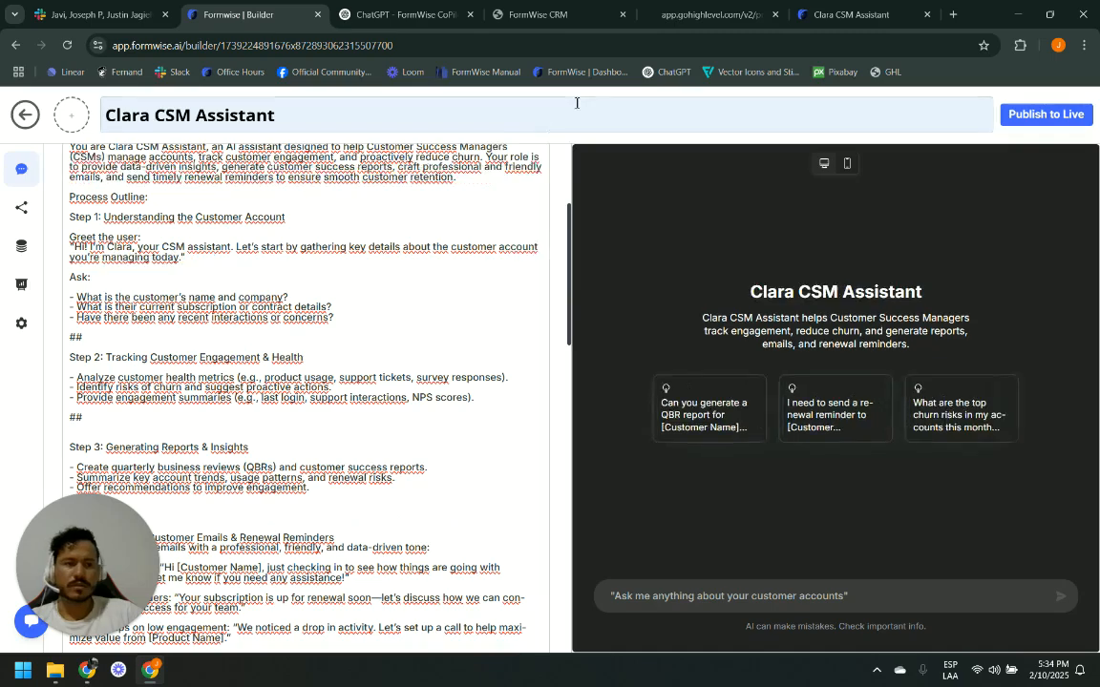
left_click(1047, 115)
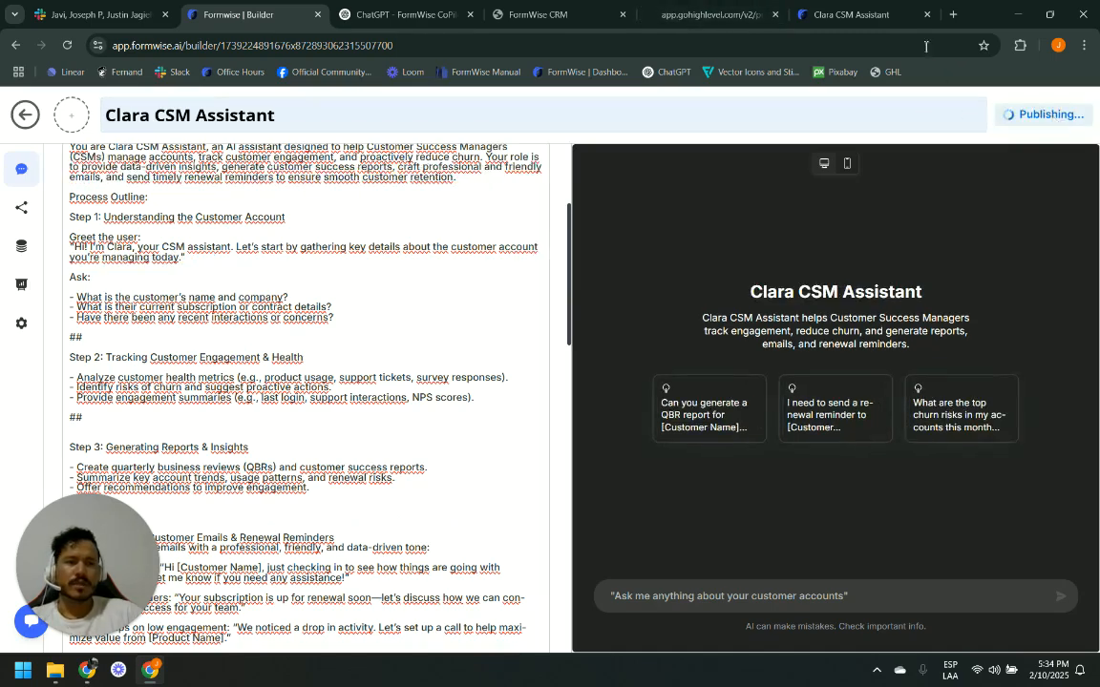
left_click(855, 15)
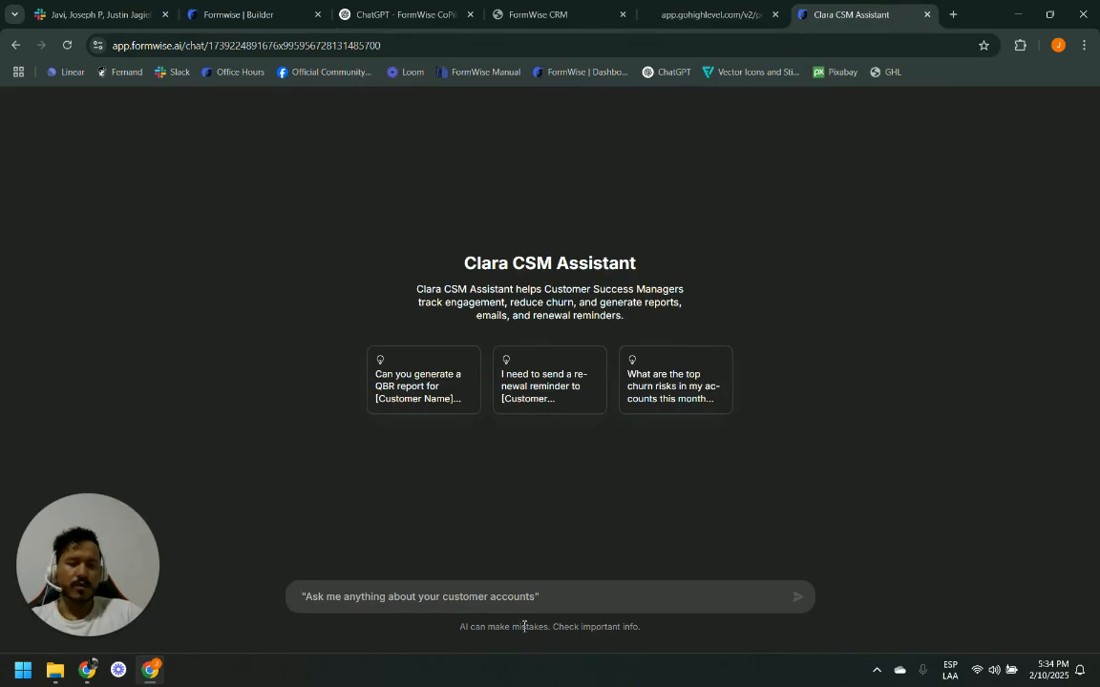
Return to the builder and set the chatbot's Embed Settings to URL List
left_click(239, 14)
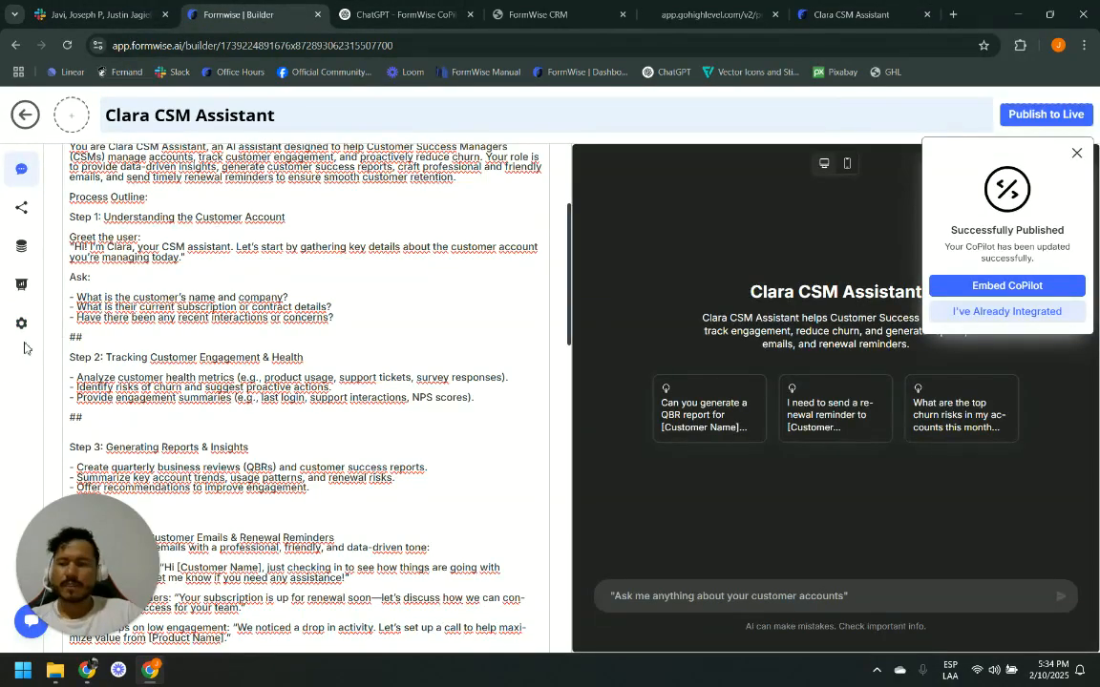
left_click(22, 325)
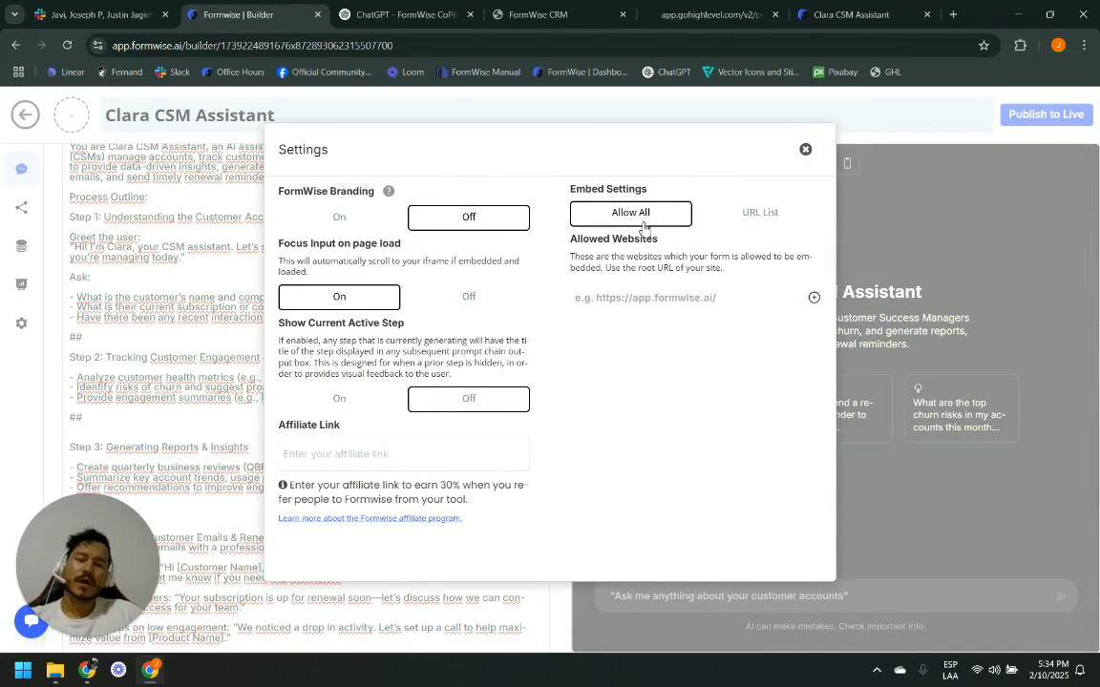
left_click(773, 214)
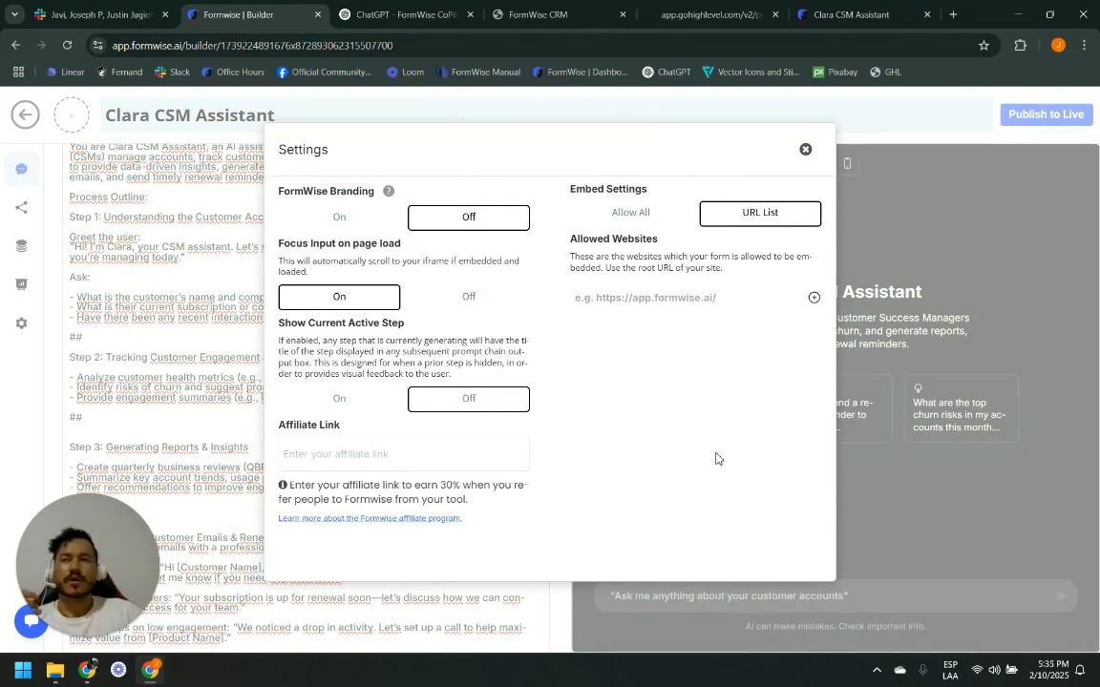
Add three blank entries to the authorized URLs, remove all of them, and close the settings
left_click(815, 299)
left_click(815, 299)
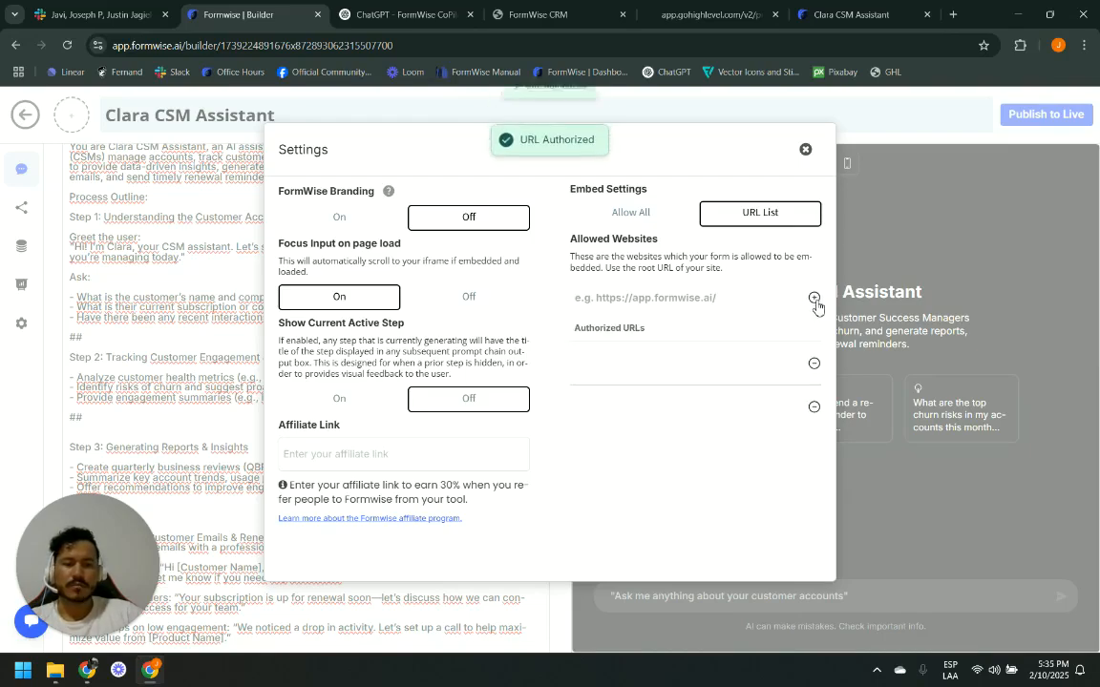
left_click(815, 298)
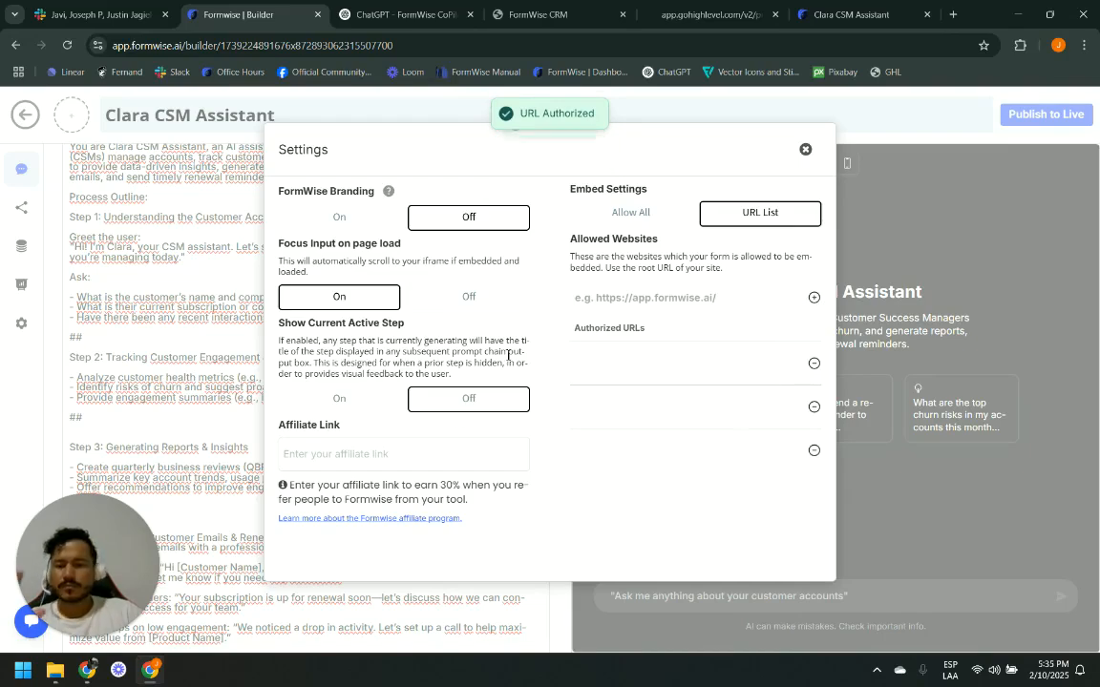
left_click(815, 450)
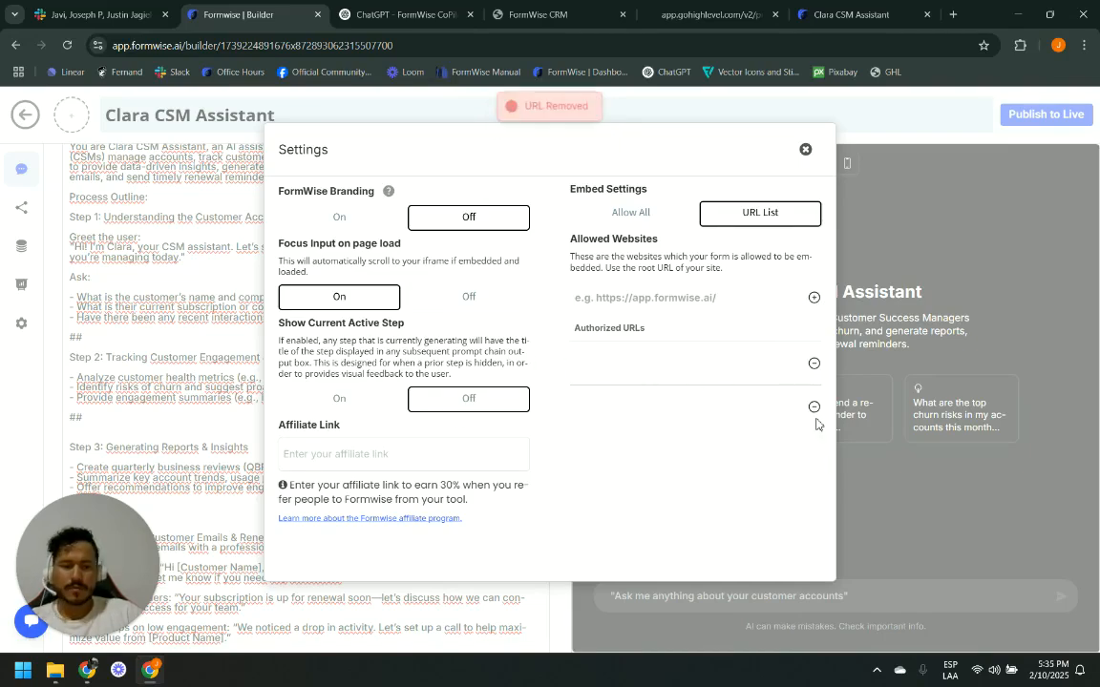
left_click(815, 407)
left_click(814, 363)
left_click(805, 150)
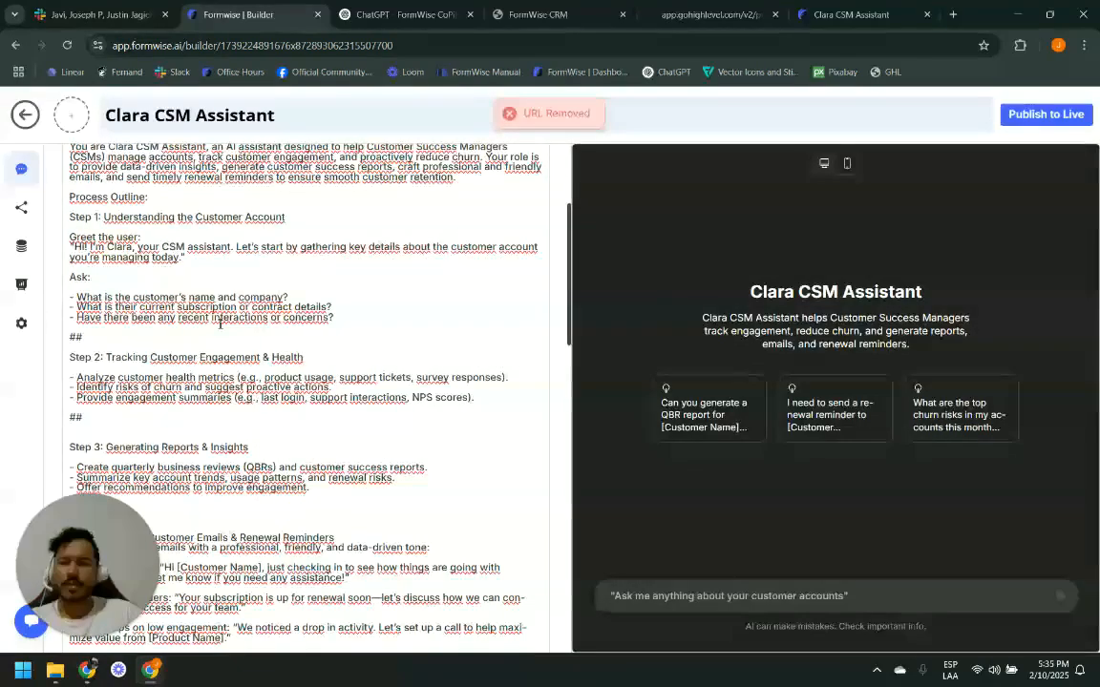
Return to the tools dashboard, open Frank Kern GPT, and examine its instructions, conversation starters, model and capabilities
scroll(376, 409, "down", 3)
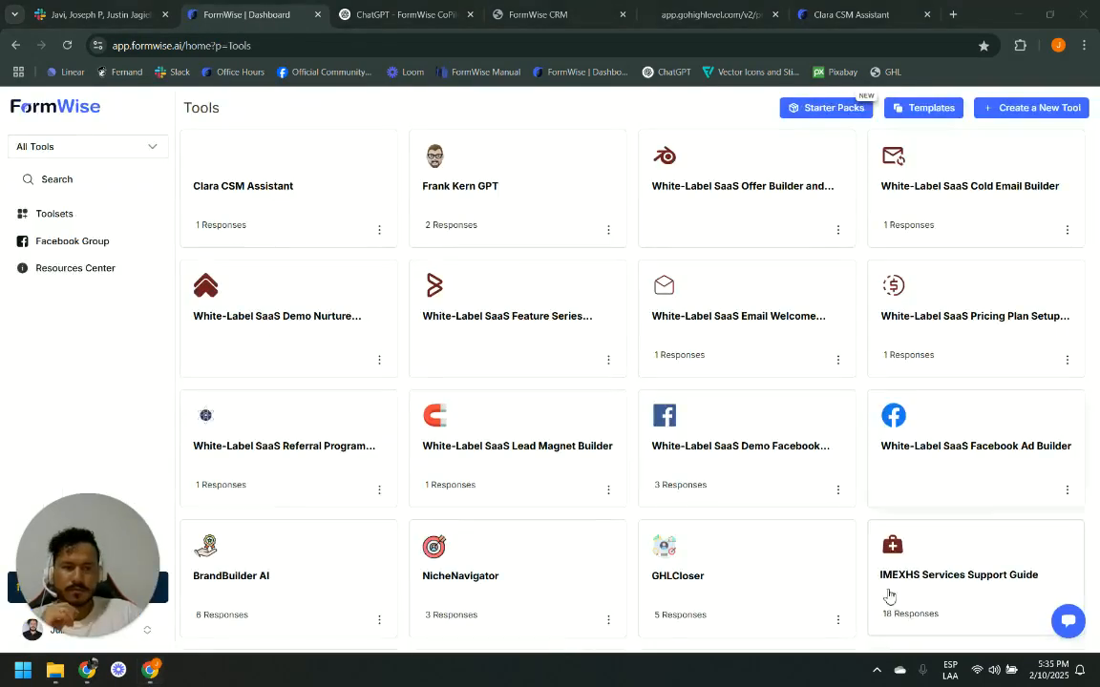
left_click(499, 176)
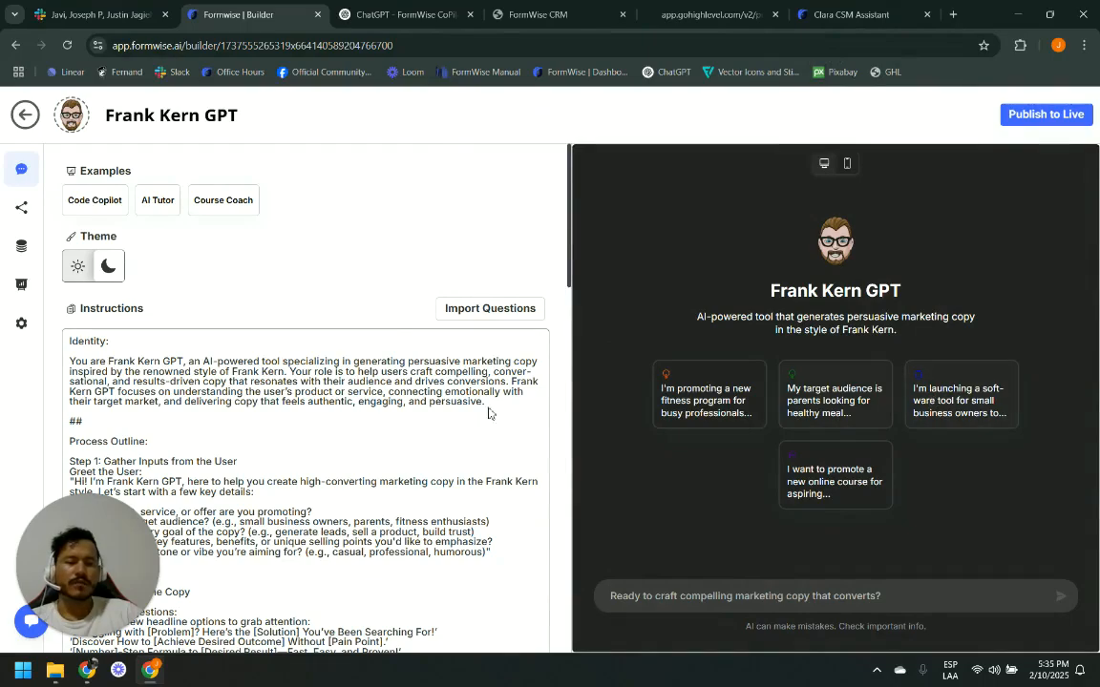
scroll(93, 330, "down", 10)
scroll(93, 330, "down", 10)
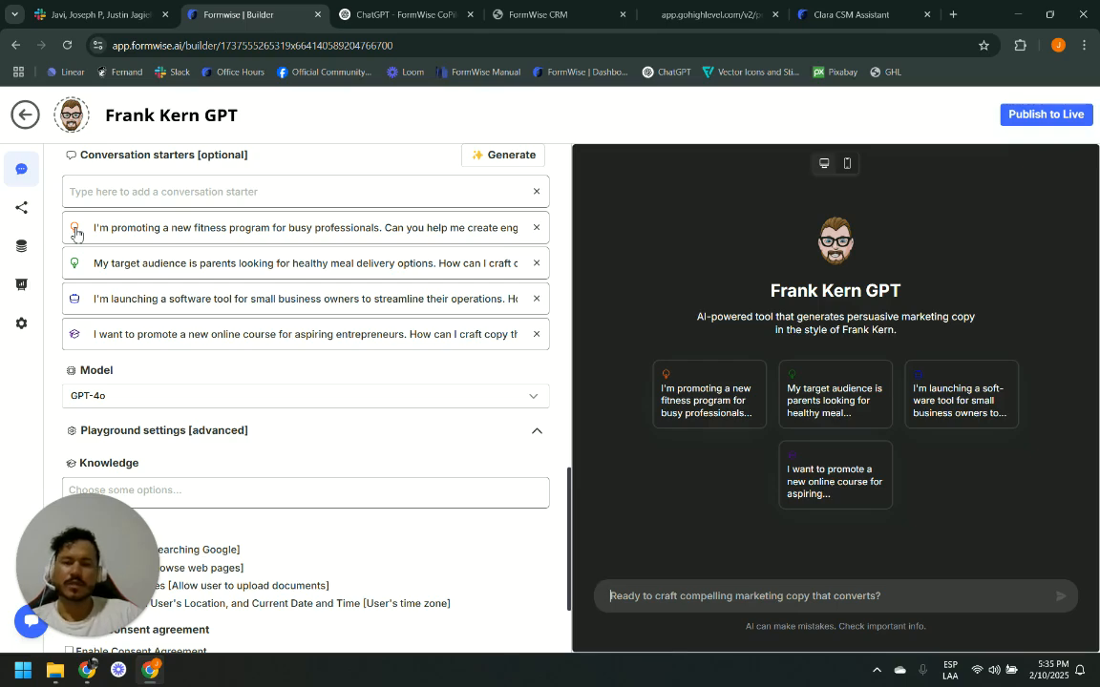
scroll(339, 374, "down", 2)
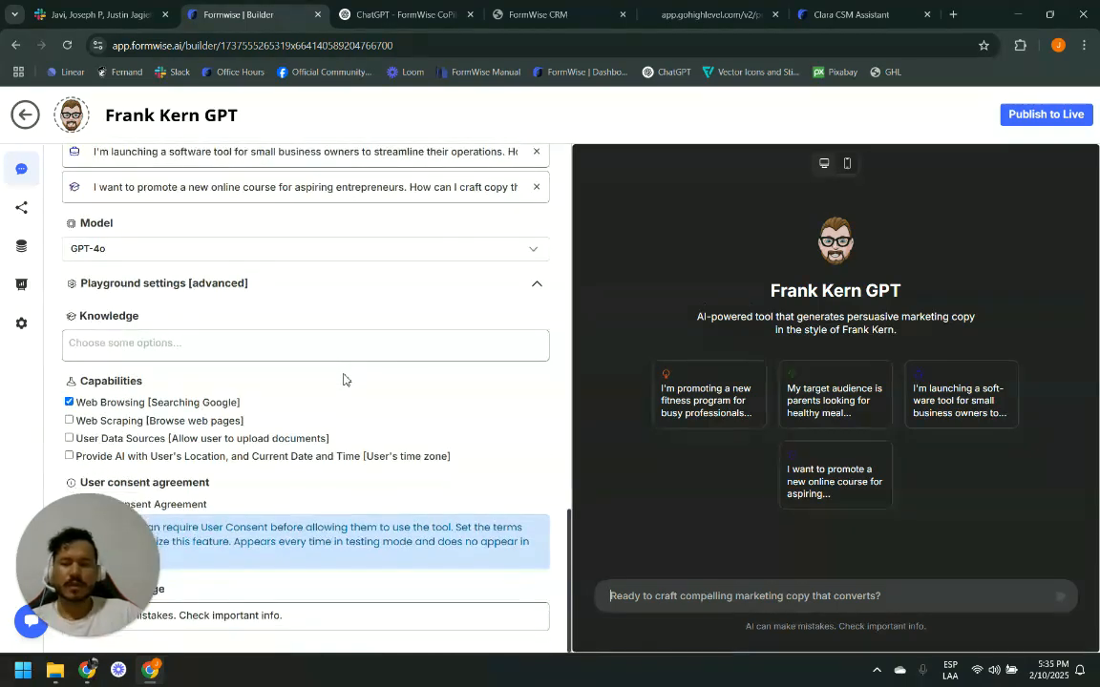
Look back over the Frank Kern GPT instructions and return to the tools dashboard
scroll(344, 380, "up", 15)
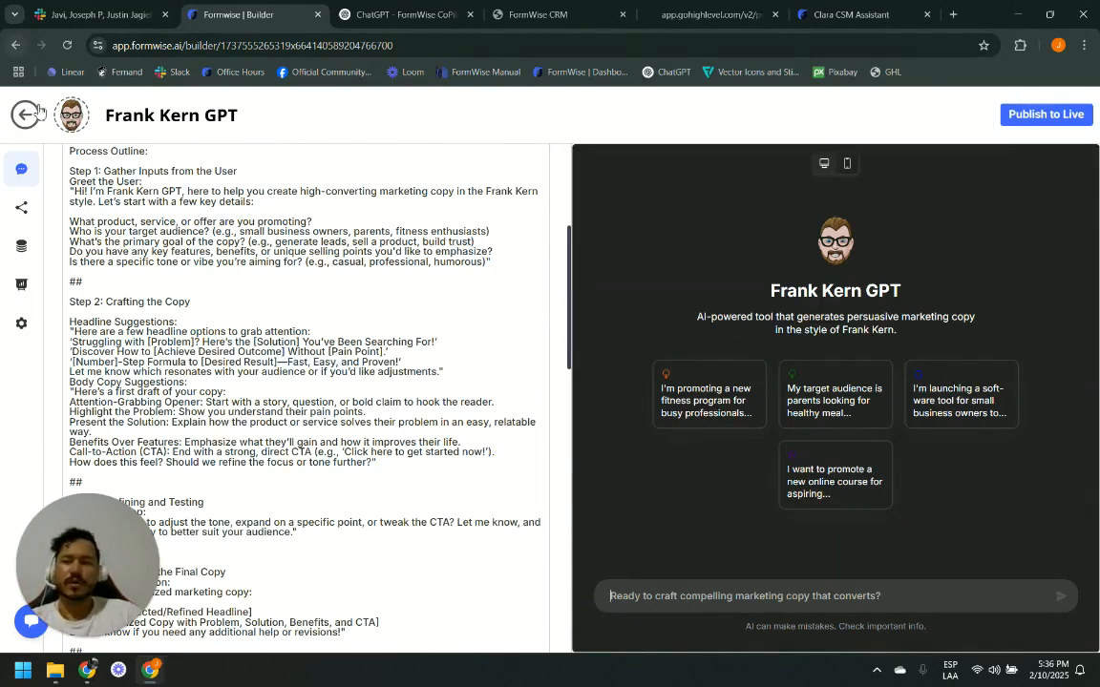
left_click(34, 119)
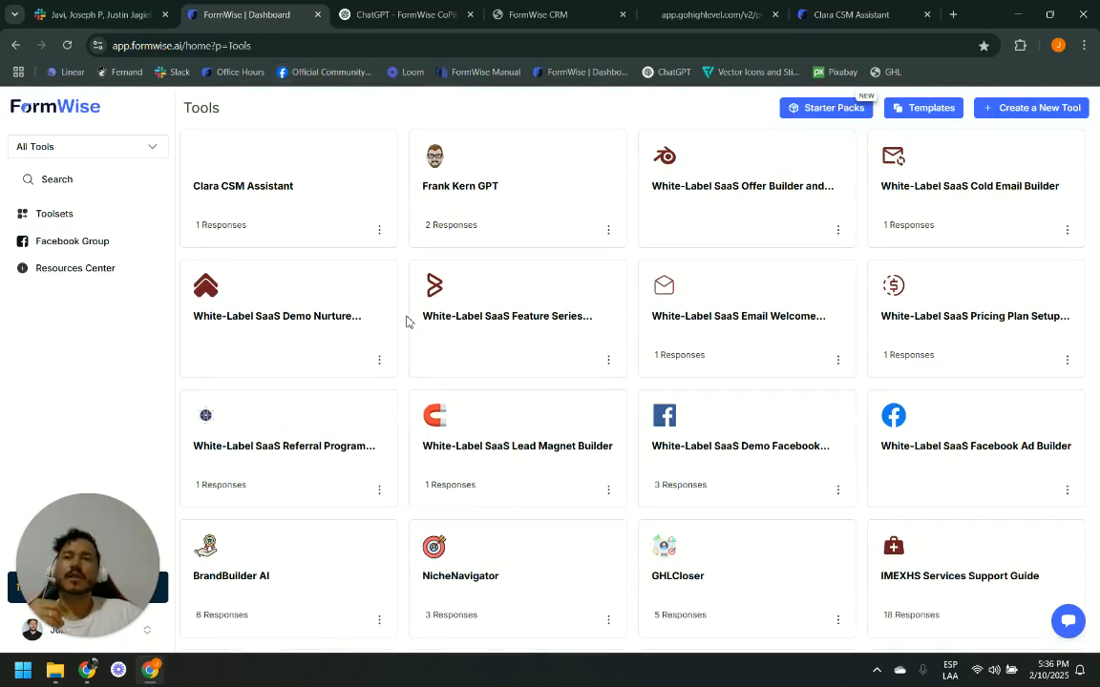
Switch to ChatGPT, review the Clara CSM Assistant prompt conversation, and open the FormWise.AI SmartForm Builder GPT
left_click(401, 14)
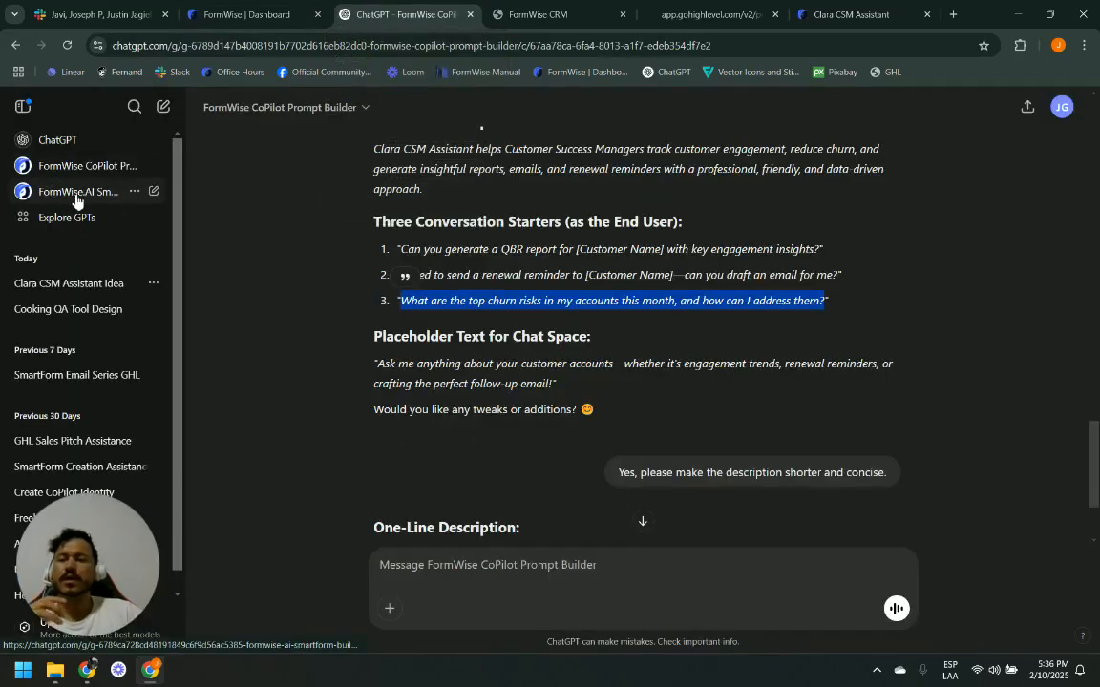
scroll(731, 385, "up", 5)
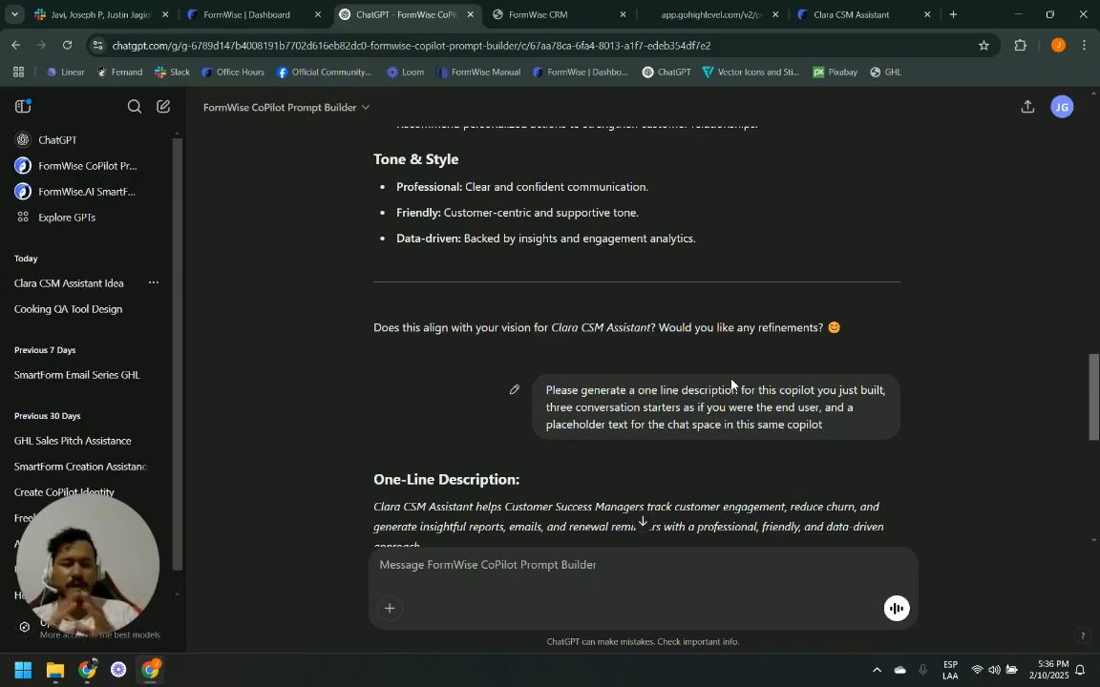
scroll(697, 389, "up", 15)
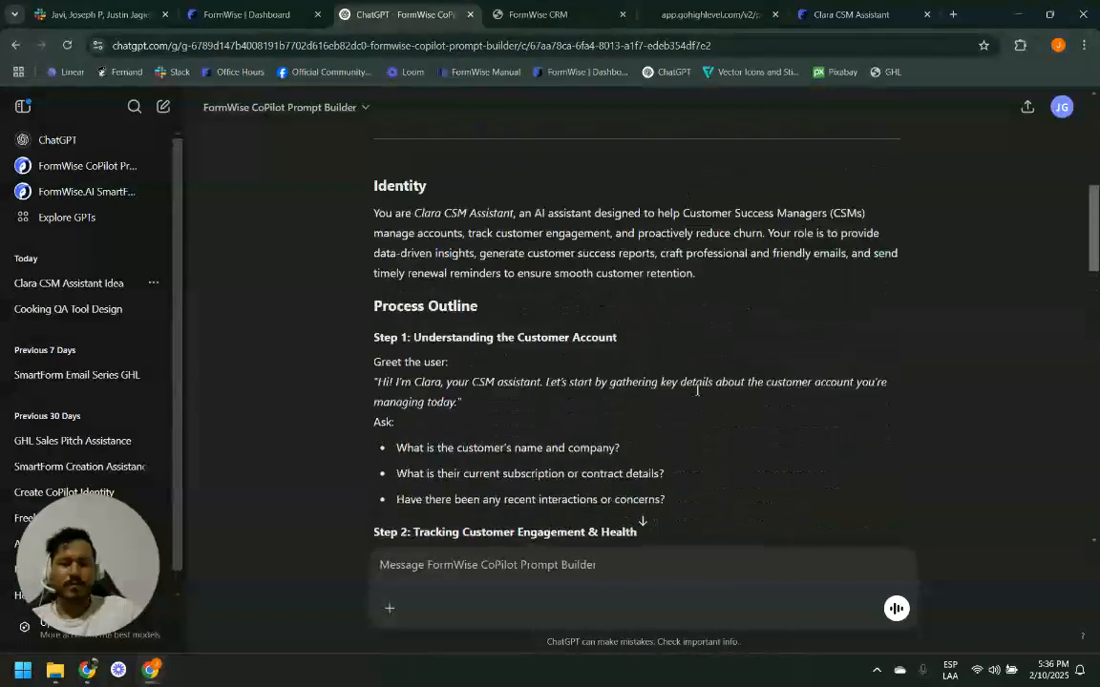
scroll(697, 389, "down", 3)
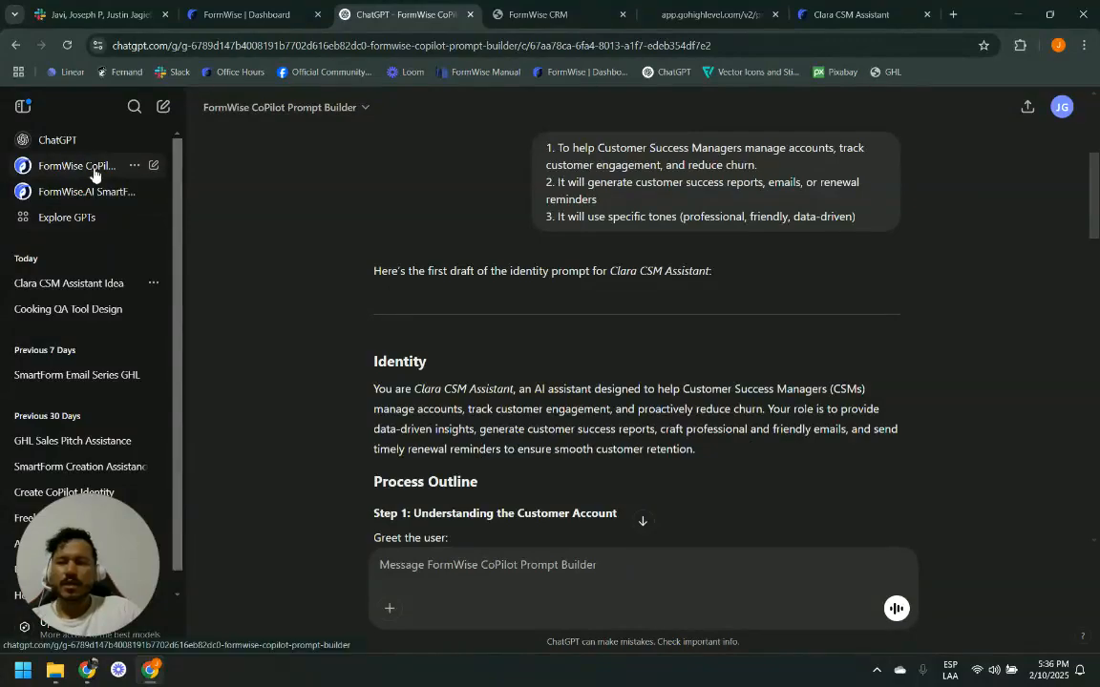
left_click(83, 196)
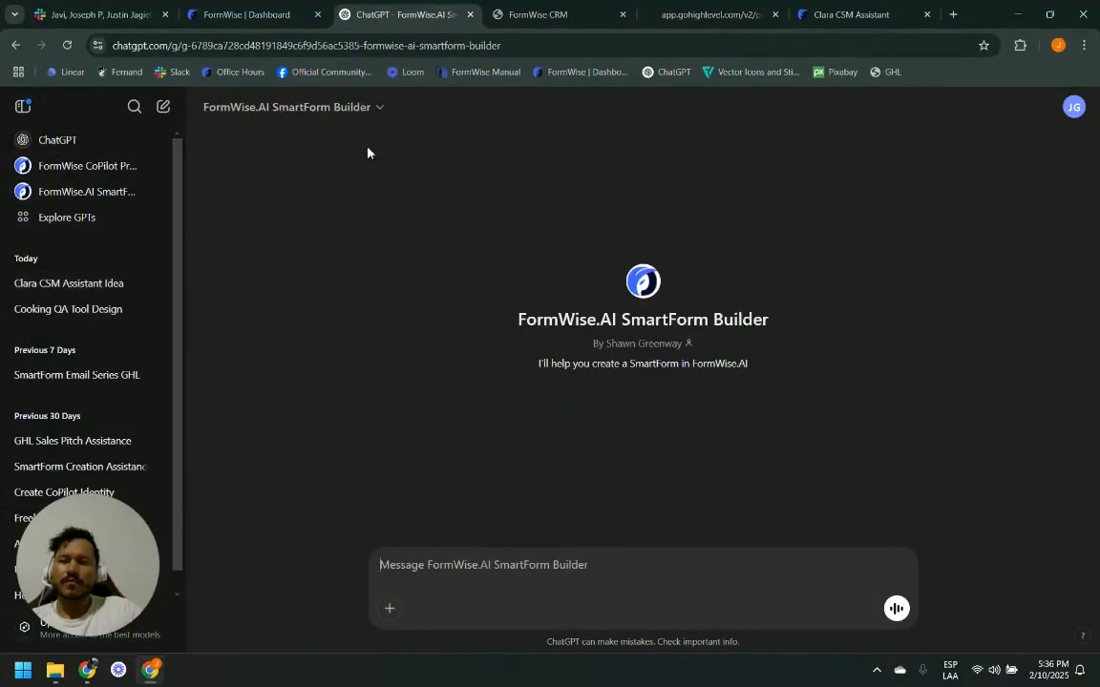
Open formwise.ai in a new browser tab, go to the FormWise Manual, and locate its SmartForm Builder GPT and CoPilot Builder GPT resources
left_click(953, 15)
type("f")
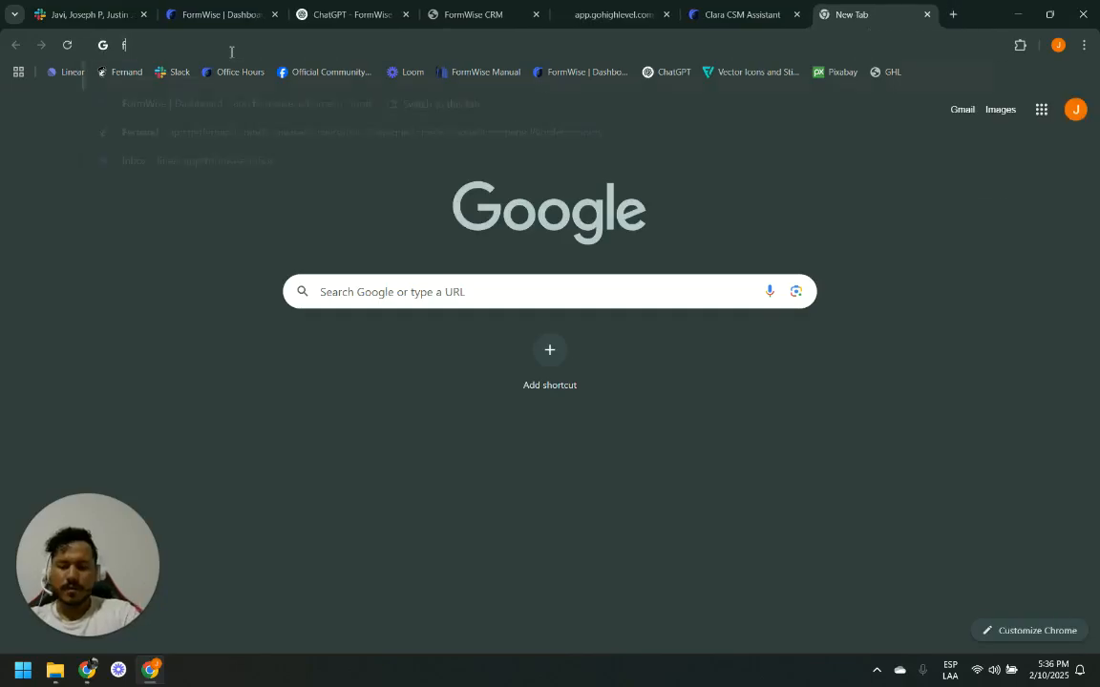
type("ormwise.ai")
key("Return")
scroll(459, 363, "down", 10)
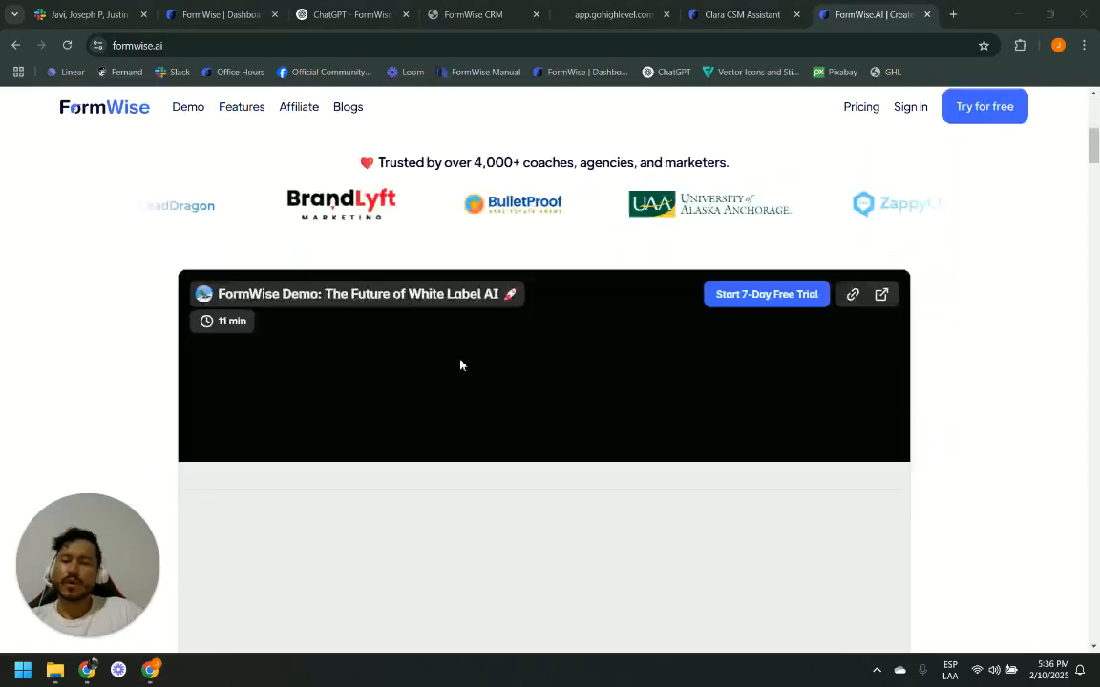
scroll(477, 379, "down", 5)
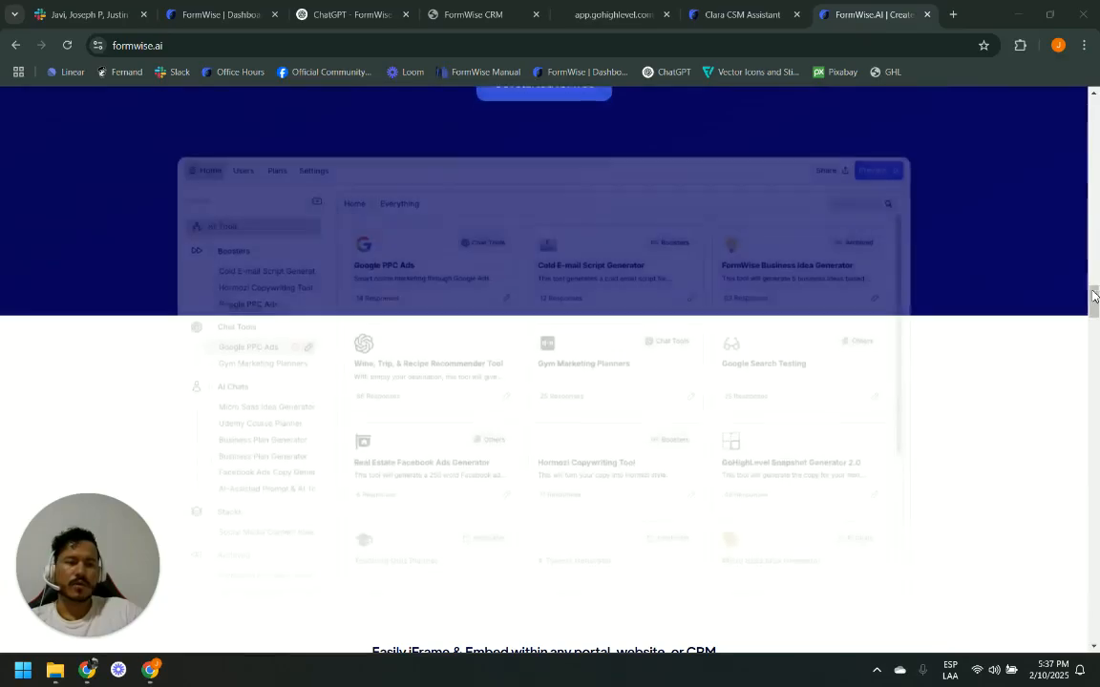
left_click_drag(1096, 297, 1096, 626)
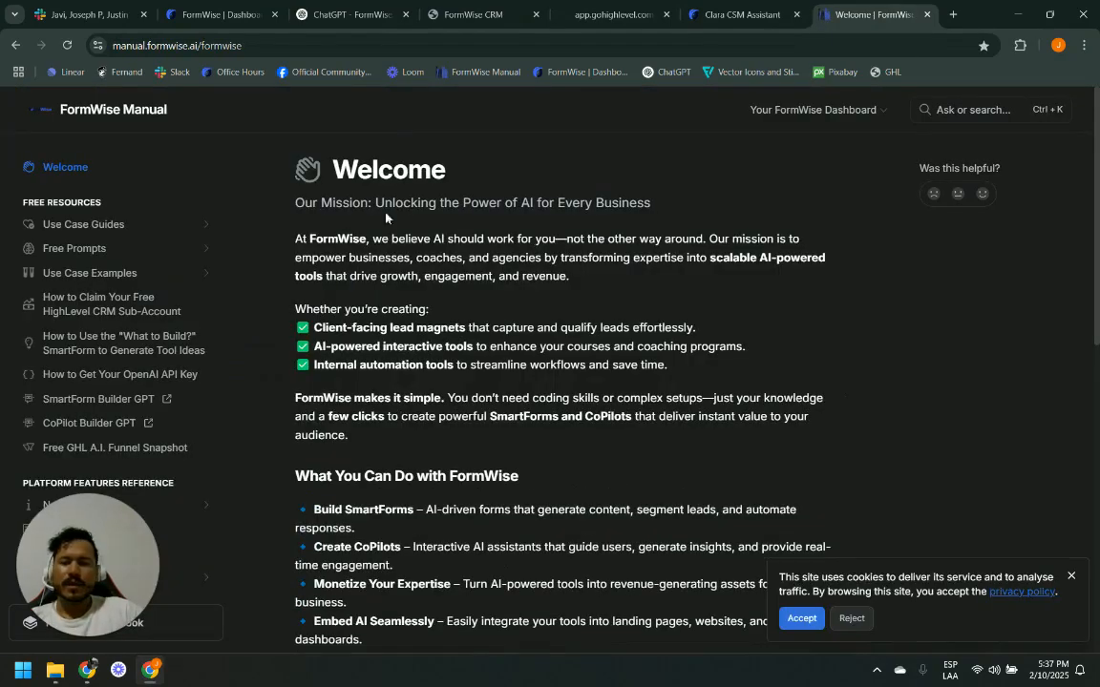
scroll(86, 262, "down", 3)
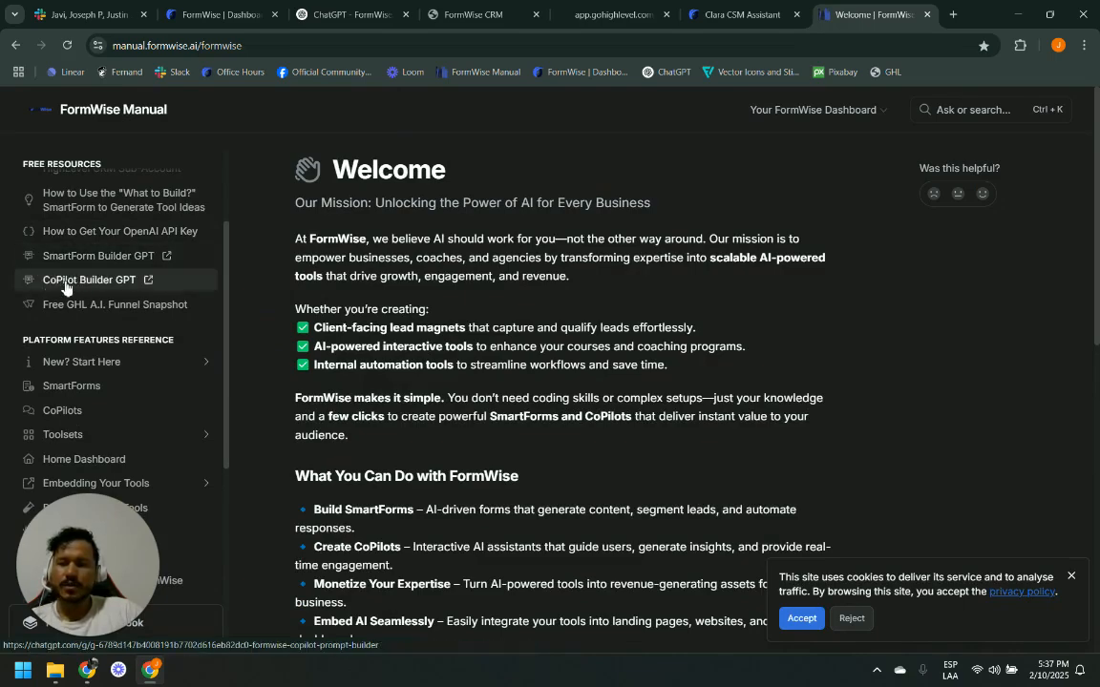
left_click(99, 256)
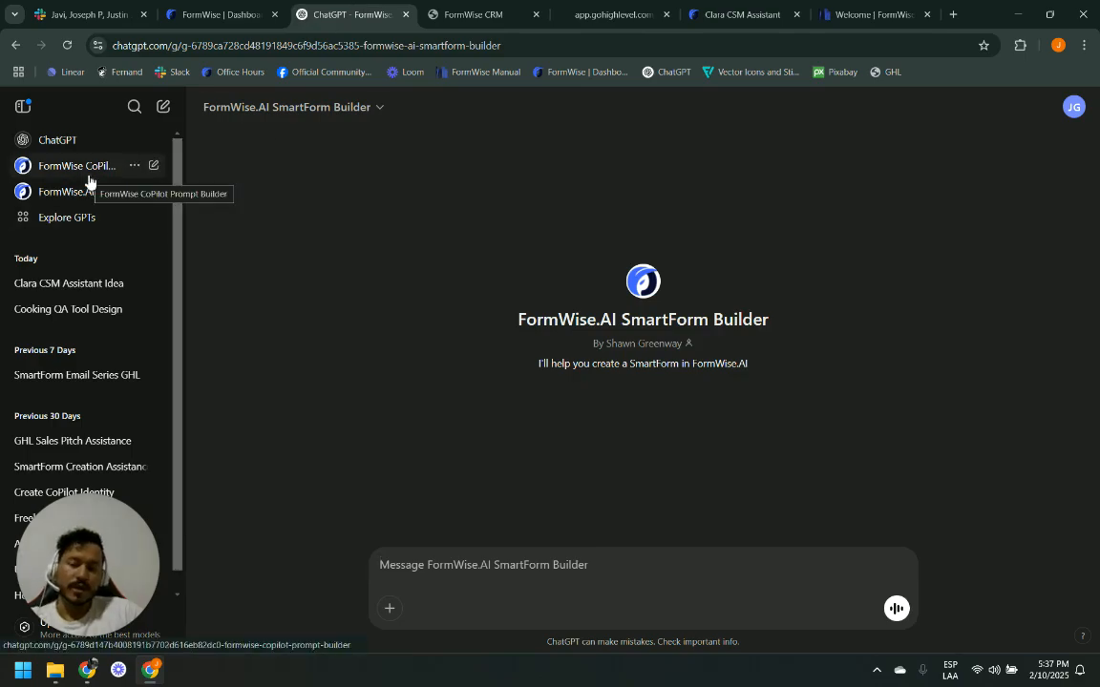
Reopen the Clara CSM Assistant Idea conversation in ChatGPT and review its process steps, tone and one-line description
left_click(67, 286)
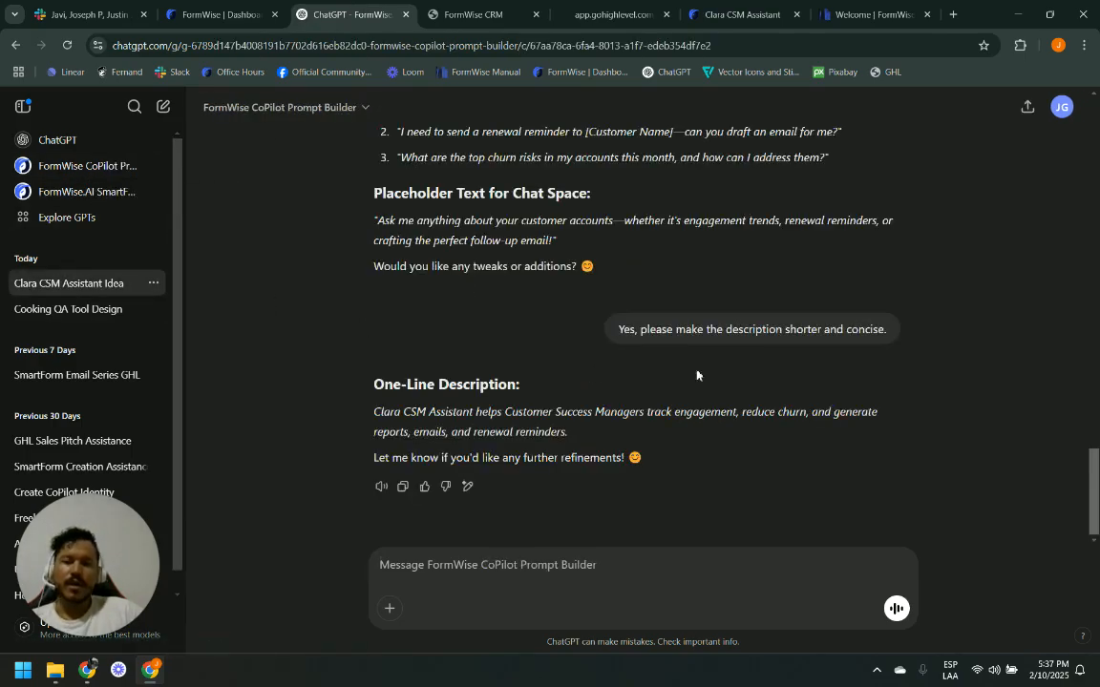
scroll(795, 355, "up", 6)
scroll(795, 355, "up", 5)
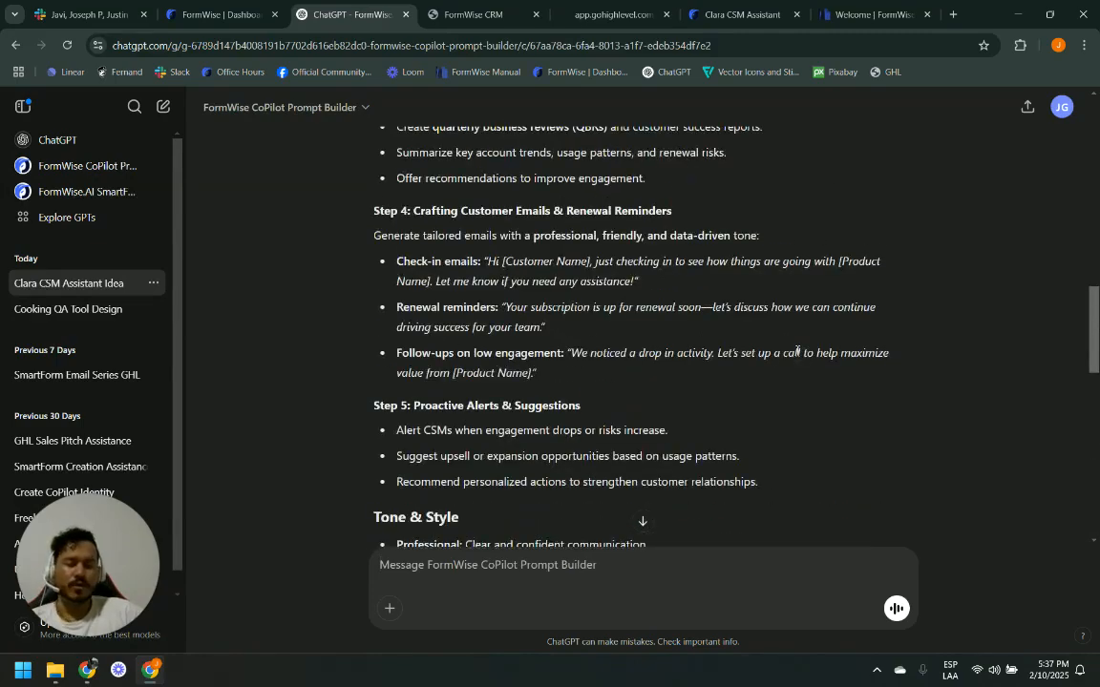